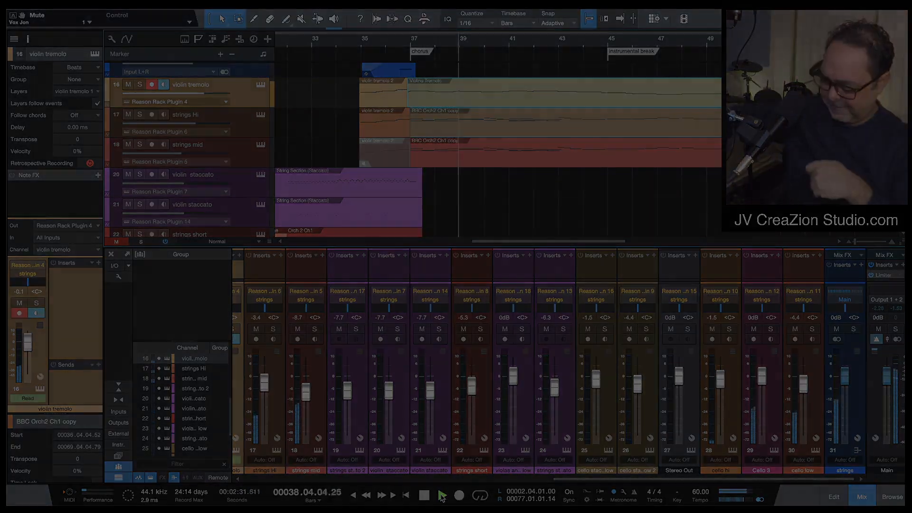
# Step: Stop playback and review the LIGHT BREAK THRU lyric and chord sheet in its own window, putting it away when done
pyautogui.click(424, 496)
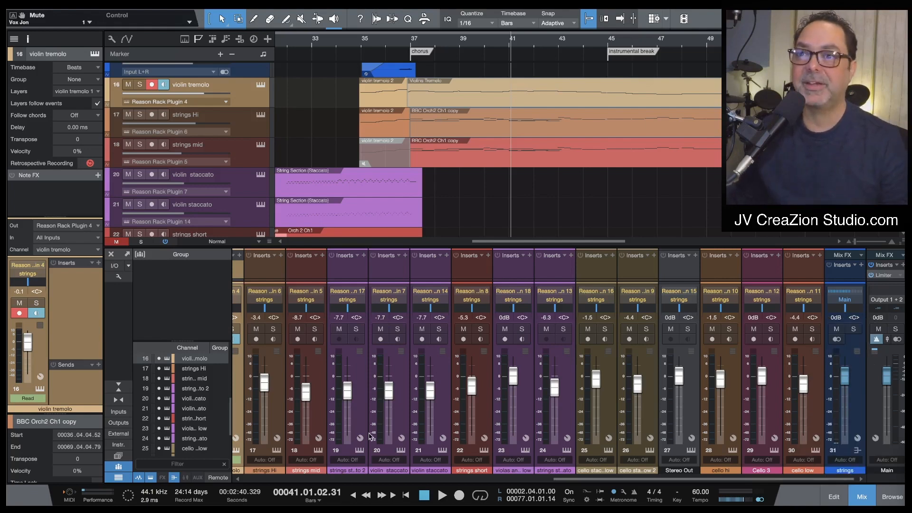
pyautogui.press('super+Tab')
pyautogui.moveTo(148, 192); pyautogui.dragTo(207, 136)
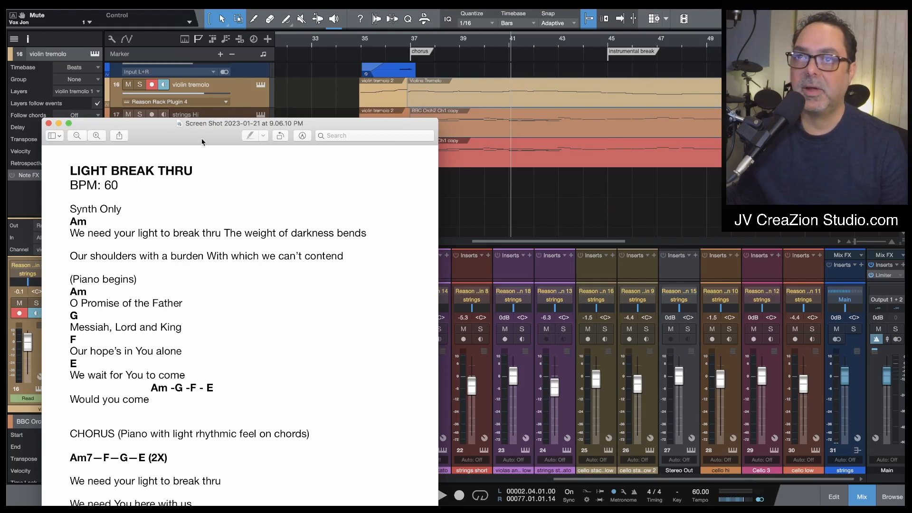
pyautogui.moveTo(202, 139); pyautogui.dragTo(176, 39)
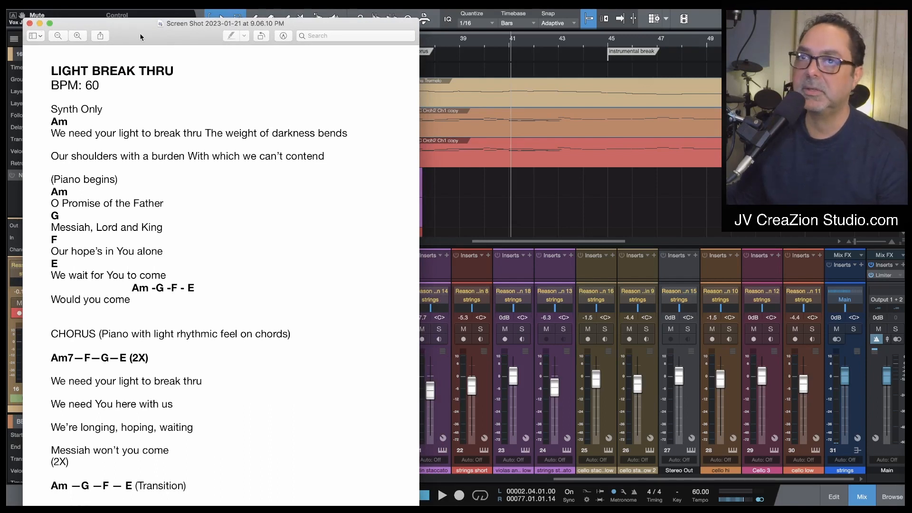
pyautogui.click(40, 23)
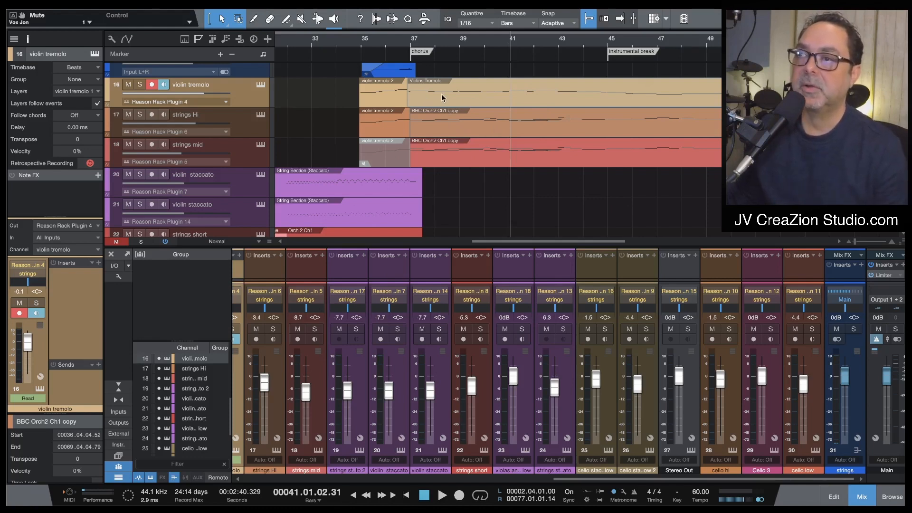
# Step: Examine how the string and cello parts are laid out across the song's sections, from the intro to the ending
pyautogui.hscroll(-10, 340, 147)
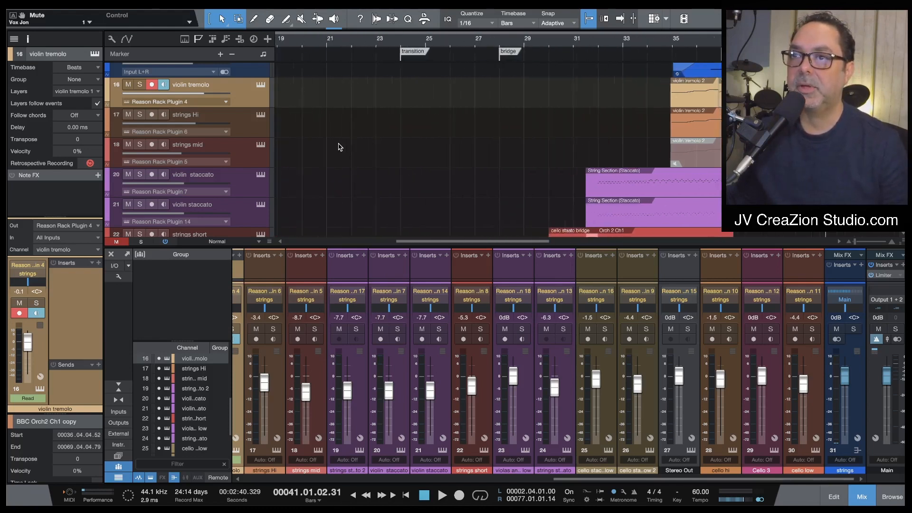
pyautogui.scroll(-5, 373, 145)
pyautogui.hscroll(10, 373, 146)
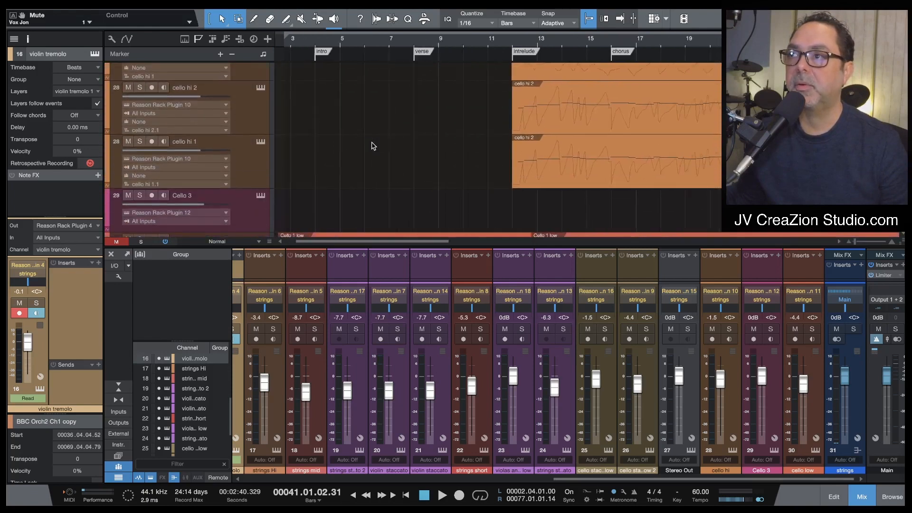
pyautogui.scroll(5, 373, 146)
pyautogui.scroll(3, 373, 146)
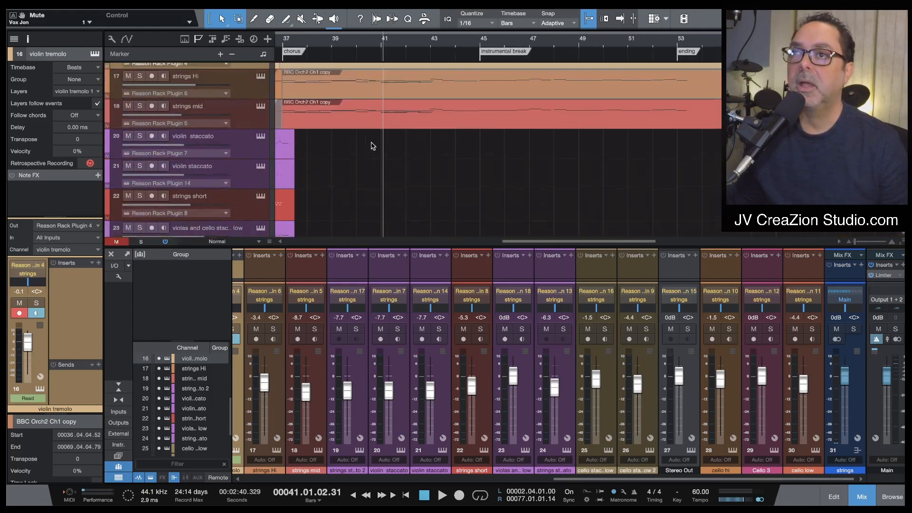
pyautogui.hscroll(-2, 374, 146)
pyautogui.scroll(1, 372, 142)
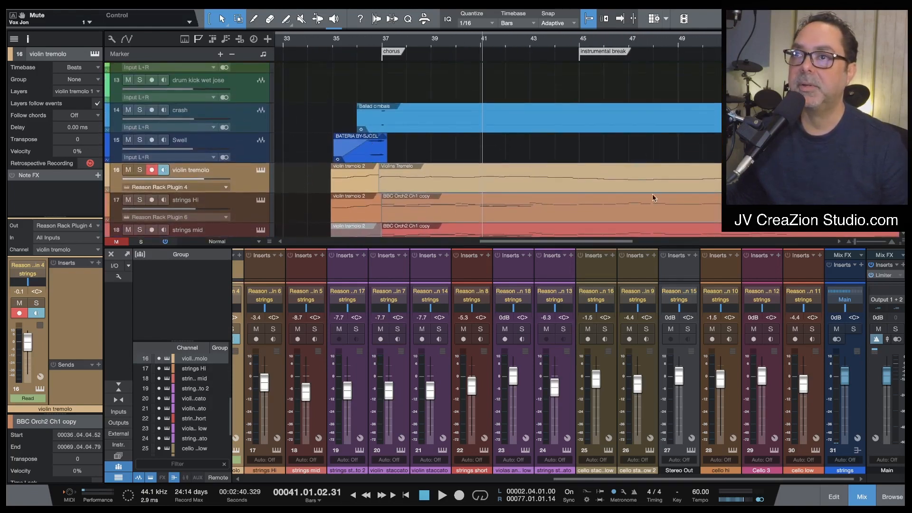
pyautogui.scroll(-2, 443, 158)
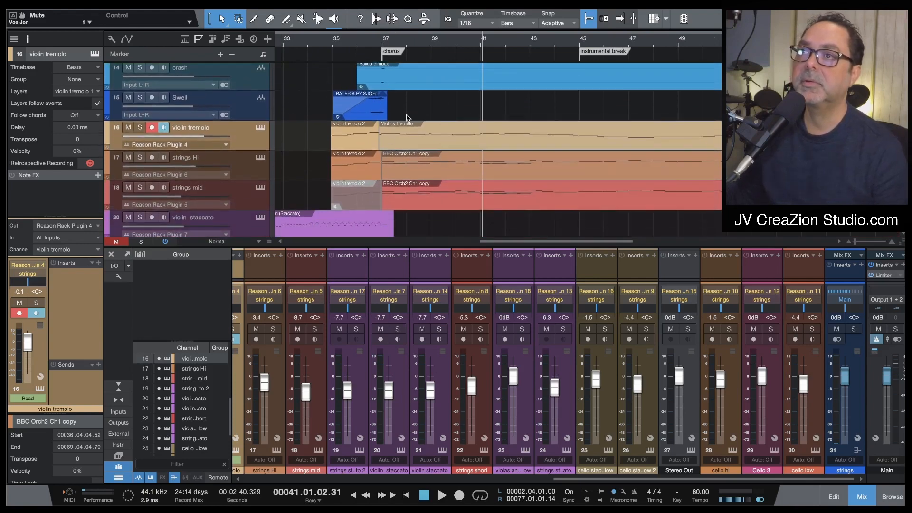
pyautogui.hscroll(10, 346, 125)
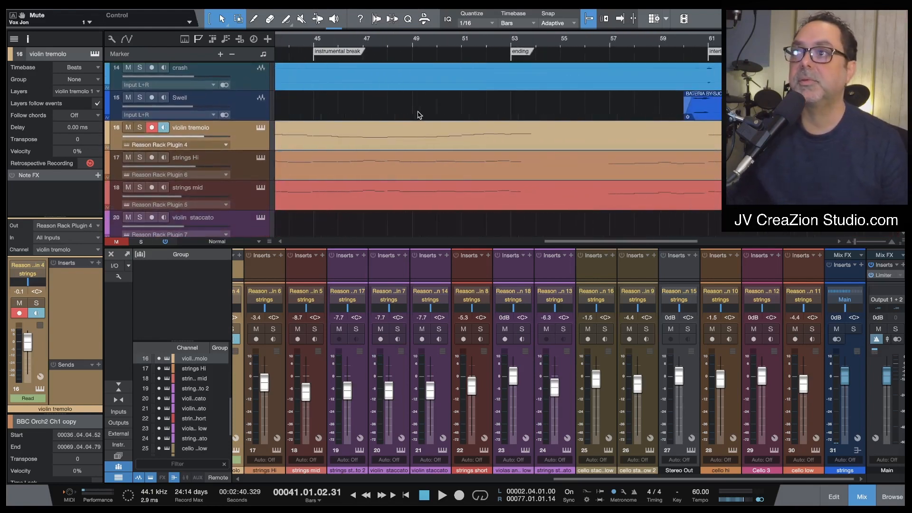
pyautogui.hscroll(-8, 416, 114)
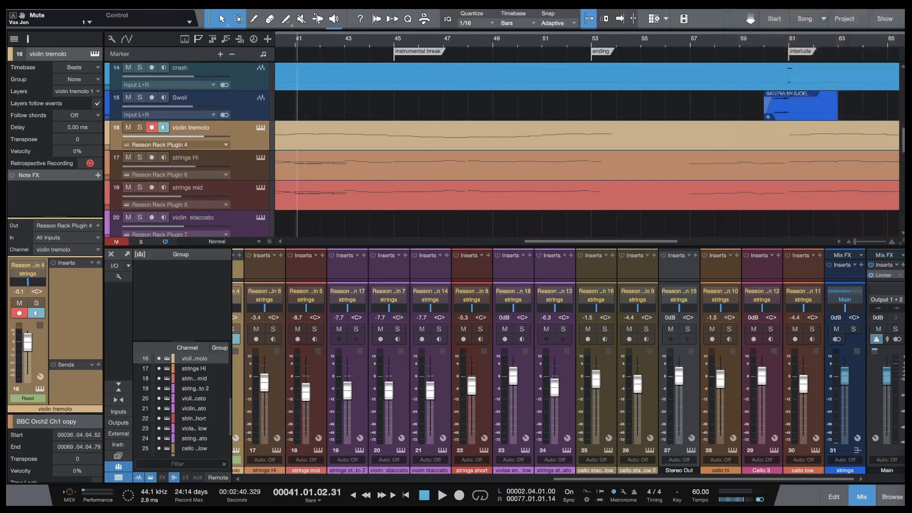
pyautogui.hscroll(-3, 361, 175)
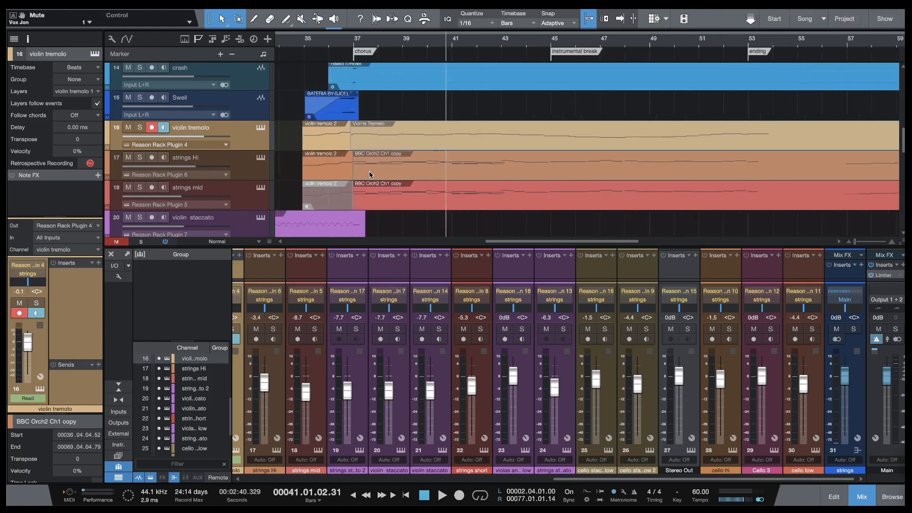
# Step: Place the playhead at bar 36 beat 3 and examine the violin, strings and cello parts in the chorus starting at bar 37
pyautogui.click(305, 45)
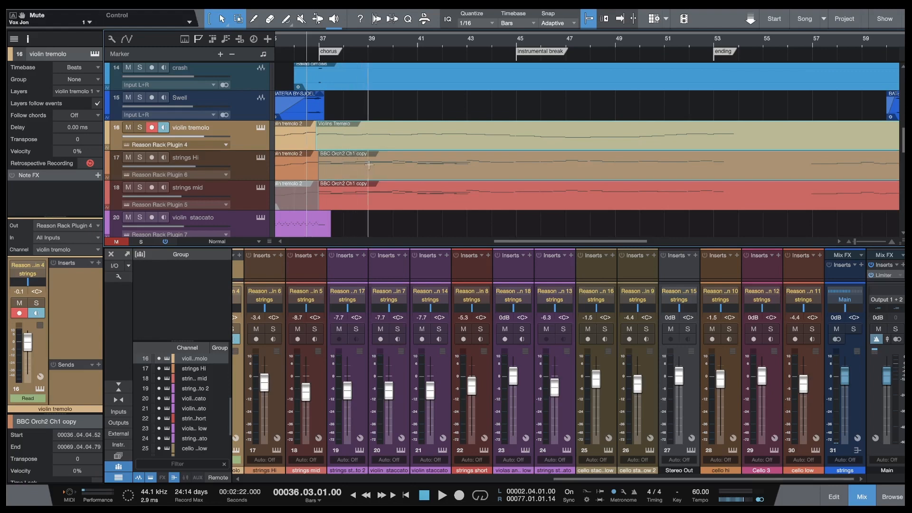
pyautogui.hscroll(1, 369, 169)
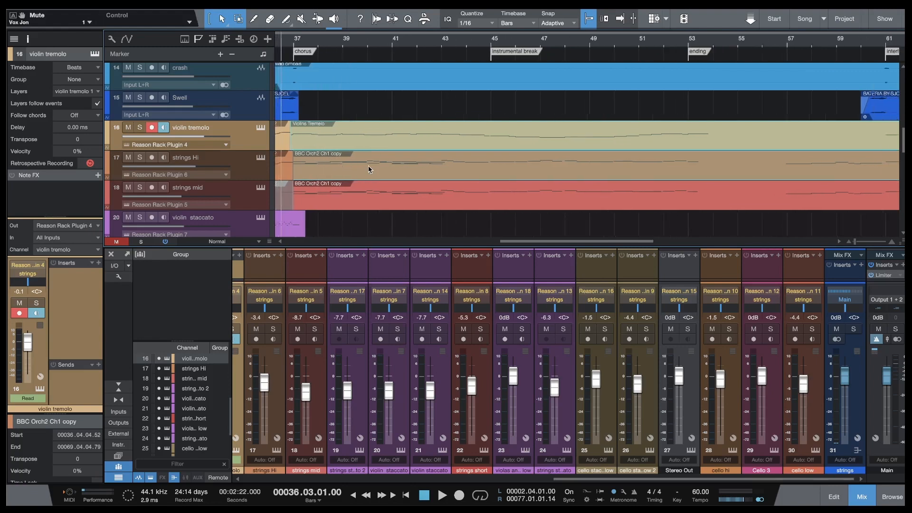
pyautogui.hscroll(-1, 368, 169)
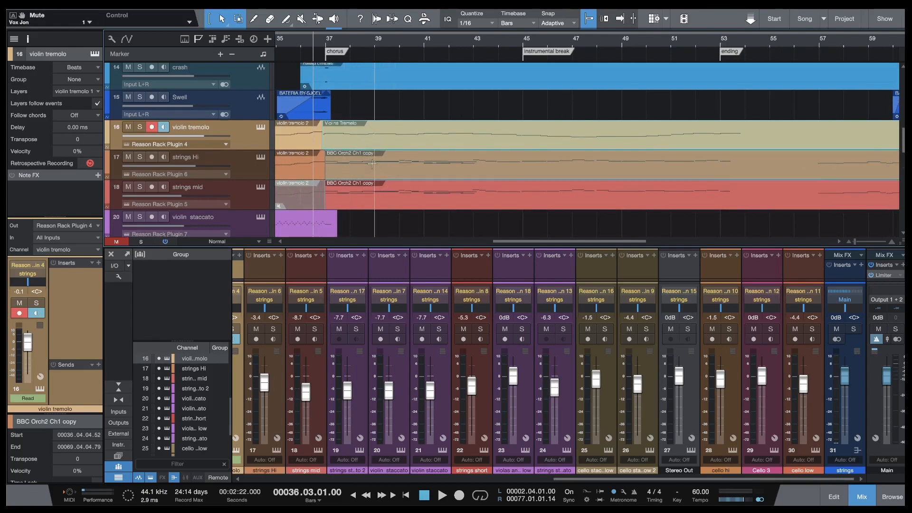
pyautogui.scroll(-4, 369, 167)
pyautogui.scroll(-8, 372, 164)
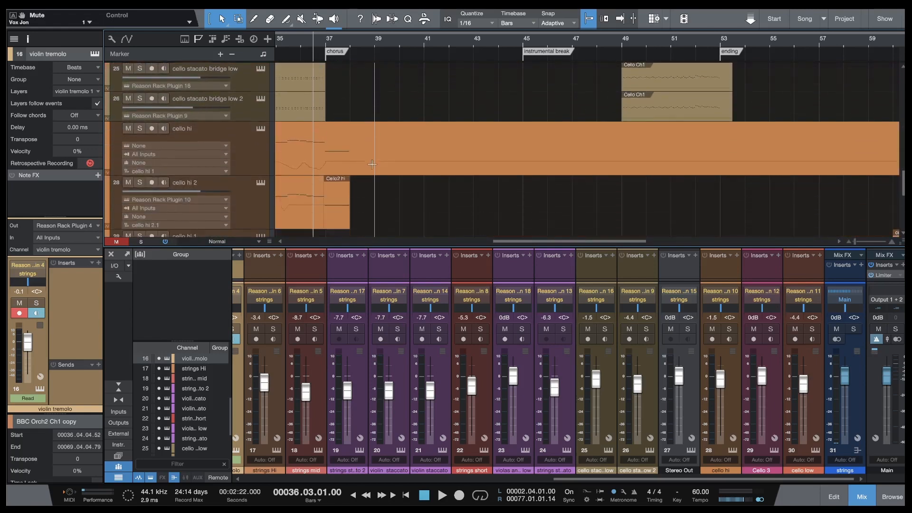
pyautogui.scroll(-3, 372, 164)
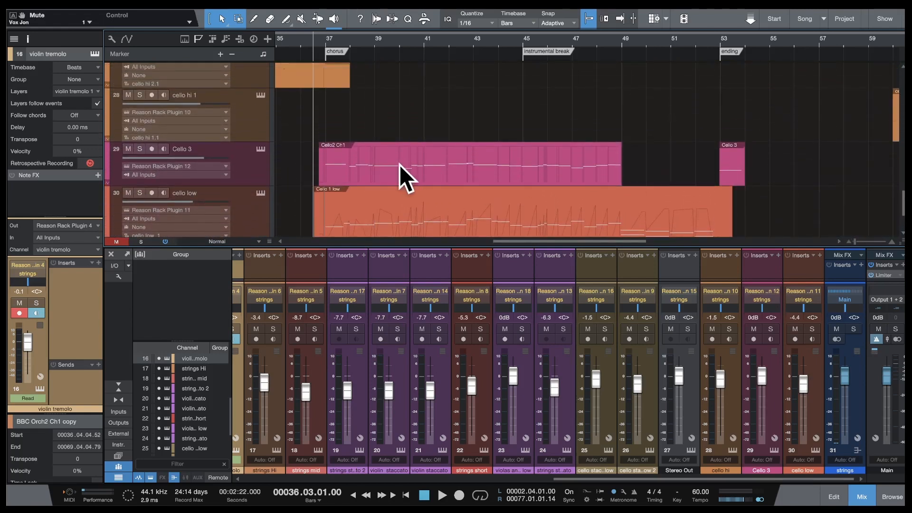
pyautogui.scroll(1, 405, 168)
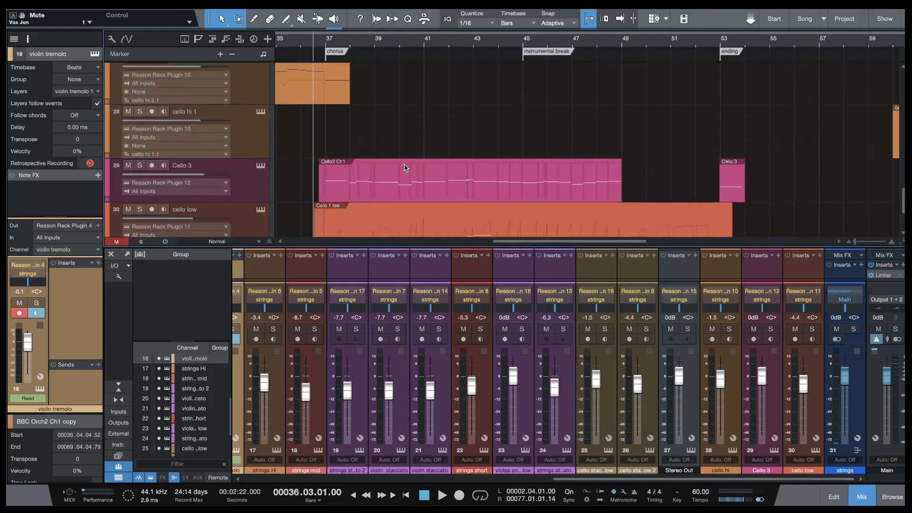
pyautogui.scroll(-3, 405, 168)
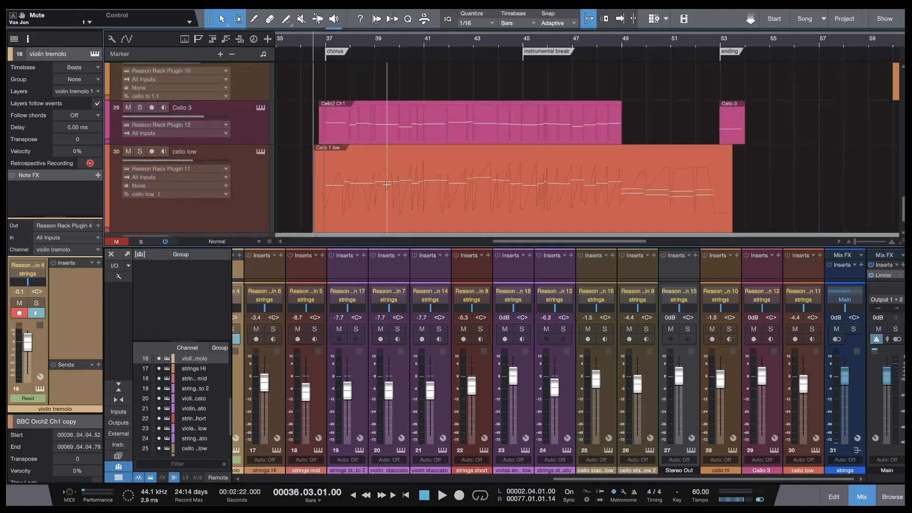
pyautogui.scroll(1, 423, 192)
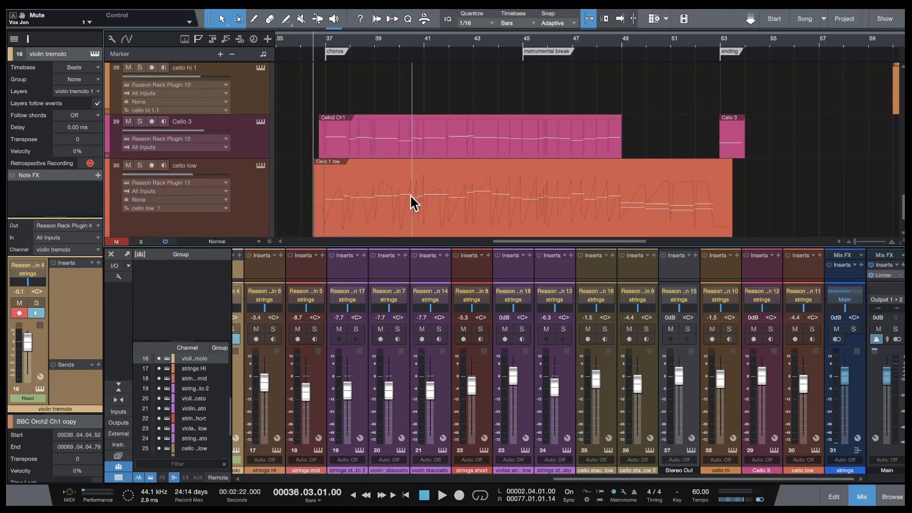
pyautogui.scroll(3, 412, 202)
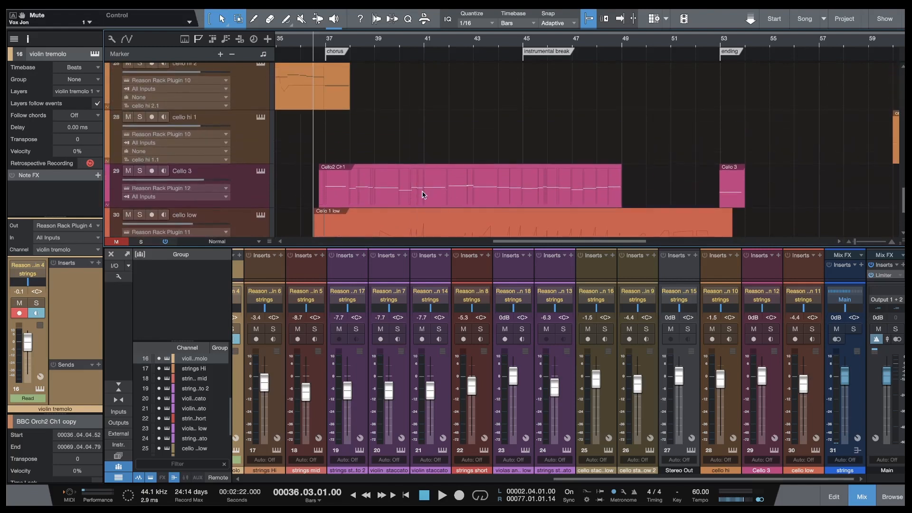
pyautogui.scroll(10, 425, 195)
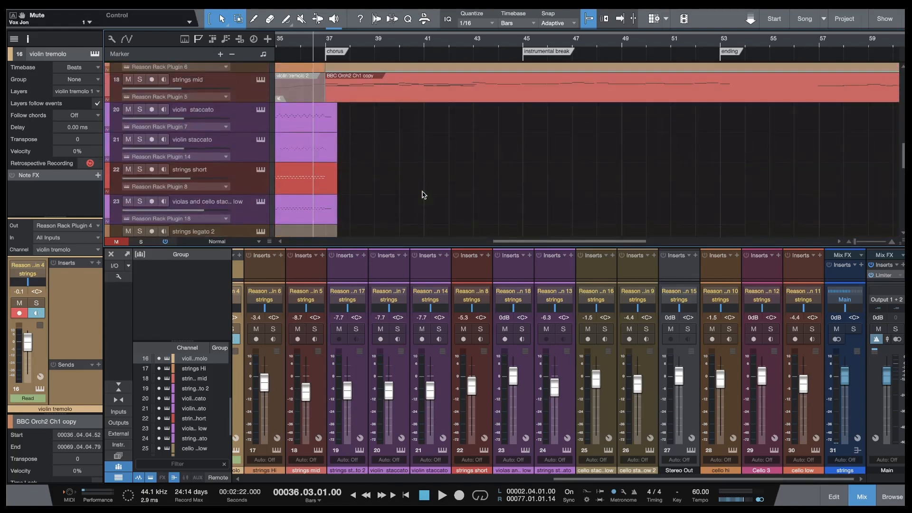
pyautogui.scroll(2, 424, 195)
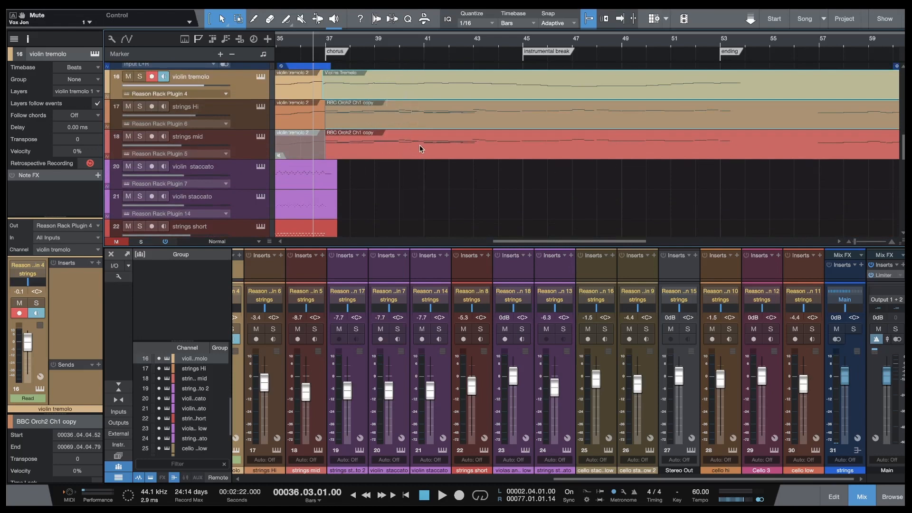
# Step: Delete the Cello Ch1 event at bar 49 on the cello stacato bridge low track
pyautogui.scroll(-5, 422, 149)
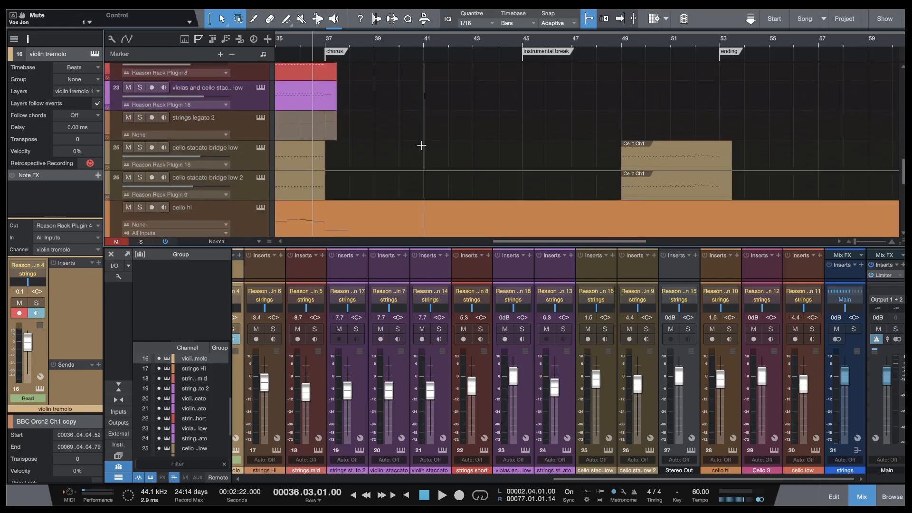
pyautogui.hscroll(5, 421, 147)
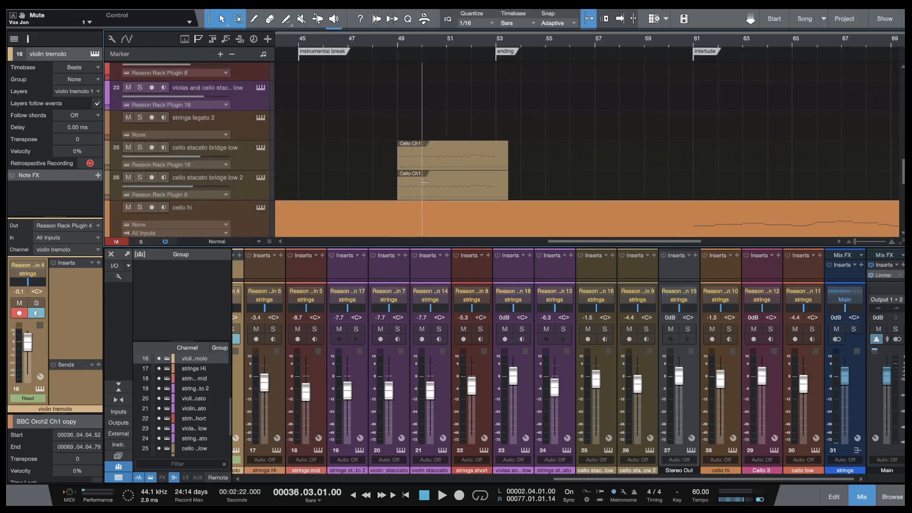
pyautogui.click(427, 165)
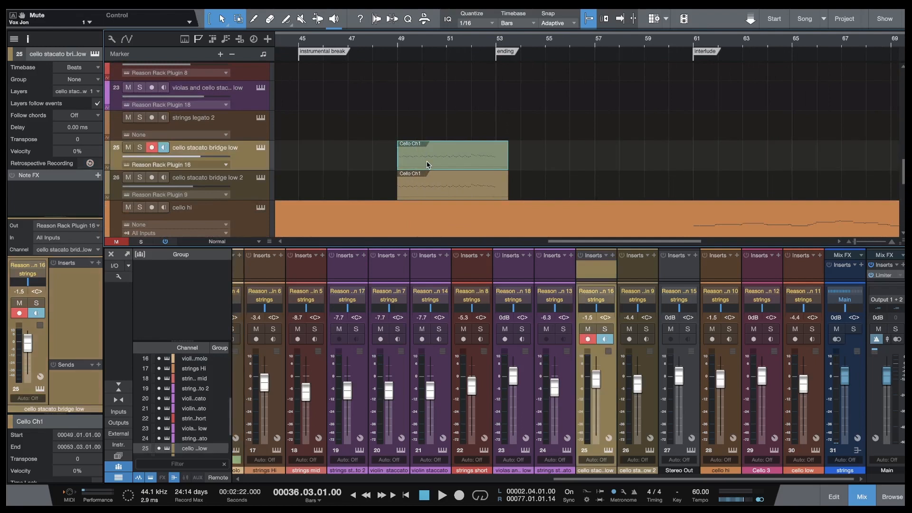
pyautogui.press('Delete')
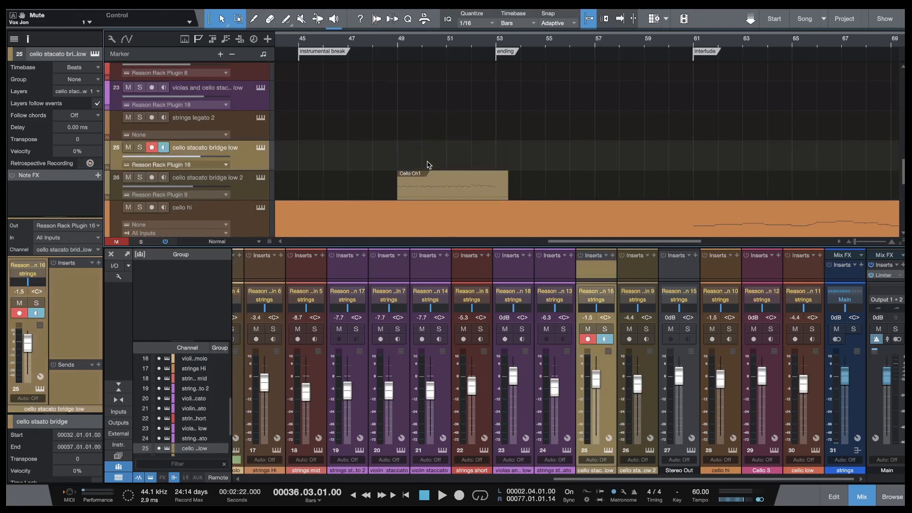
# Step: Solo the strings bus and play the arrangement from bar 48 beat 4 to hear the string parts alone
pyautogui.click(391, 46)
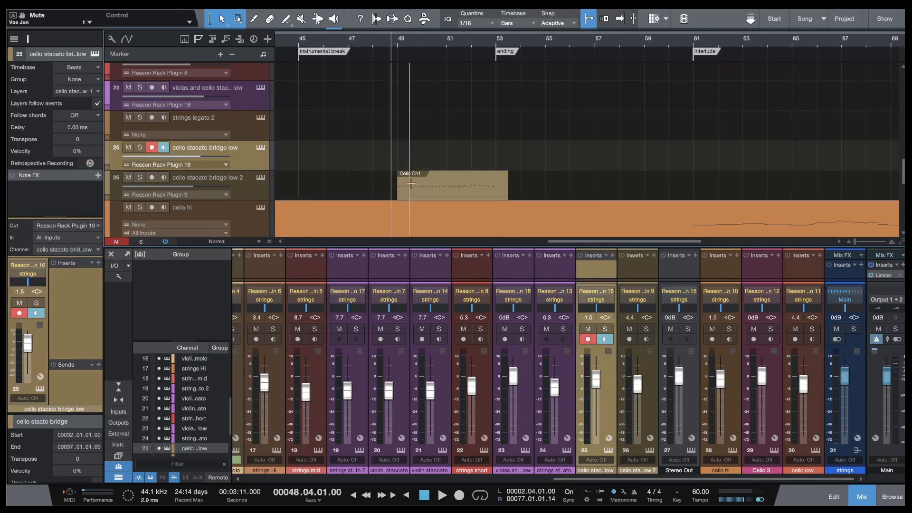
pyautogui.press('space')
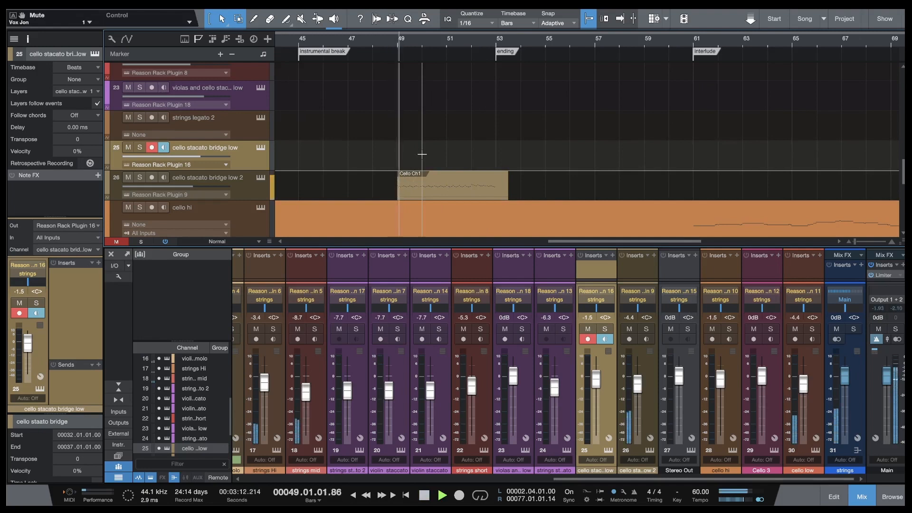
pyautogui.press('space')
pyautogui.click(854, 329)
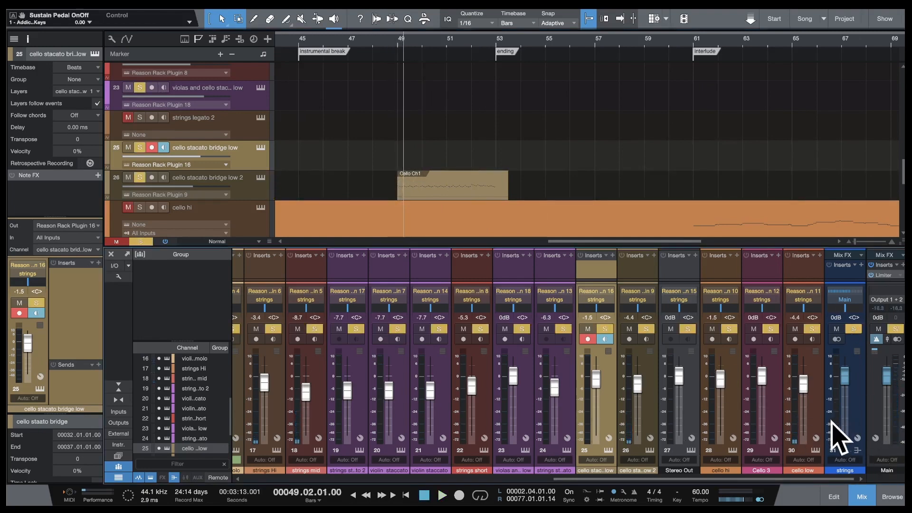
pyautogui.click(388, 43)
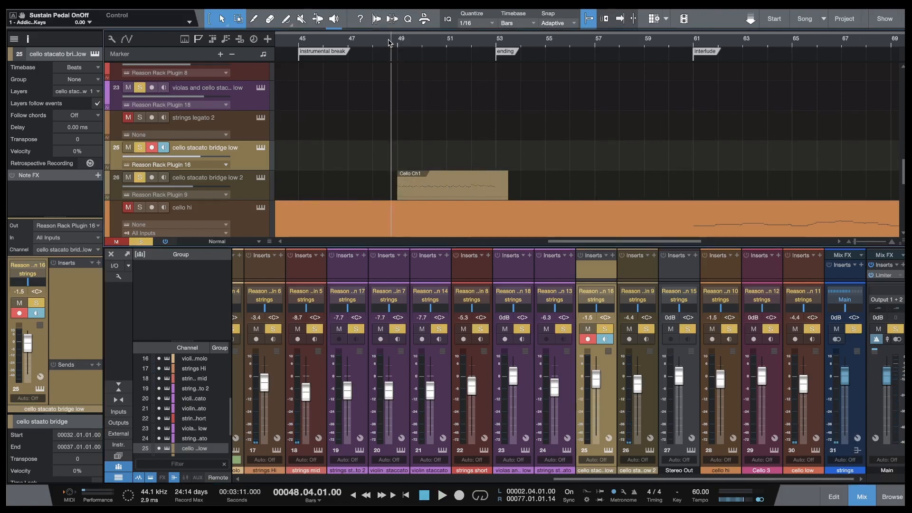
pyautogui.press('space')
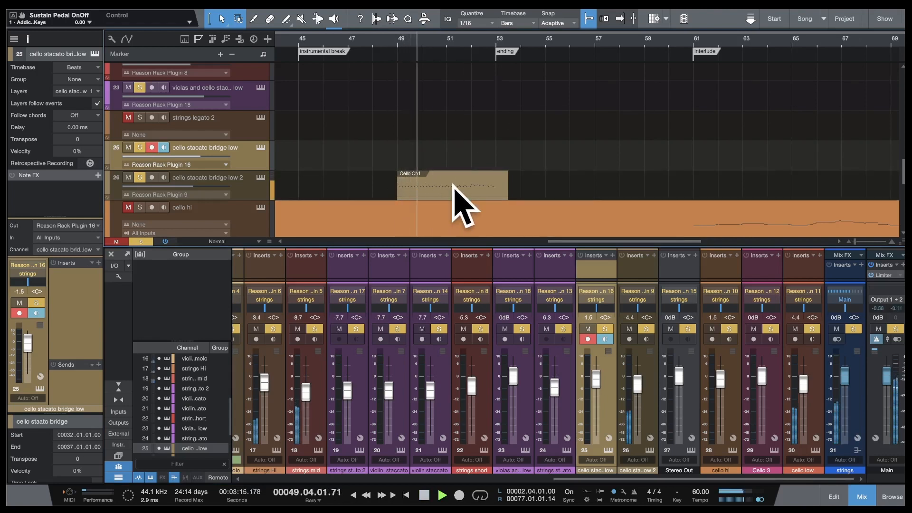
# Step: Turn off monitoring and record arm on the cello stacato bridge low track, and stop playback
pyautogui.click(161, 147)
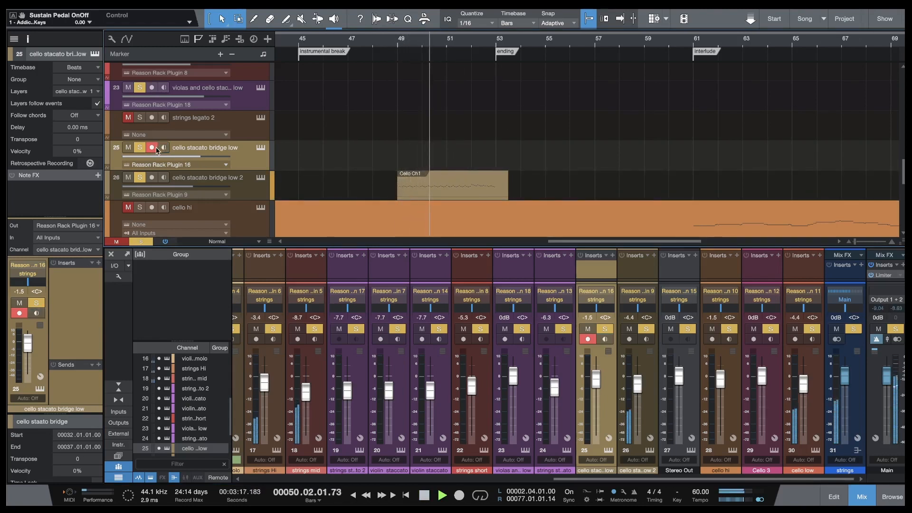
pyautogui.click(152, 147)
pyautogui.scroll(-3, 336, 141)
pyautogui.scroll(-1, 334, 140)
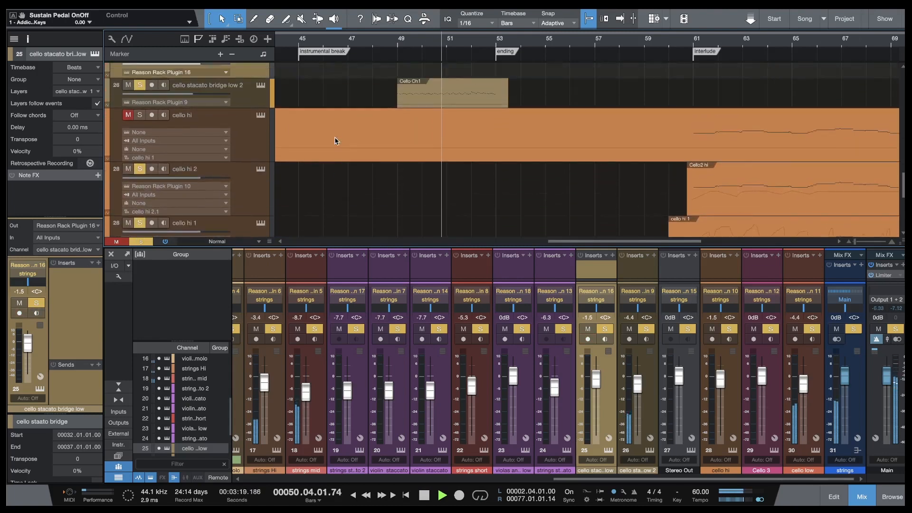
pyautogui.scroll(1, 335, 138)
pyautogui.scroll(1, 336, 137)
pyautogui.press('space')
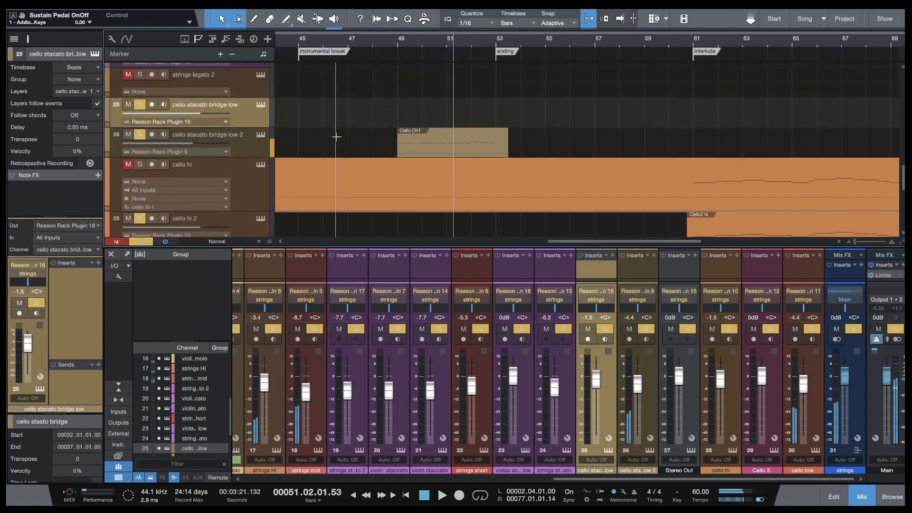
# Step: Copy the Cello Ch1 event at bar 49 from the cello stacato bridge low 2 track onto cello stacato bridge low, and disarm that track
pyautogui.click(432, 148)
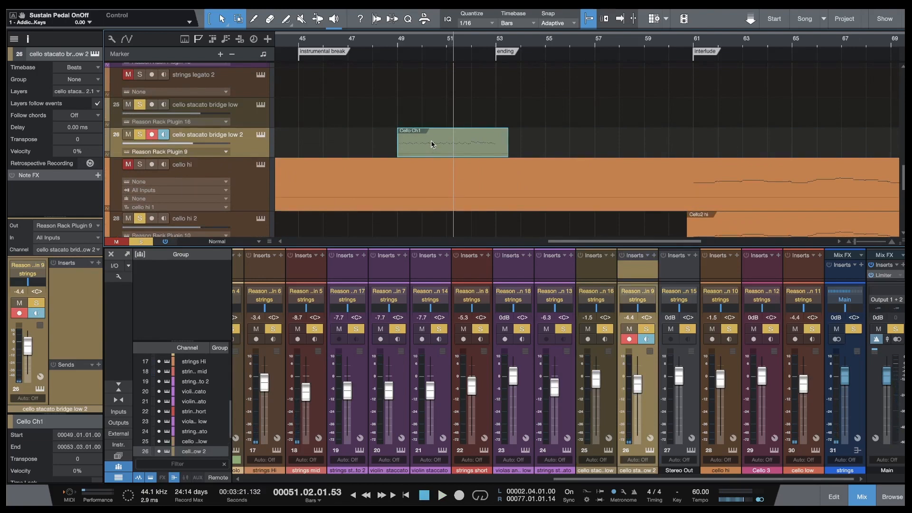
pyautogui.moveTo(431, 140); pyautogui.dragTo(432, 112)
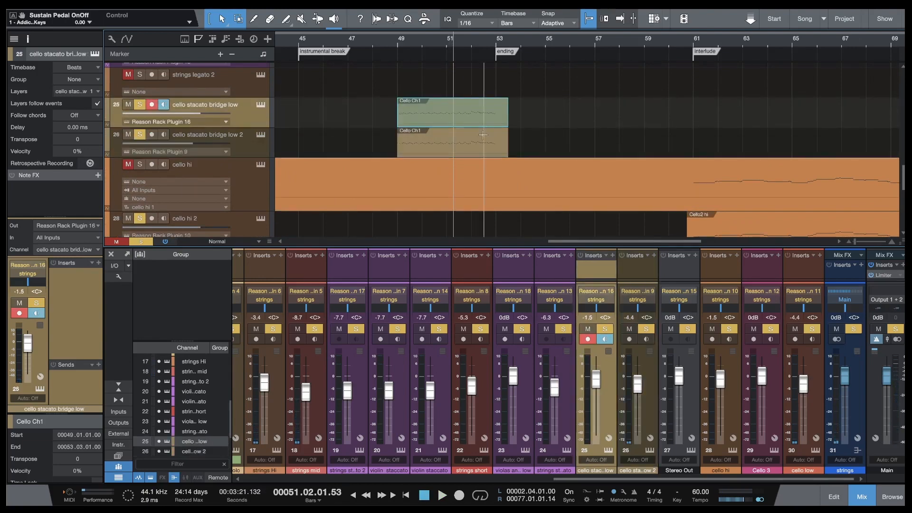
pyautogui.click(152, 106)
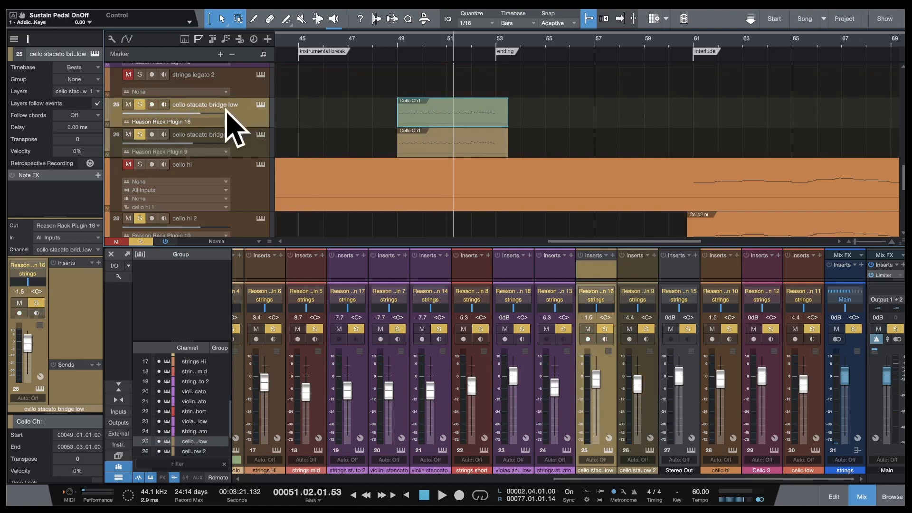
# Step: Open the Reason Rack instrument of the cello stacato bridge low track, look through its browser's instrument devices, and close the plugin window
pyautogui.click(261, 105)
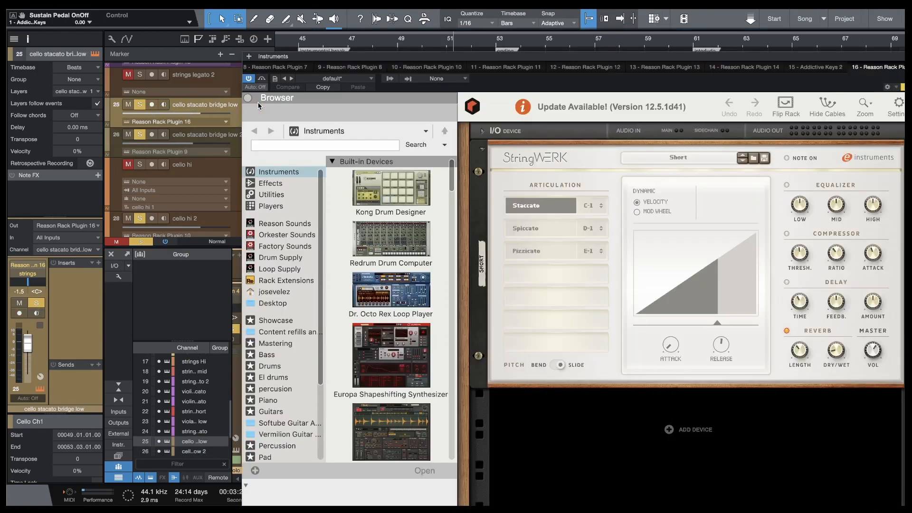
pyautogui.moveTo(754, 58); pyautogui.dragTo(576, 18)
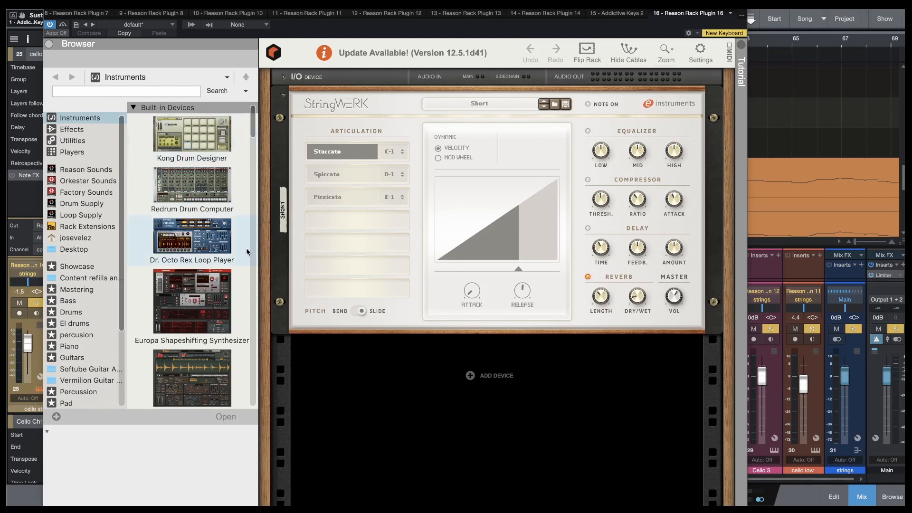
pyautogui.scroll(-15, 186, 259)
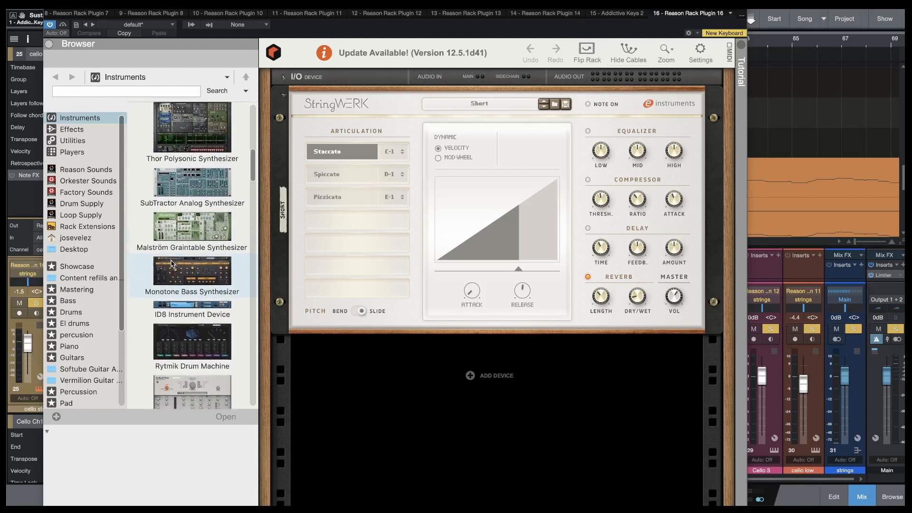
pyautogui.scroll(-15, 172, 264)
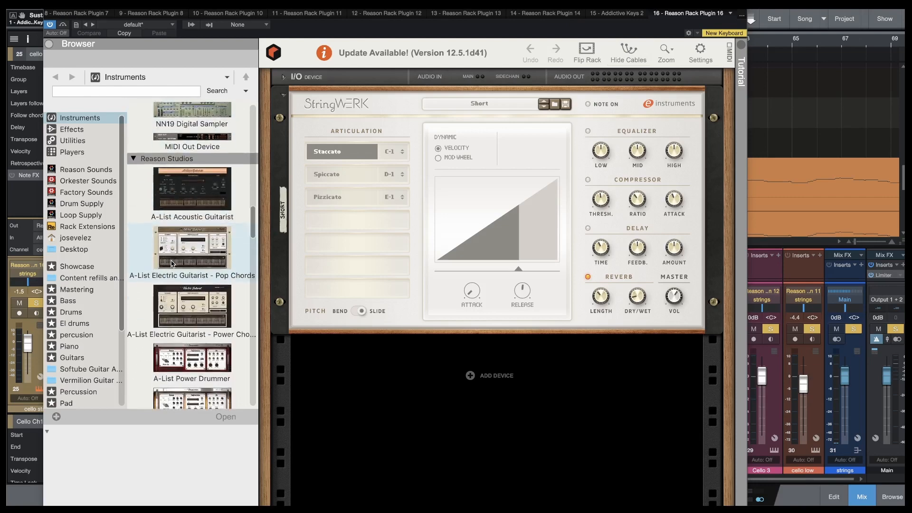
pyautogui.scroll(-3, 172, 264)
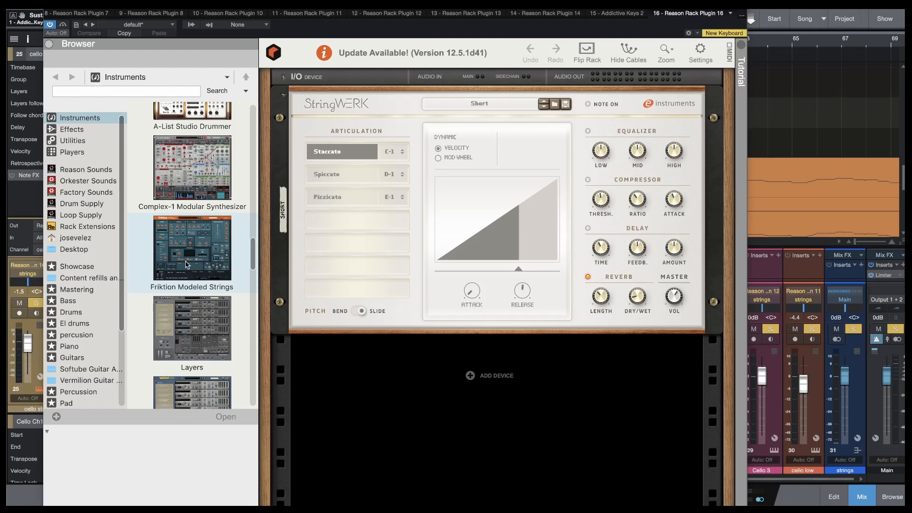
pyautogui.scroll(-15, 186, 264)
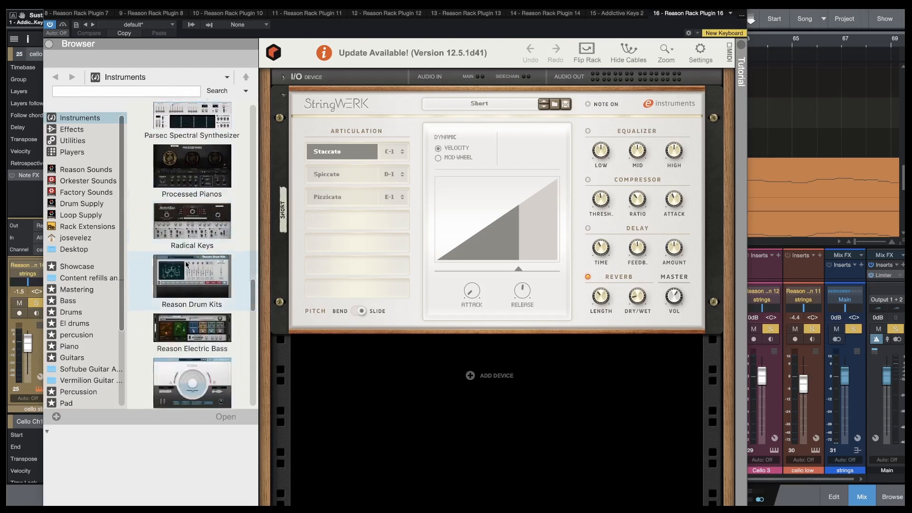
pyautogui.scroll(-15, 187, 265)
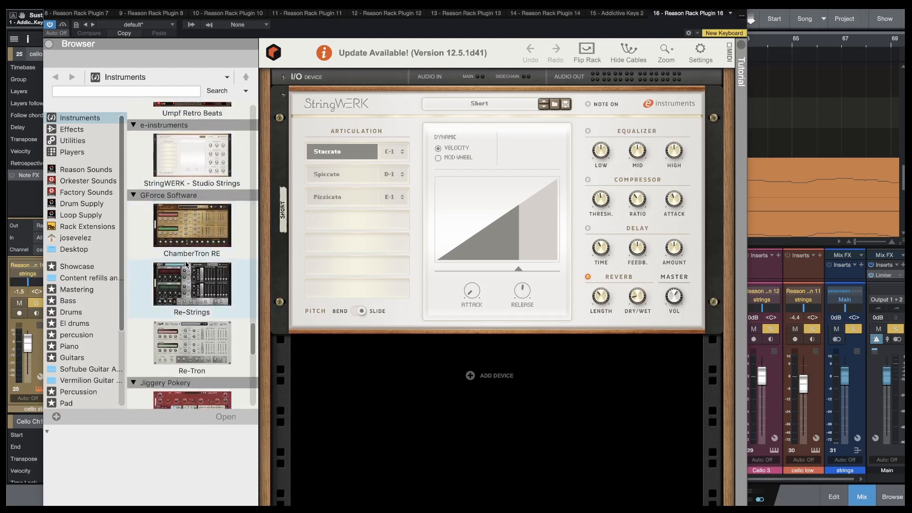
pyautogui.scroll(-15, 188, 165)
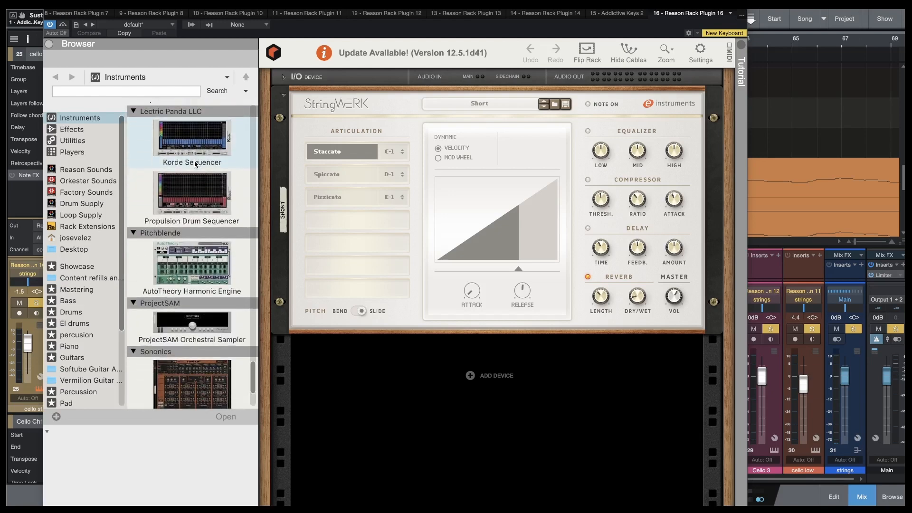
pyautogui.scroll(-1, 194, 164)
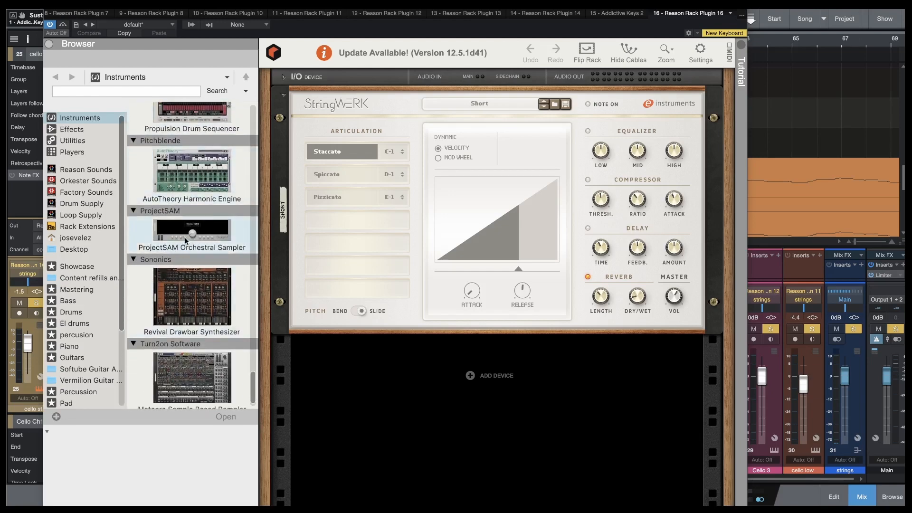
pyautogui.scroll(-1, 195, 232)
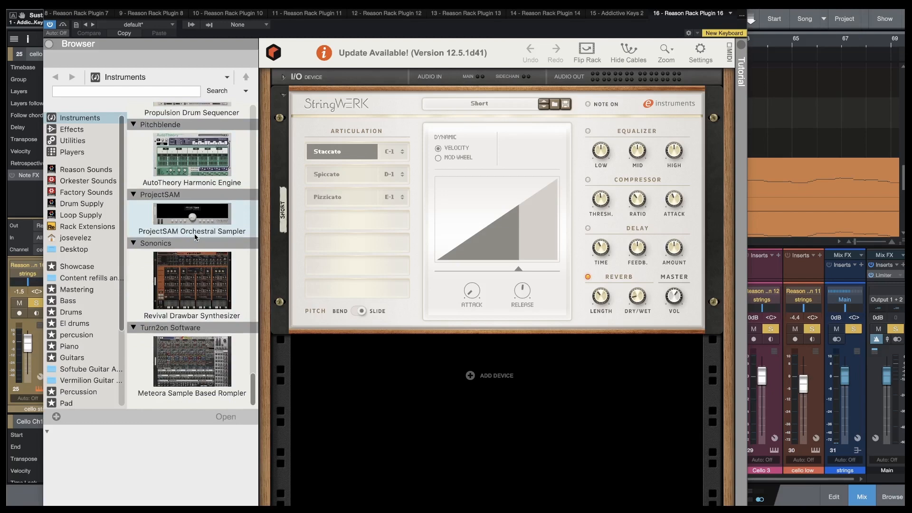
pyautogui.scroll(4, 195, 233)
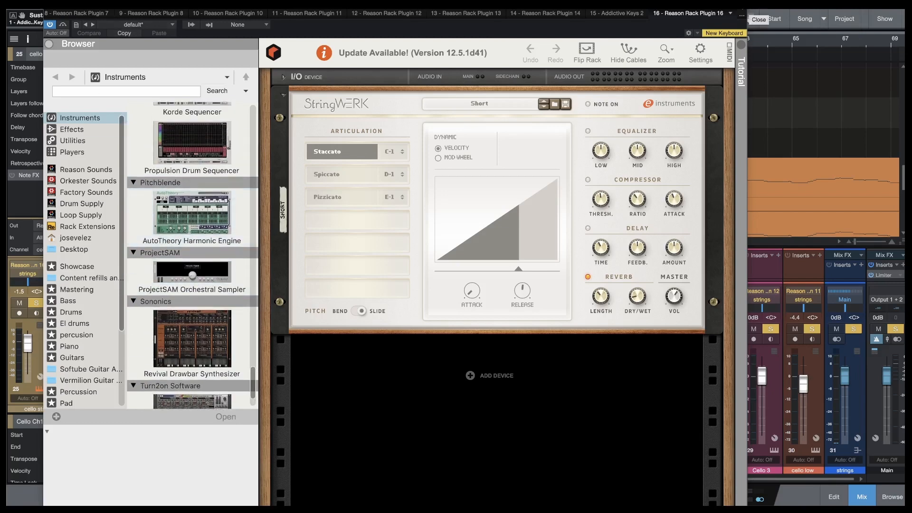
pyautogui.click(750, 13)
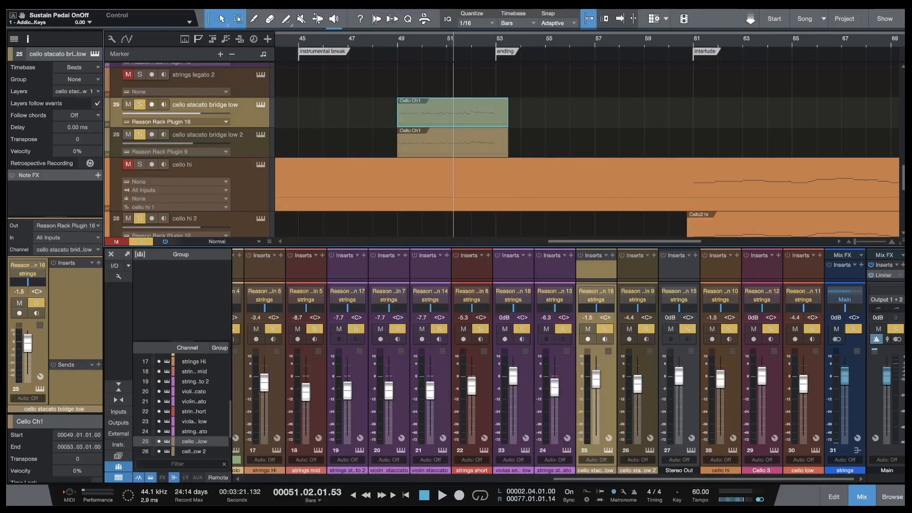
# Step: Place the playhead at bar 36 beat 4 and examine the cello and strings parts from the bridge to the ending
pyautogui.hscroll(-3, 594, 100)
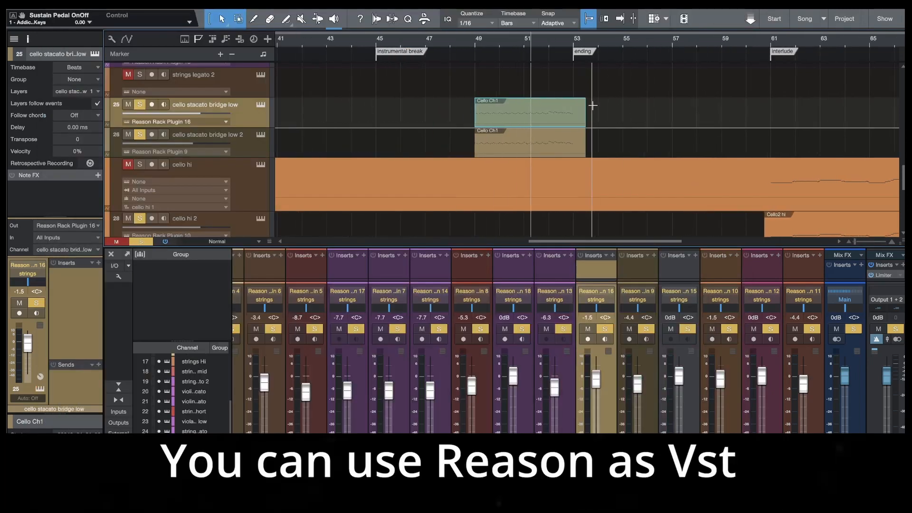
pyautogui.hscroll(-8, 603, 104)
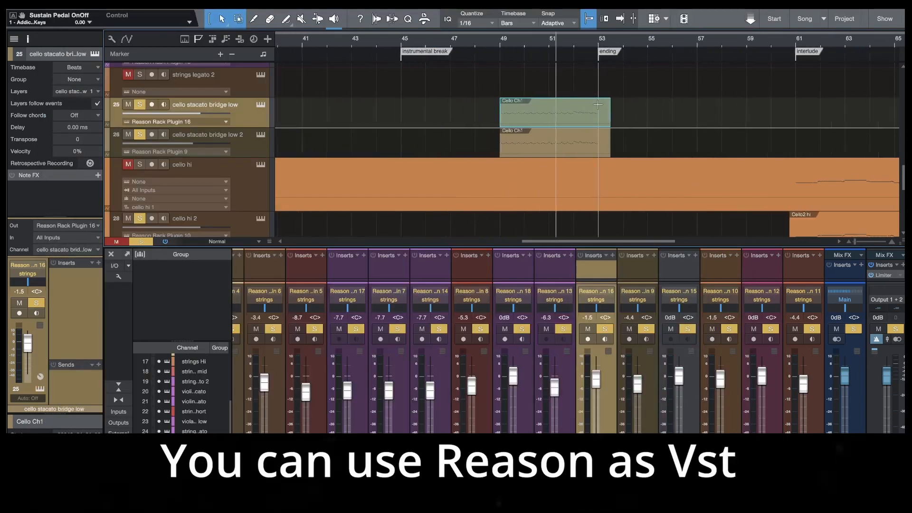
pyautogui.hscroll(-2, 594, 104)
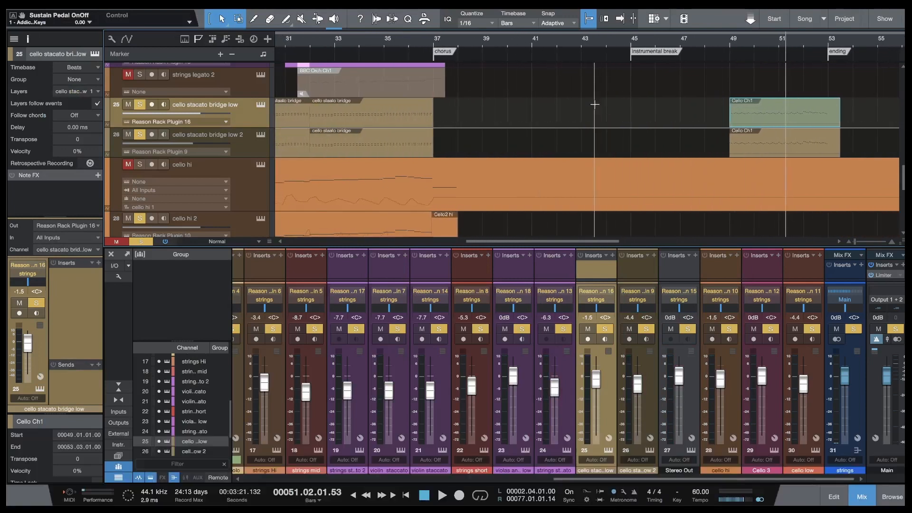
pyautogui.hscroll(-4, 595, 104)
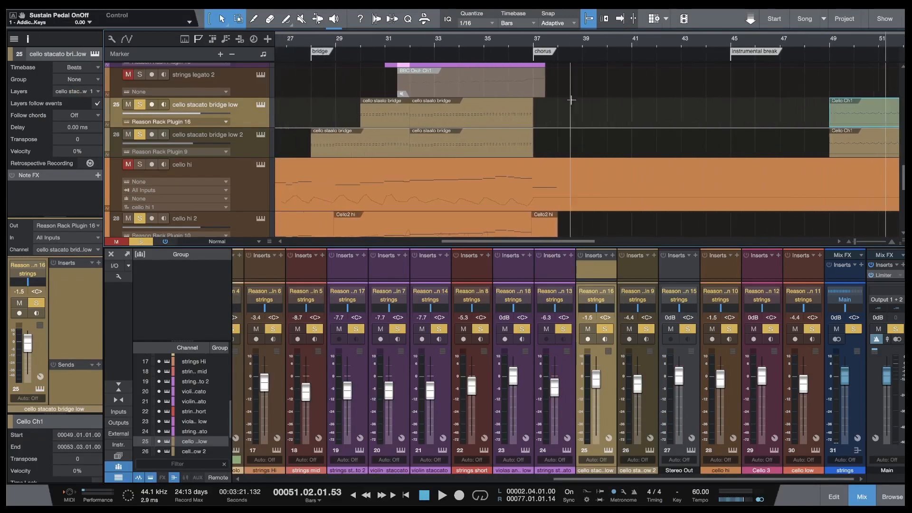
pyautogui.click(528, 41)
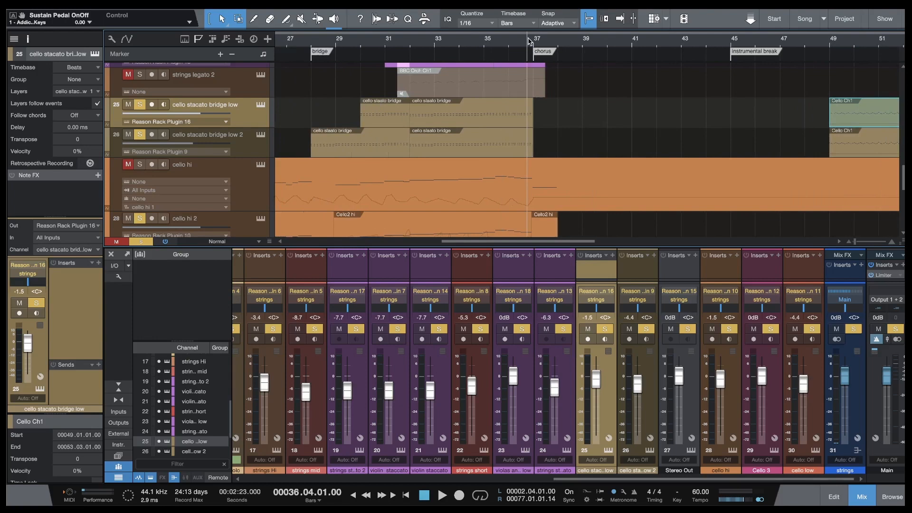
pyautogui.hscroll(3, 571, 89)
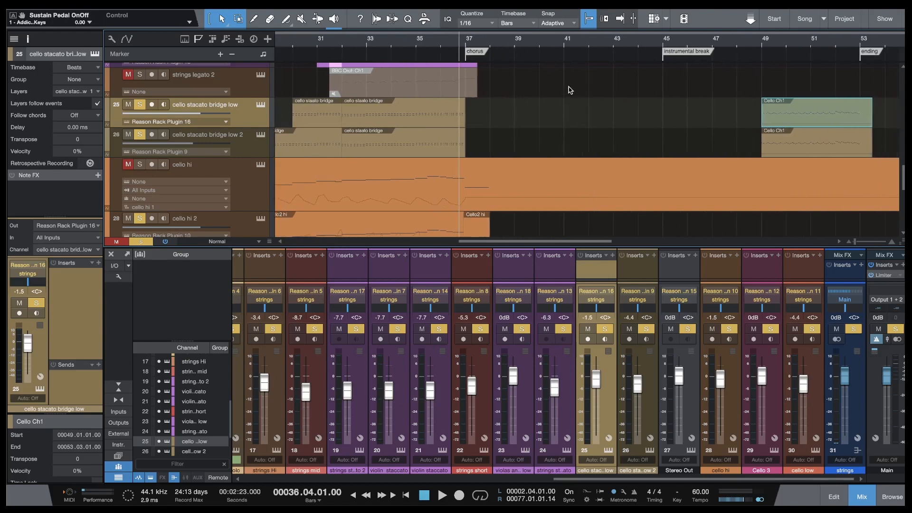
pyautogui.scroll(6, 531, 130)
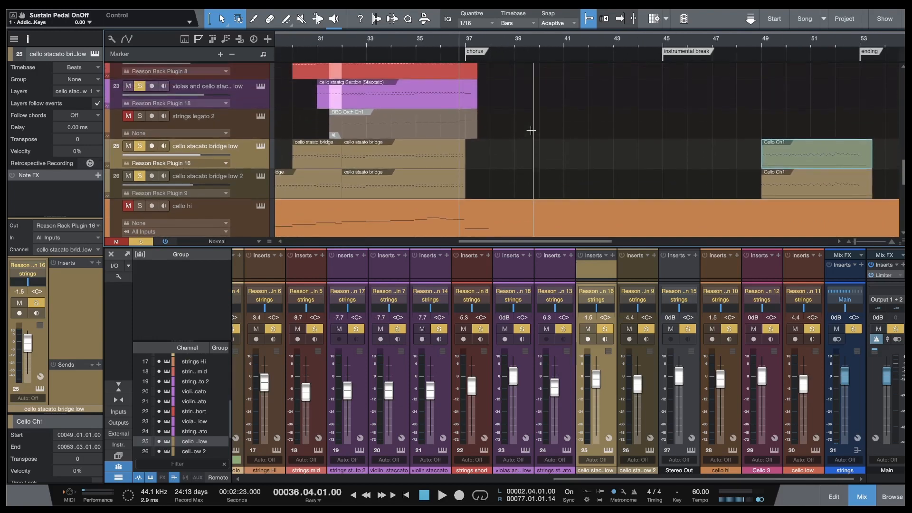
pyautogui.scroll(1, 531, 130)
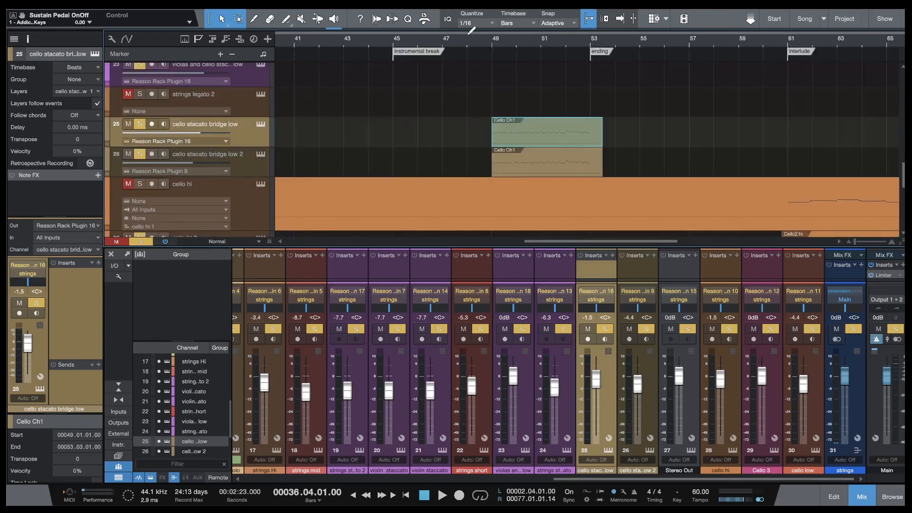
# Step: Play the soloed strings from about bar 48 into the doubled Cello Ch1 events, and stop playback
pyautogui.click(472, 41)
pyautogui.press('space')
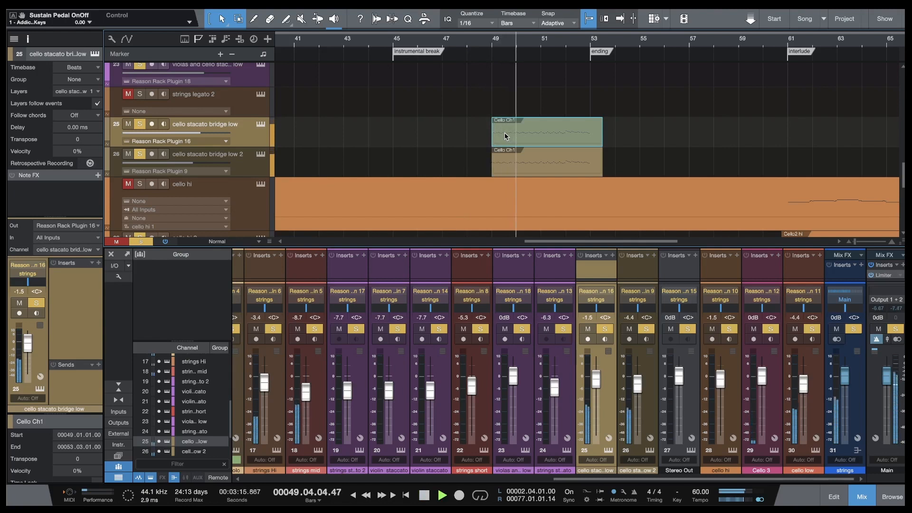
pyautogui.press('space')
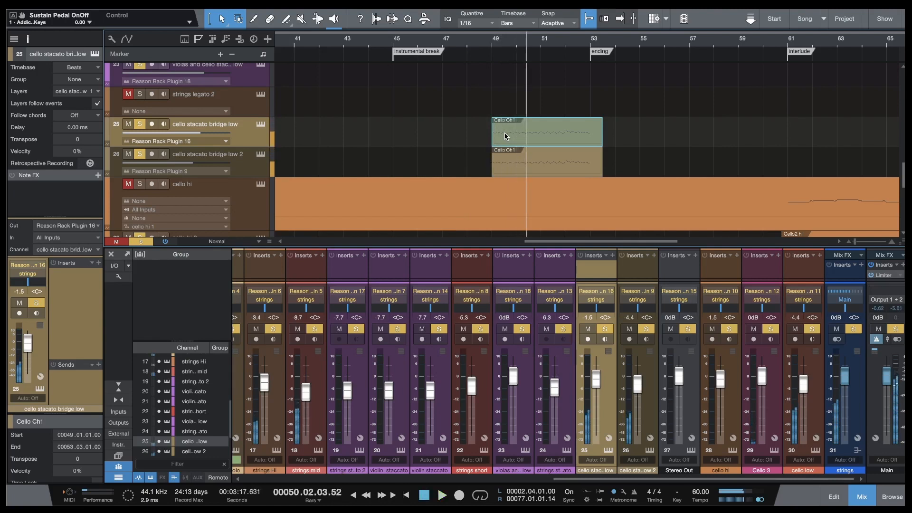
# Step: Hide the mixer, place the playhead at bar 38 beat 2, and select the Violins Tremelo event on the violin tremolo track
pyautogui.scroll(7, 475, 130)
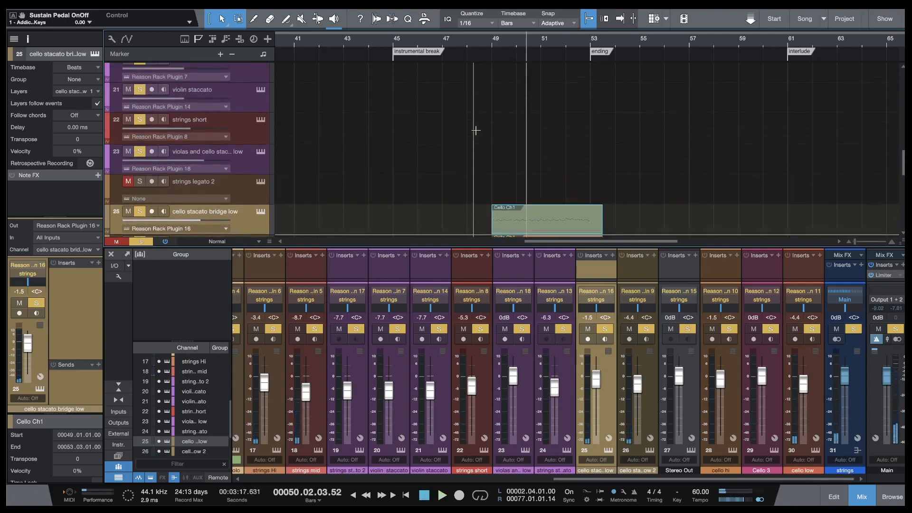
pyautogui.scroll(1, 475, 130)
pyautogui.hscroll(-6, 573, 81)
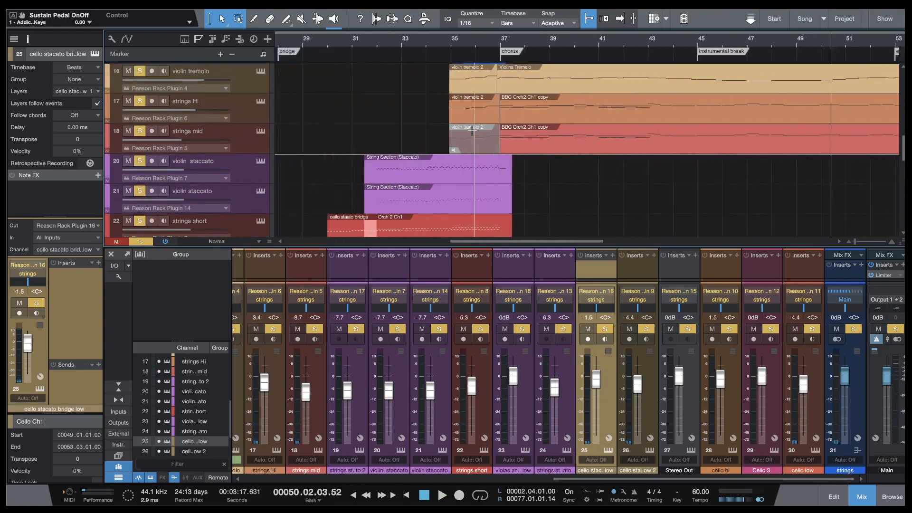
pyautogui.hscroll(2, 575, 84)
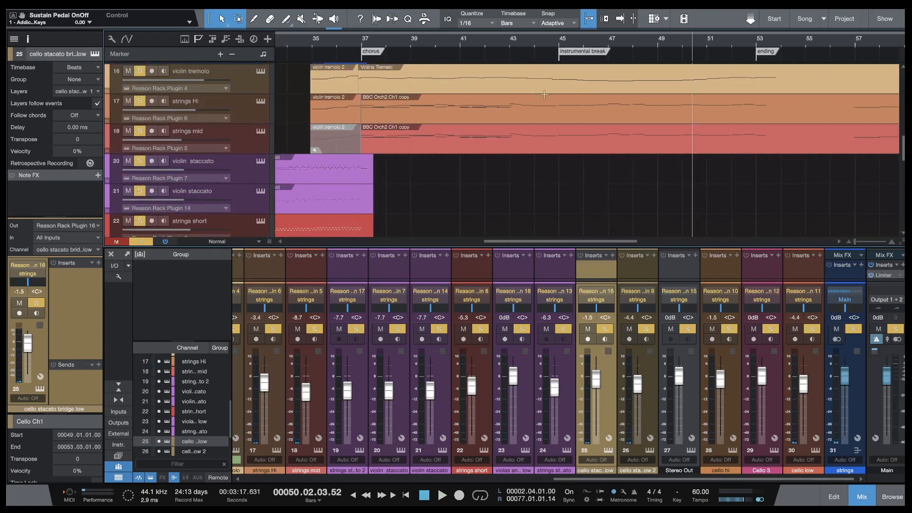
pyautogui.click(438, 86)
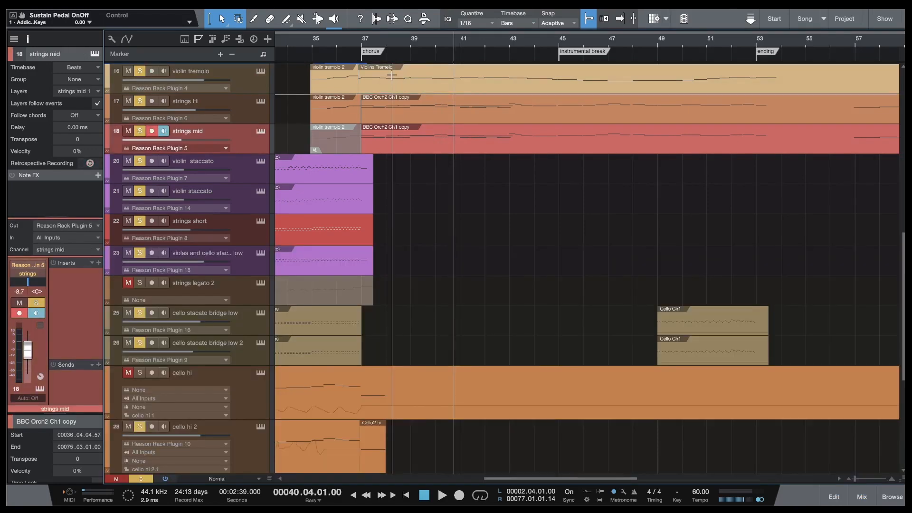
pyautogui.click(392, 75)
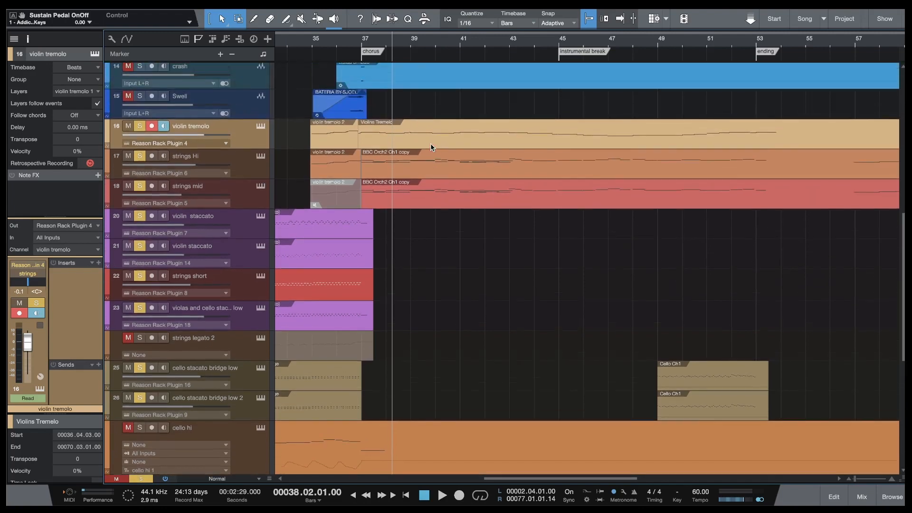
pyautogui.scroll(2, 430, 144)
pyautogui.click(412, 136)
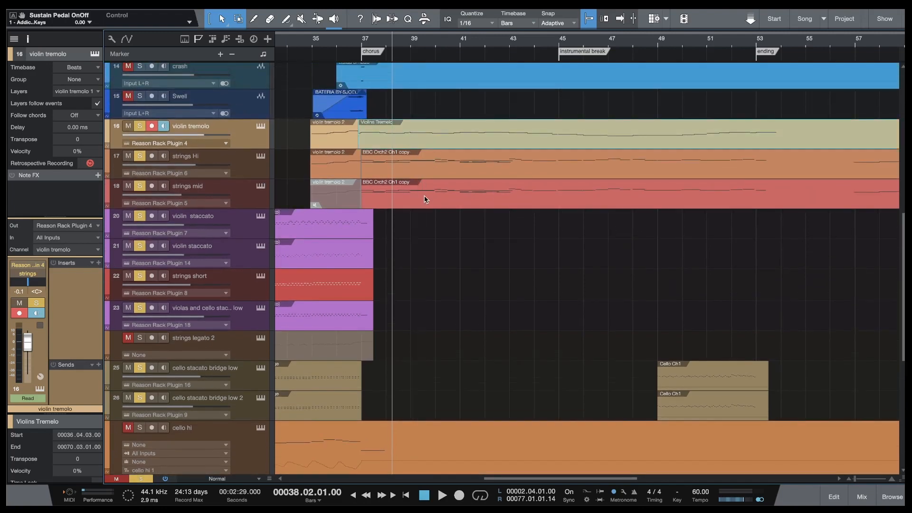
# Step: Bring up the song's lyric and chord document to read the Chorus 2 and instrumental break chords, and return to the arrangement
pyautogui.moveTo(428, 503); pyautogui.dragTo(412, 22)
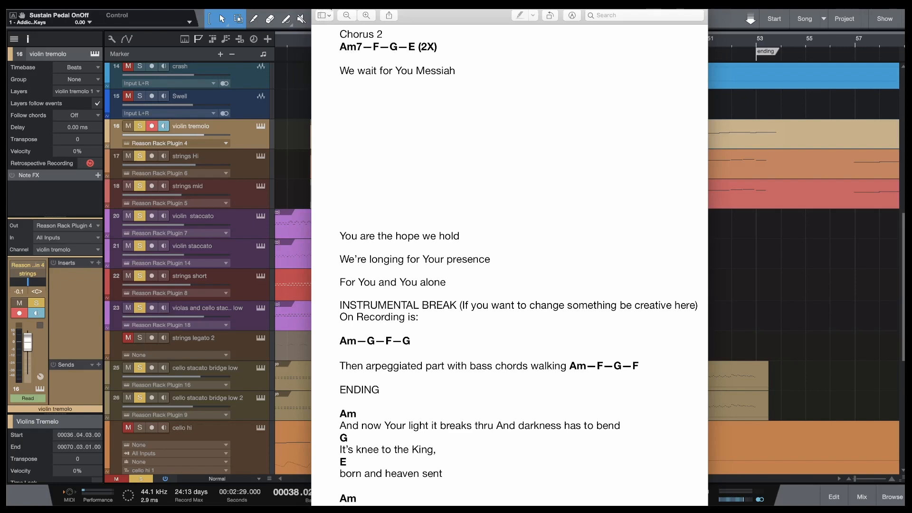
pyautogui.click(328, 5)
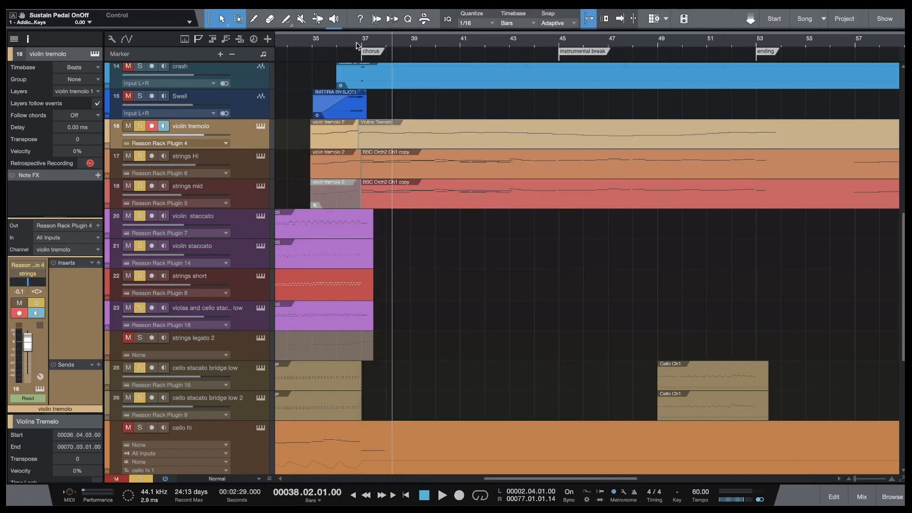
# Step: Open the chorus events of violin tremolo and strings Hi together in the note editor, with violin tremolo as the active part
pyautogui.click(391, 137)
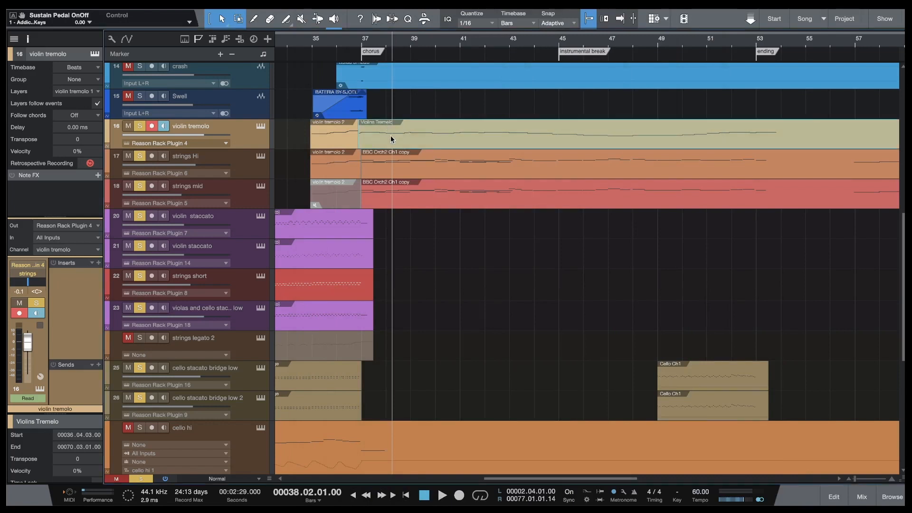
pyautogui.click(402, 169)
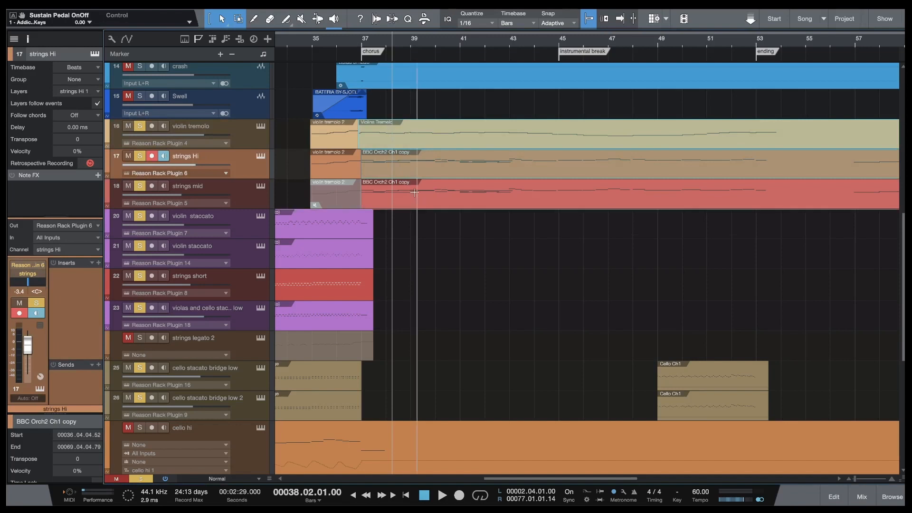
pyautogui.click(400, 140)
pyautogui.doubleClick(401, 140)
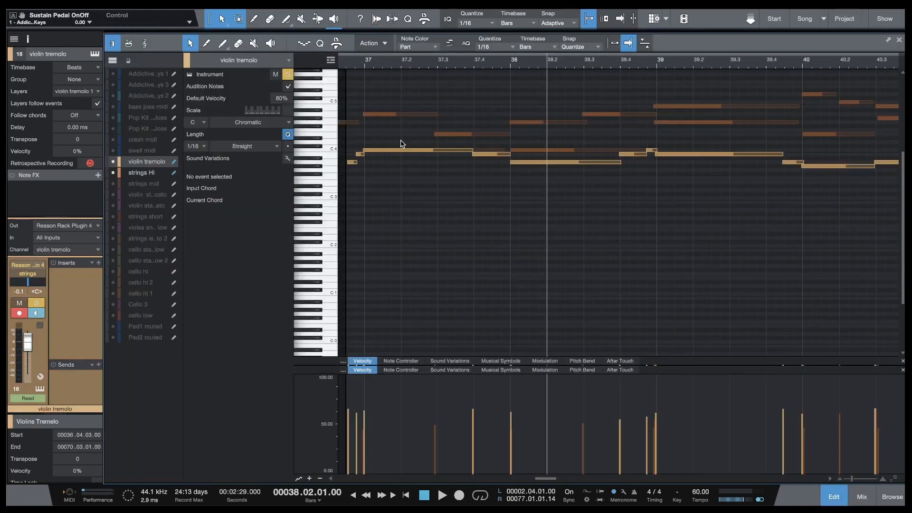
pyautogui.scroll(3, 411, 161)
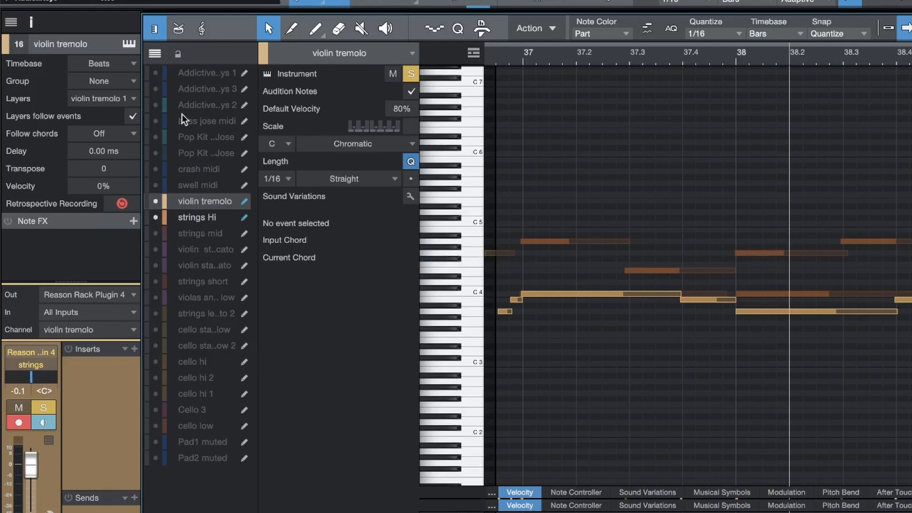
# Step: Hide and reshow the note editor's track list, and toggle the strings Hi notes to compare them with violin tremolo
pyautogui.click(155, 53)
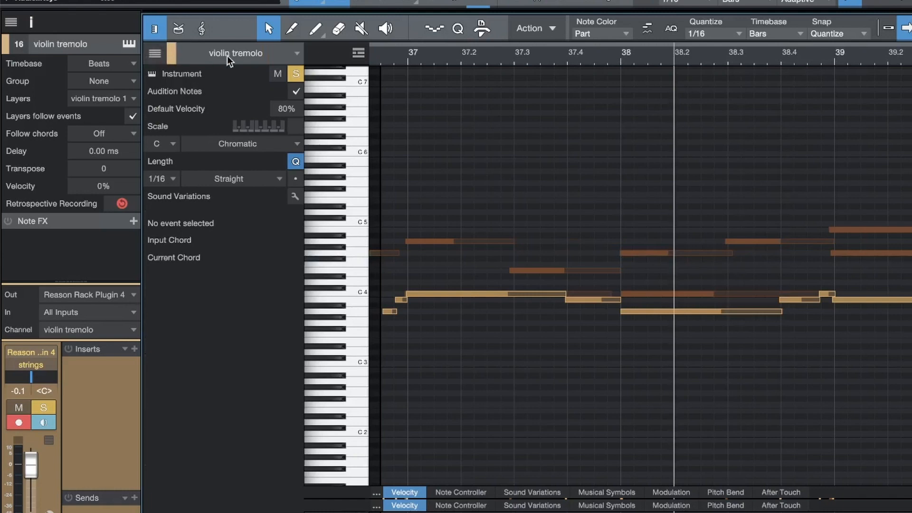
pyautogui.click(150, 56)
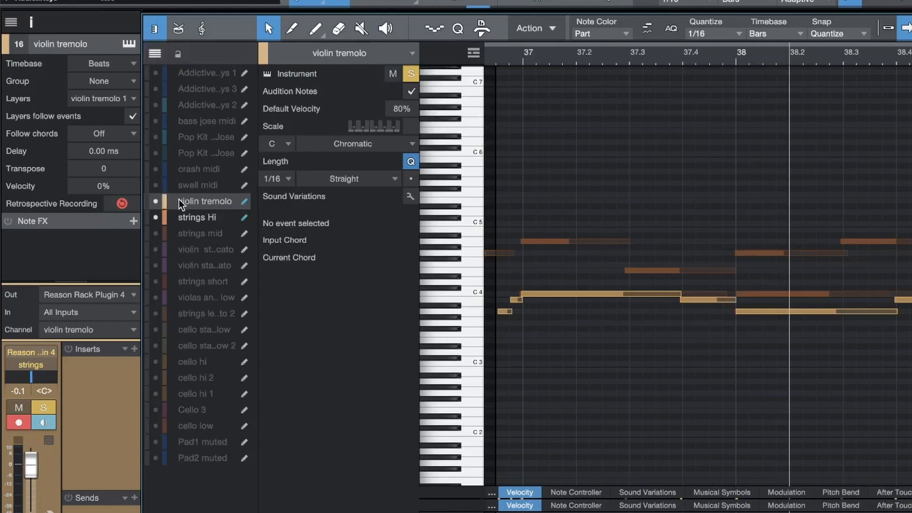
pyautogui.click(155, 217)
pyautogui.click(156, 217)
pyautogui.click(156, 217)
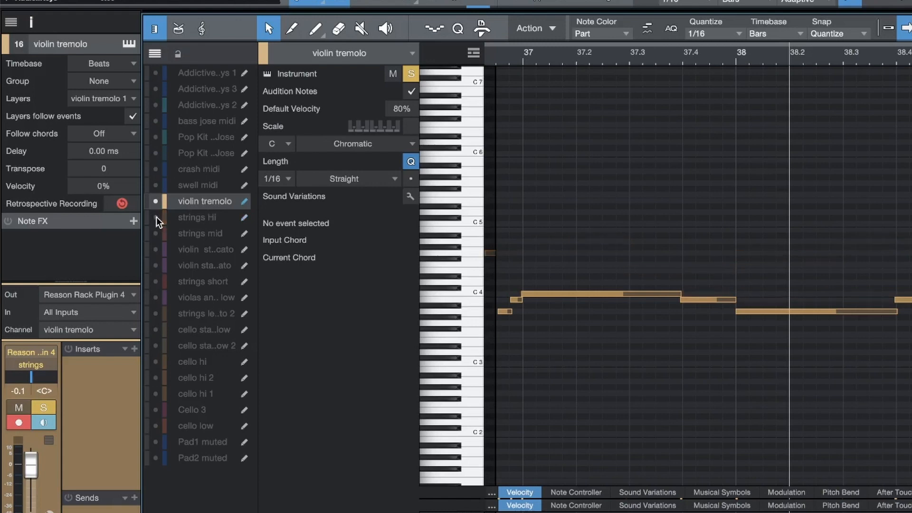
pyautogui.click(156, 217)
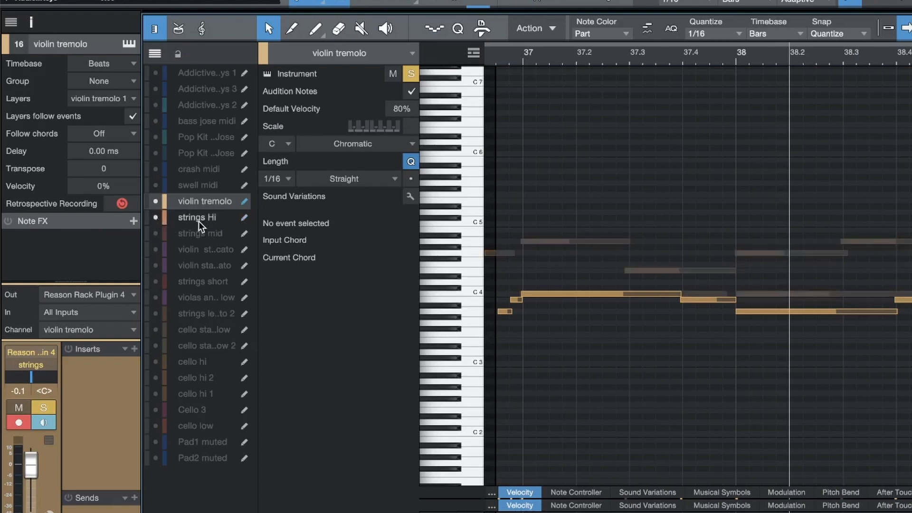
pyautogui.click(156, 218)
pyautogui.click(155, 217)
pyautogui.click(156, 218)
pyautogui.click(156, 217)
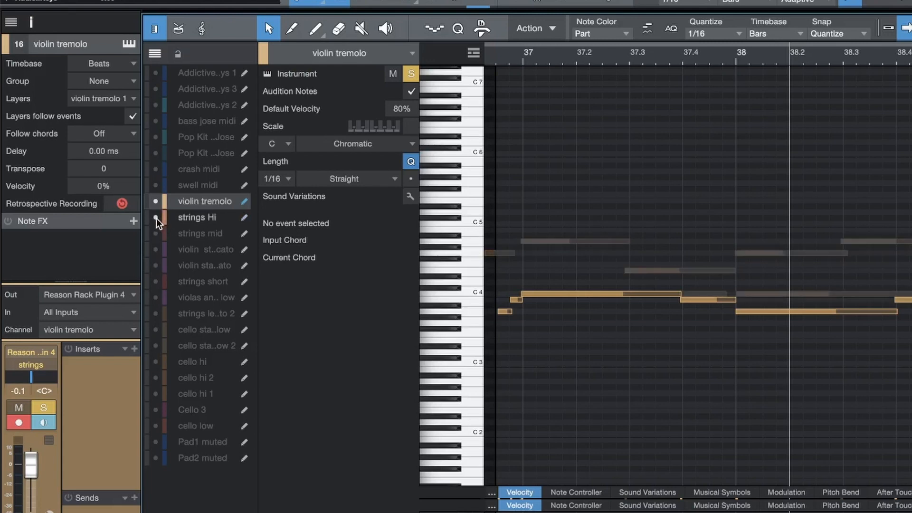
# Step: Alternate the active part between strings Hi and violin tremolo, checking the violin tremolo C4 note at bar 37
pyautogui.click(196, 218)
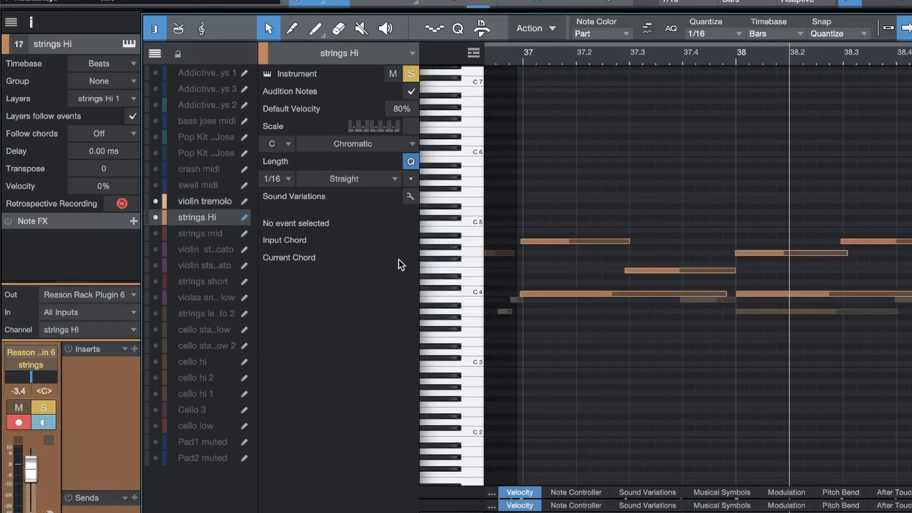
pyautogui.click(201, 204)
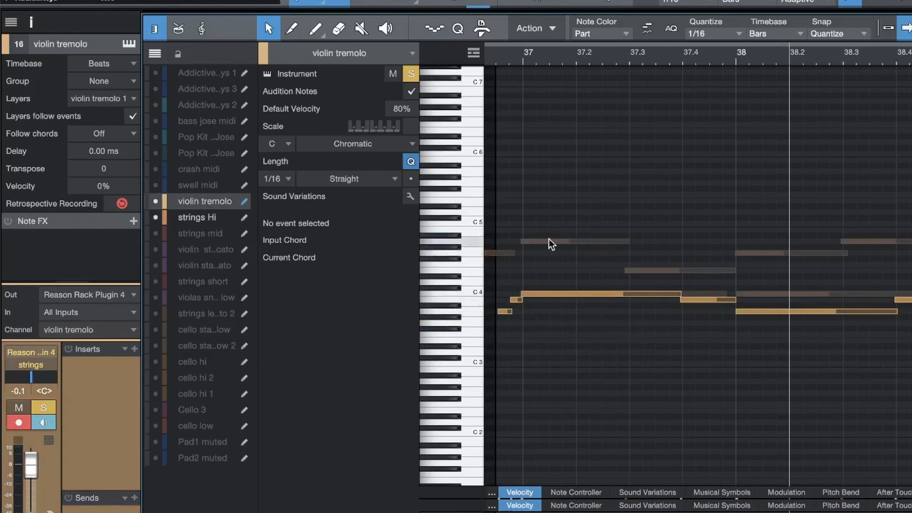
pyautogui.click(588, 294)
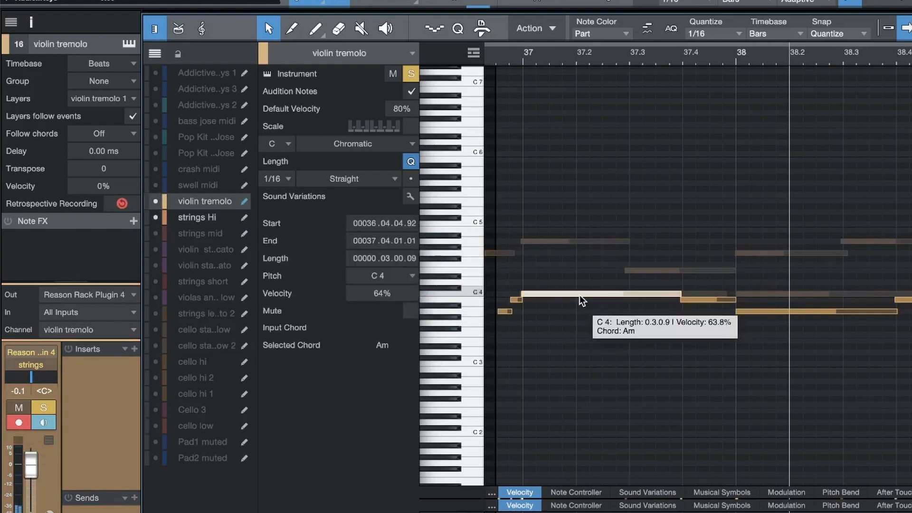
pyautogui.click(573, 240)
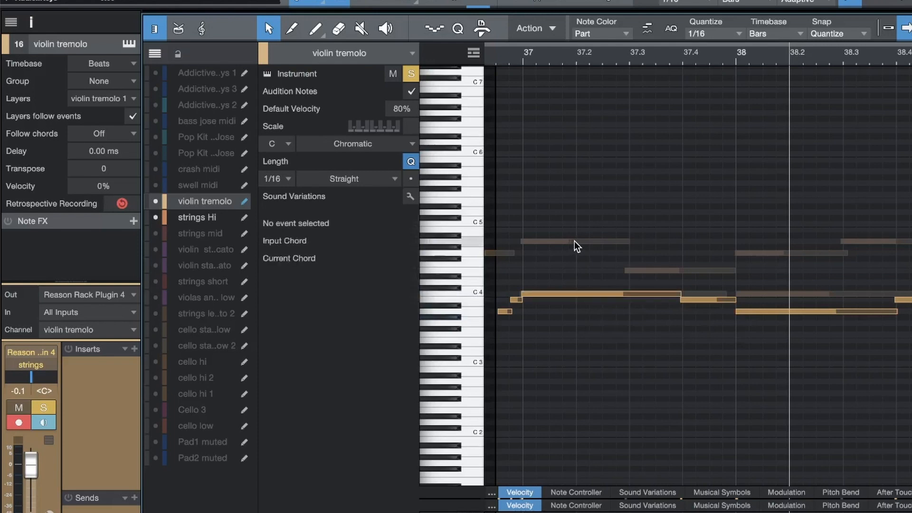
pyautogui.click(198, 217)
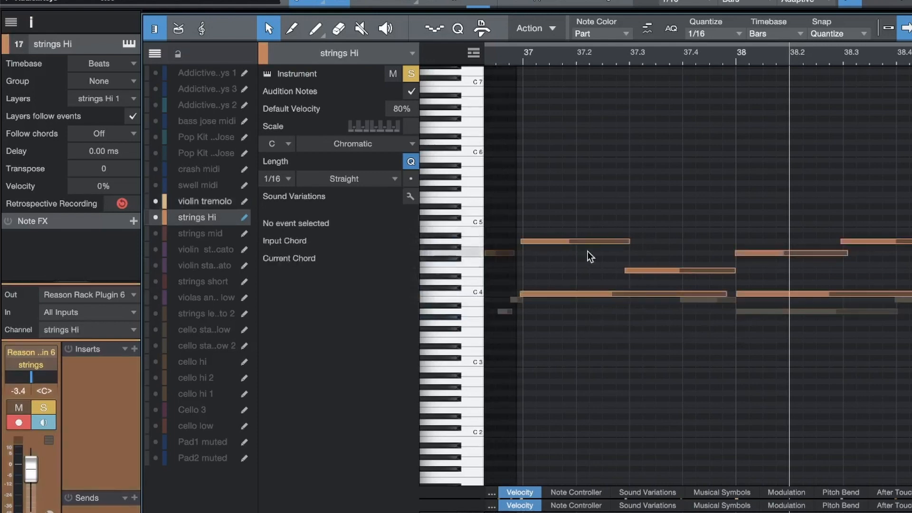
pyautogui.click(199, 201)
pyautogui.click(196, 218)
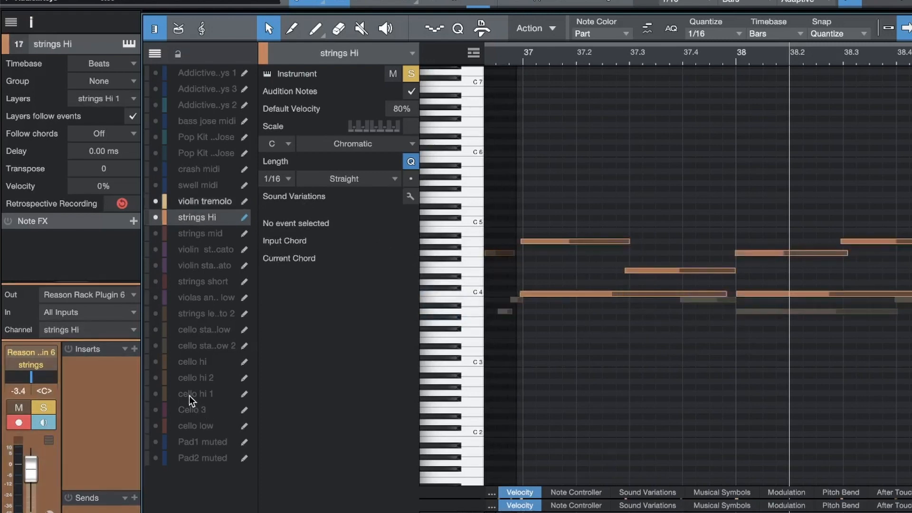
# Step: Check the cello hi 1 and Cello 3 parts for notes around bar 37
pyautogui.click(155, 394)
pyautogui.click(191, 395)
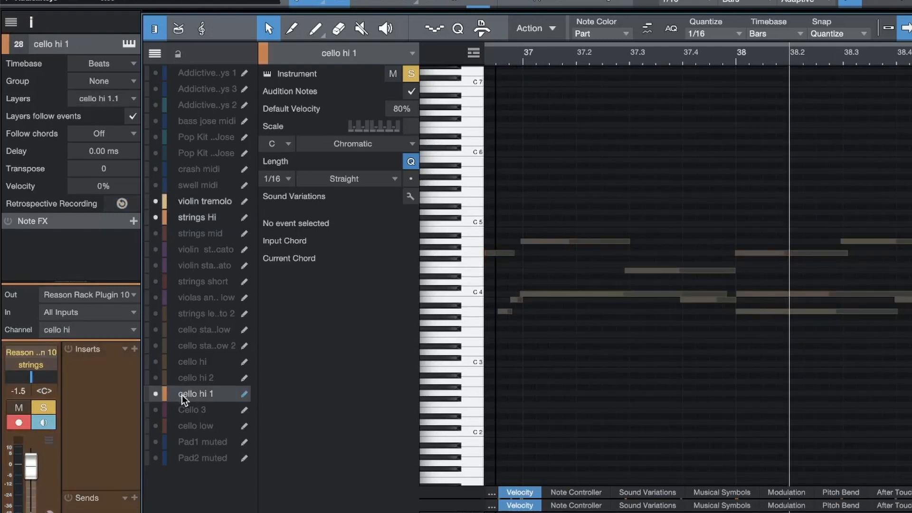
pyautogui.click(192, 409)
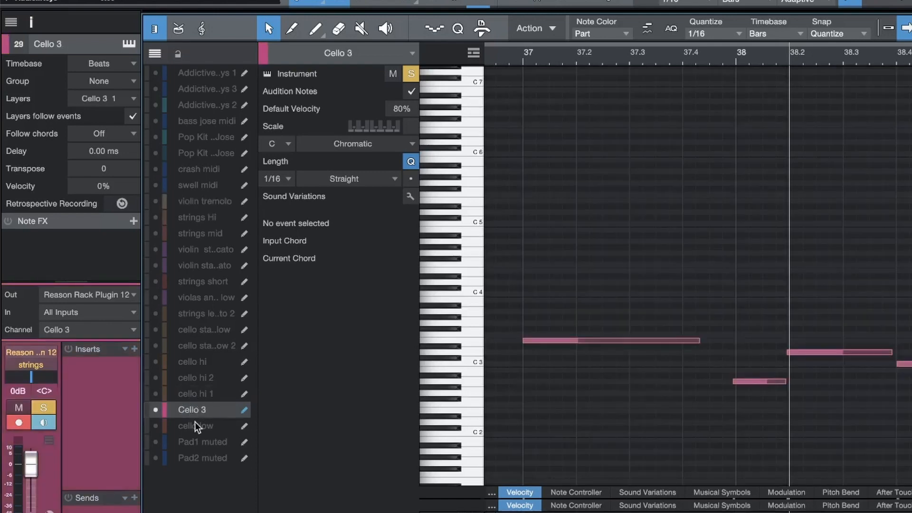
# Step: Make strings Hi the active part and overlay the Cello 3 and violin tremolo notes
pyautogui.click(194, 218)
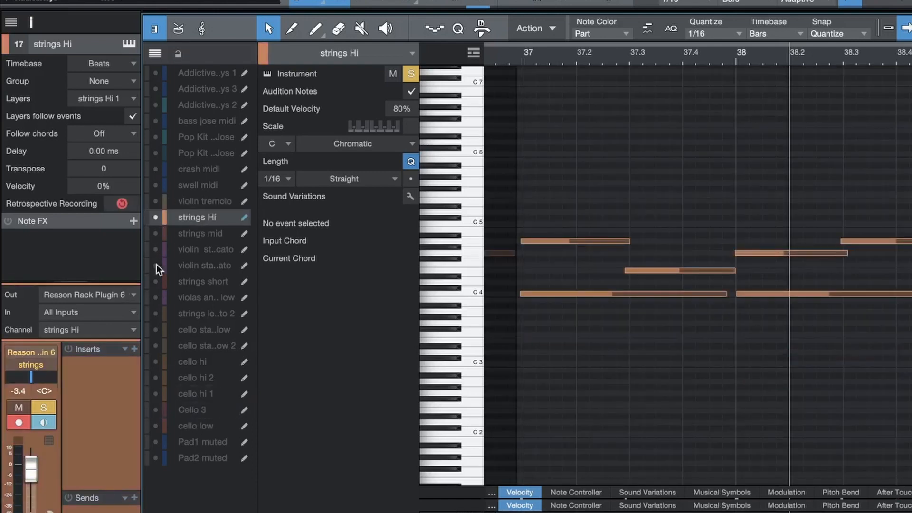
pyautogui.click(155, 410)
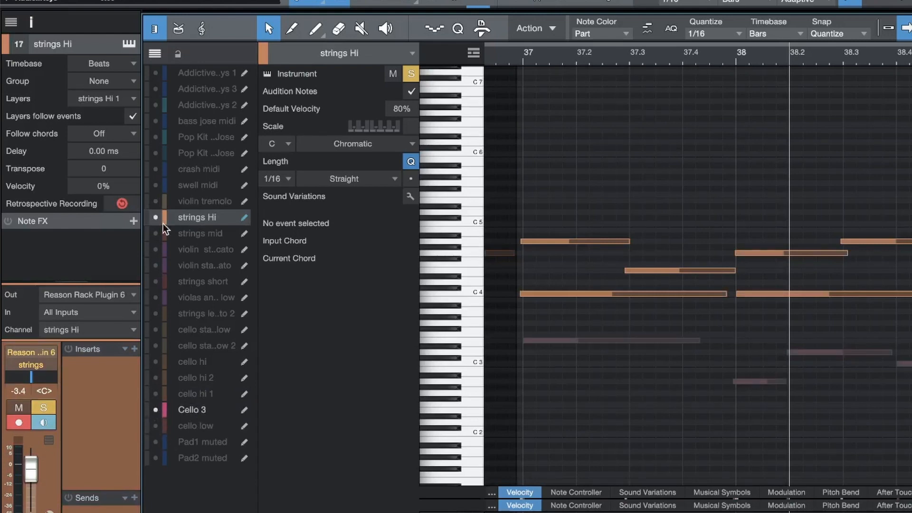
pyautogui.click(155, 202)
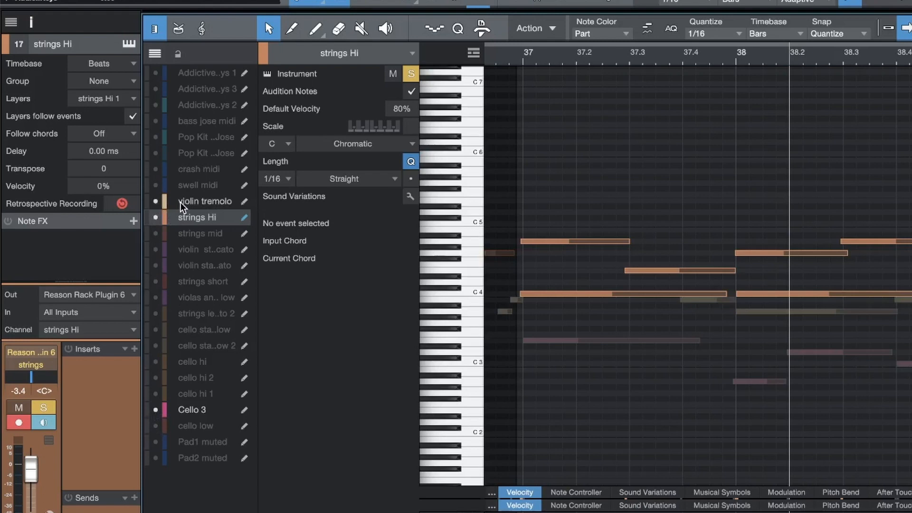
# Step: Play the overlaid strings from just before bar 37 to about beat 2, and examine the chord at the chorus start
pyautogui.hscroll(-3, 618, 214)
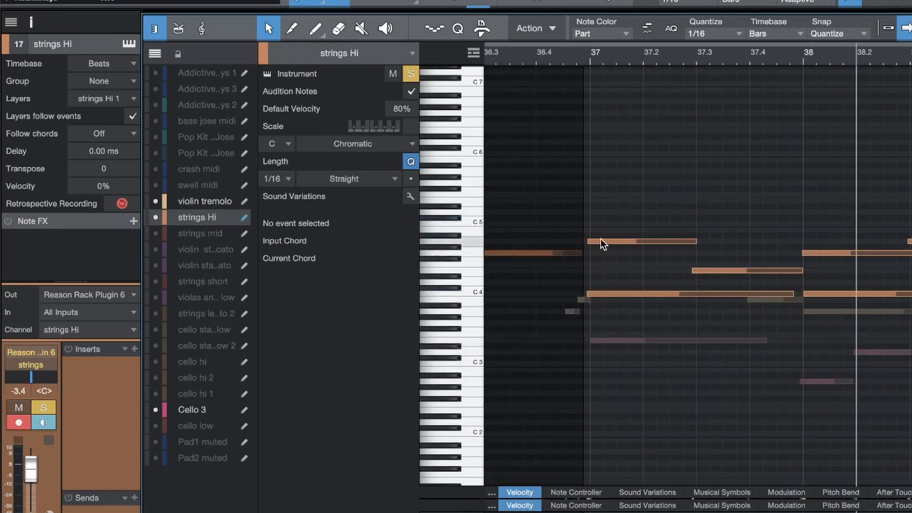
pyautogui.click(573, 58)
pyautogui.press('space')
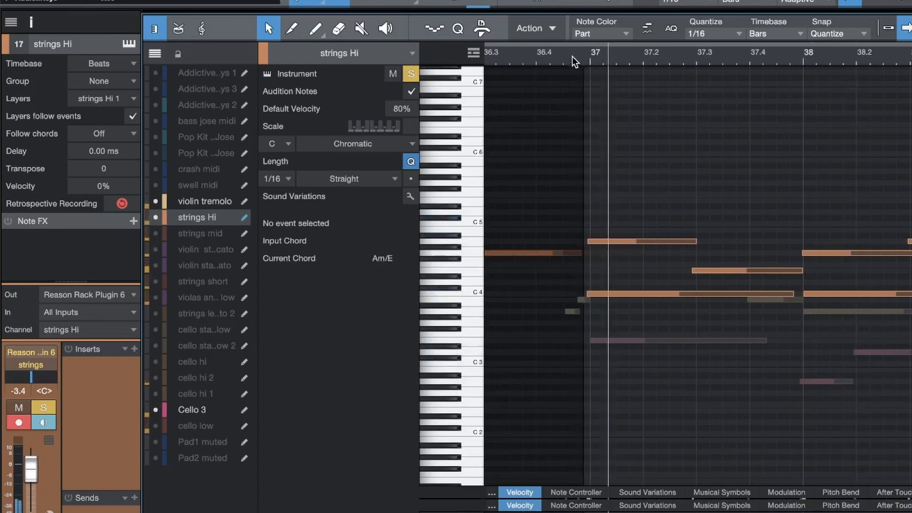
pyautogui.hscroll(-5, 620, 123)
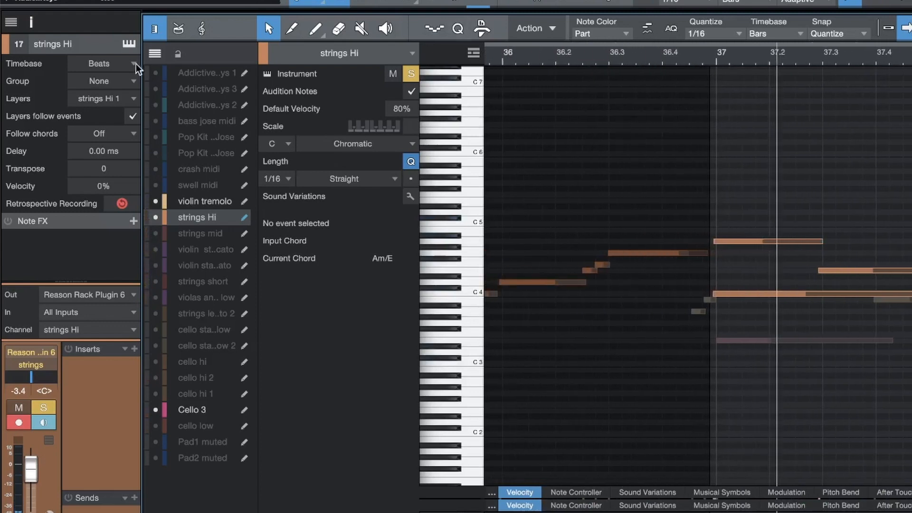
# Step: Make violin tremolo the active part, play into bar 37, and inspect the pitches sounding with its sustained C4 note
pyautogui.click(191, 201)
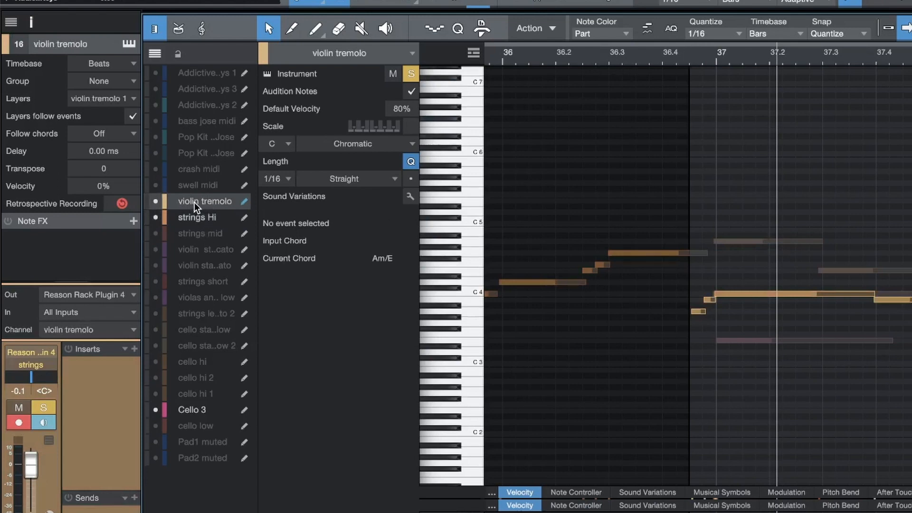
pyautogui.click(697, 55)
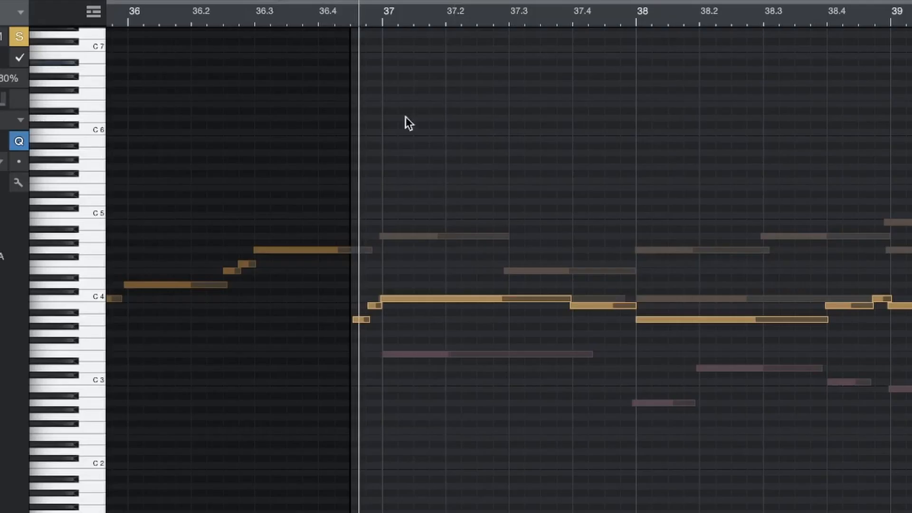
pyautogui.press('space')
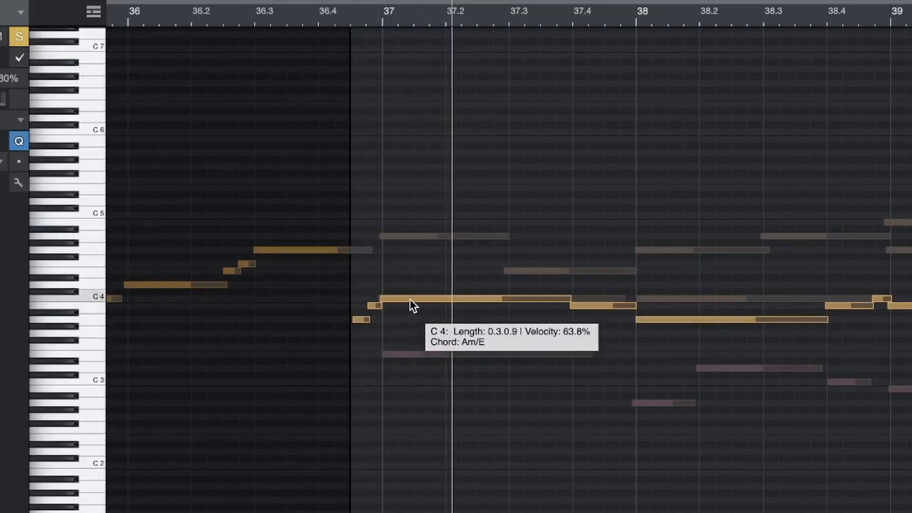
pyautogui.click(410, 299)
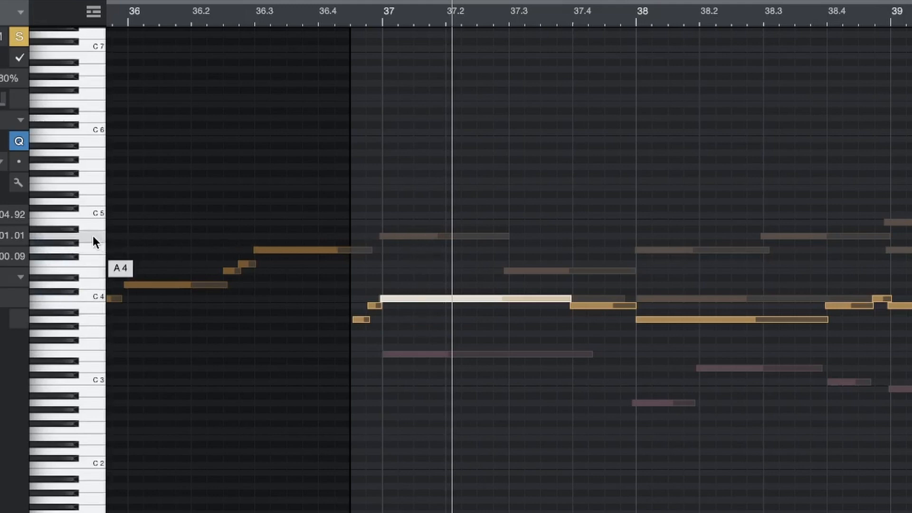
pyautogui.click(411, 241)
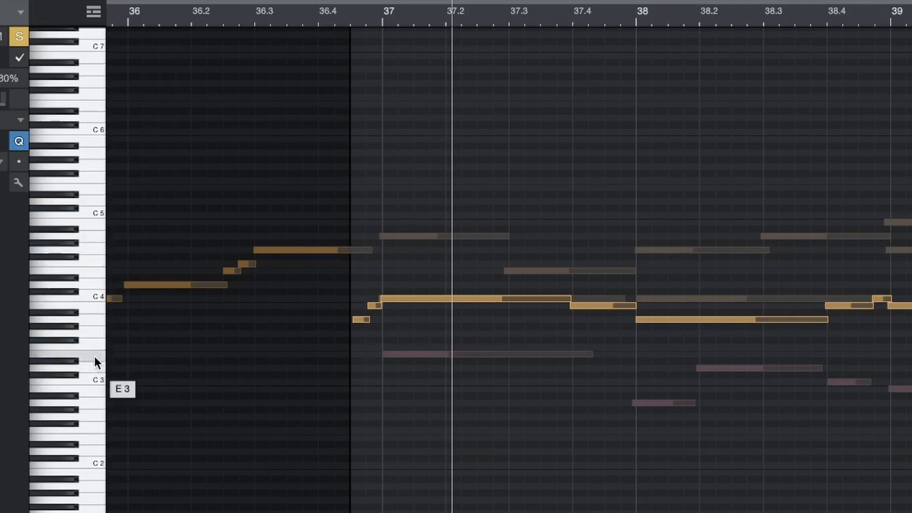
# Step: Replay the opening of bar 37 with violin tremolo active, and again with strings Hi active
pyautogui.click(370, 18)
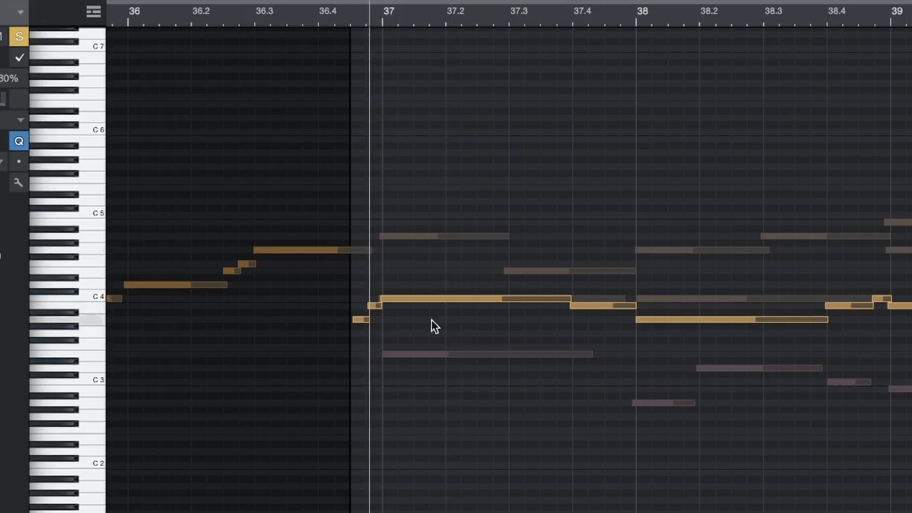
pyautogui.press('space')
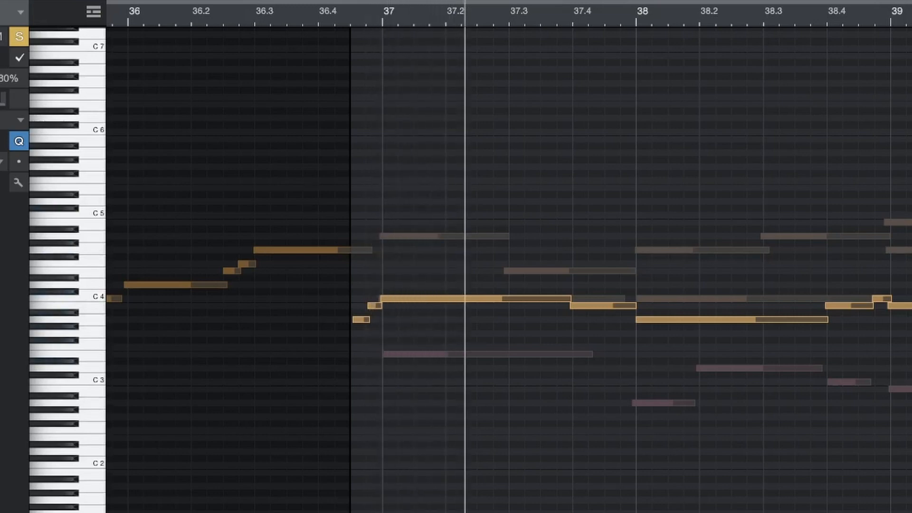
pyautogui.press('Up')
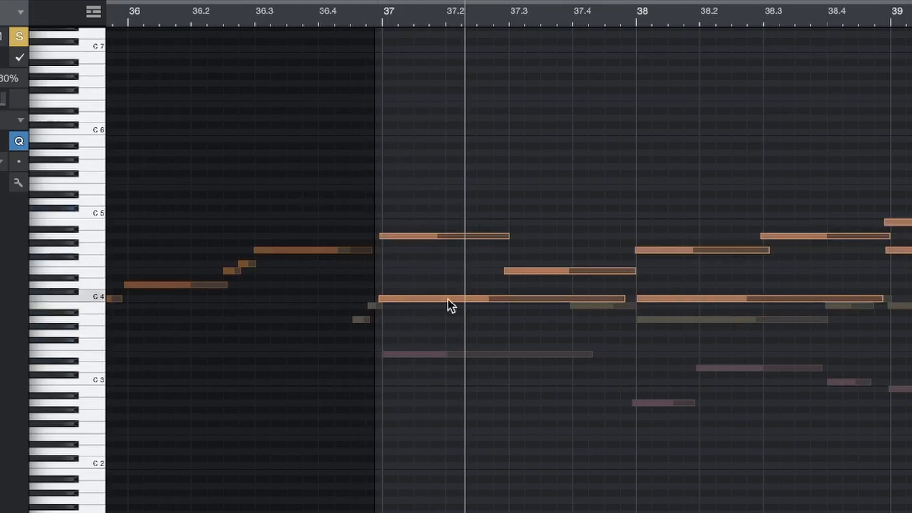
pyautogui.click(369, 13)
pyautogui.press('space')
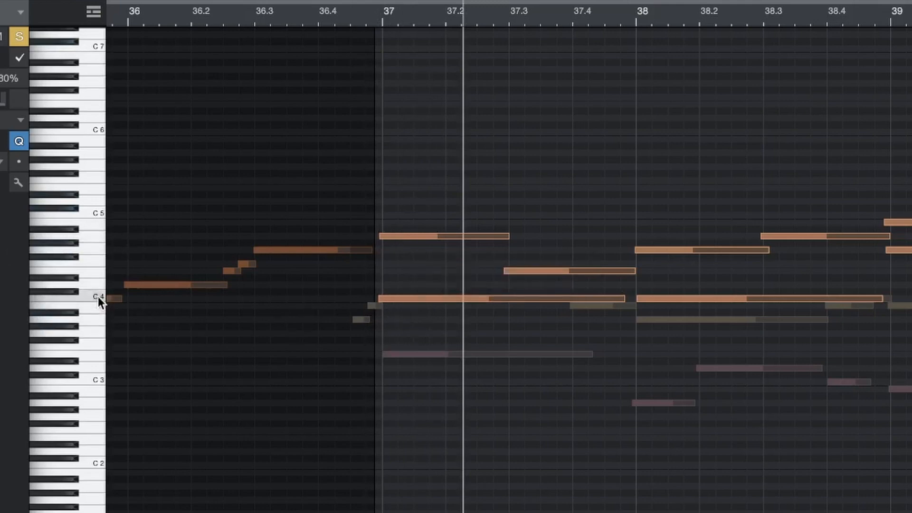
# Step: Play strings Hi from bar 37 to about beat 4, and examine the overlaid notes through bars 38 to 40
pyautogui.click(380, 19)
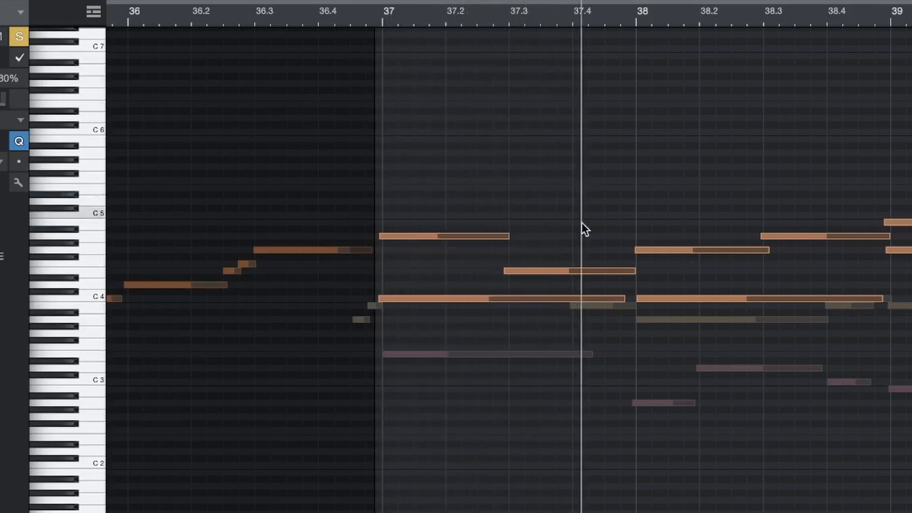
pyautogui.moveTo(519, 267)
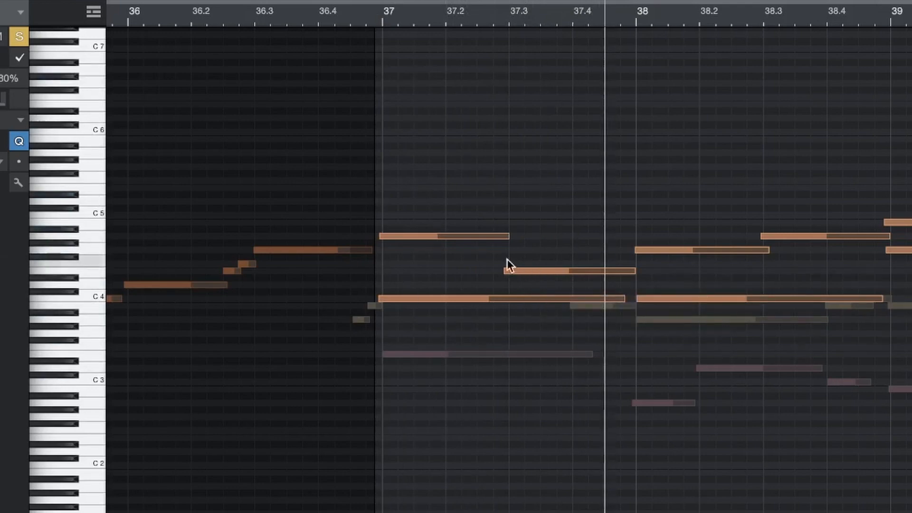
pyautogui.hscroll(10, 509, 171)
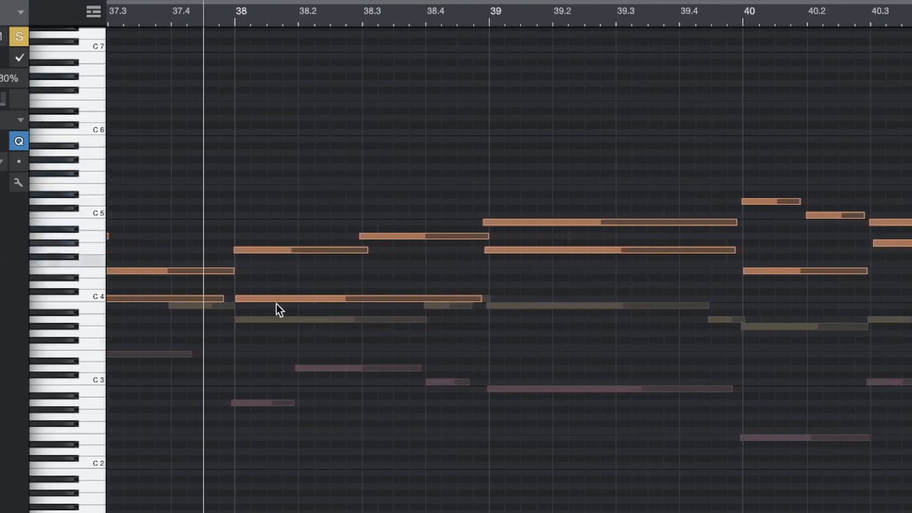
# Step: Play from bar 37 to about beat 2 of bar 38, and inspect the upper strings Hi note starting bar 38
pyautogui.press('space')
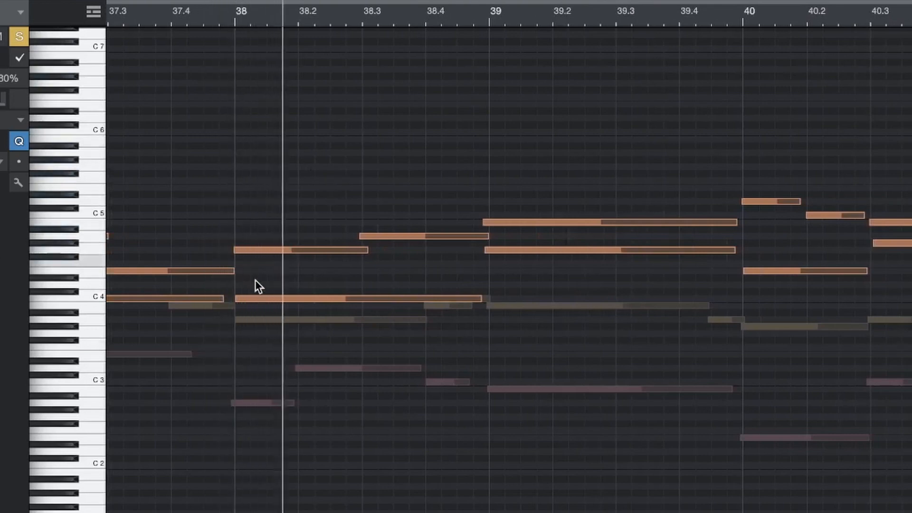
pyautogui.press('space')
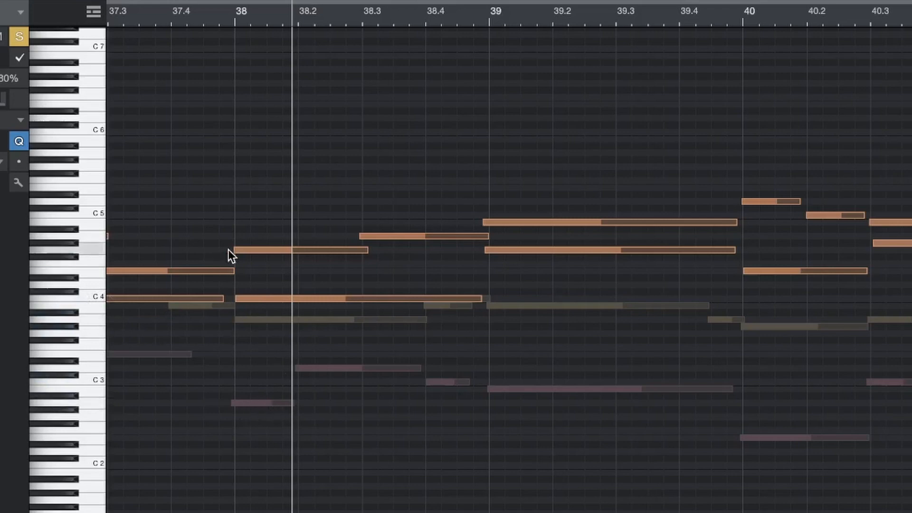
pyautogui.click(255, 249)
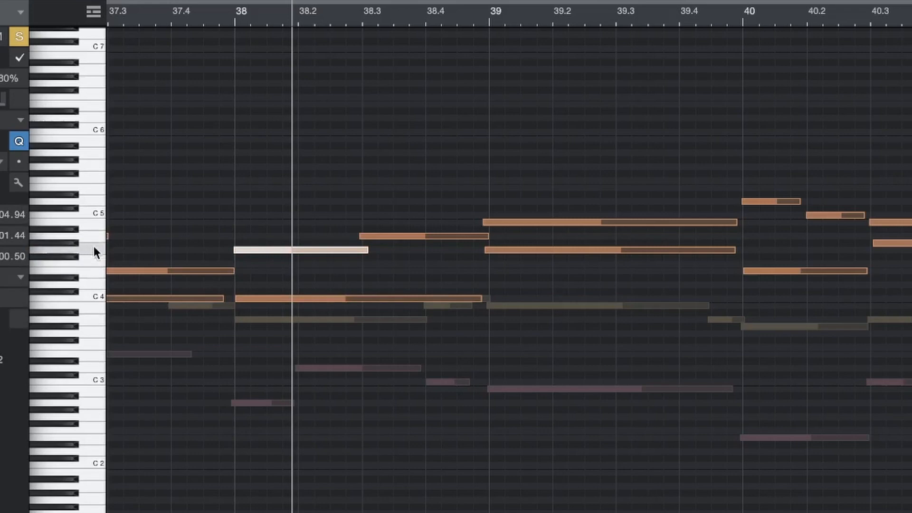
pyautogui.moveTo(256, 247)
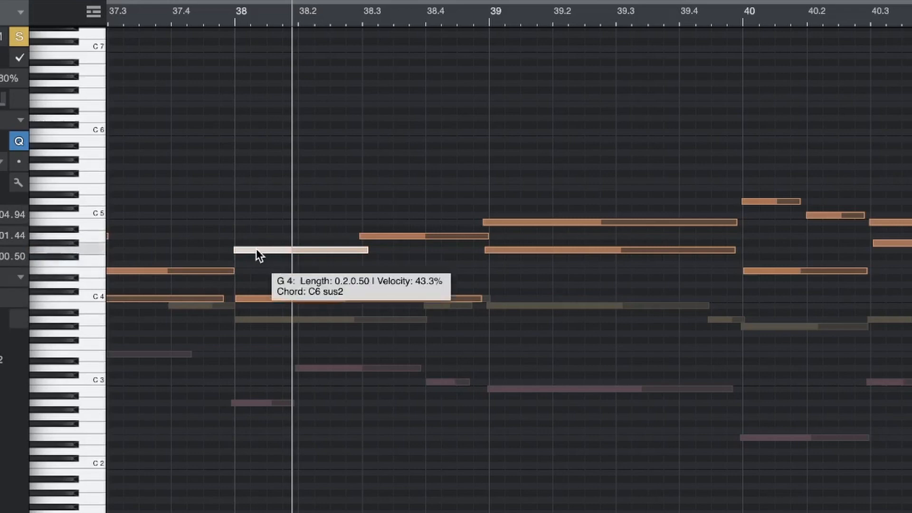
# Step: Play strings Hi from just before bar 38 to past beat 2 of bar 39, and inspect the two sustained notes starting bar 39
pyautogui.click(222, 19)
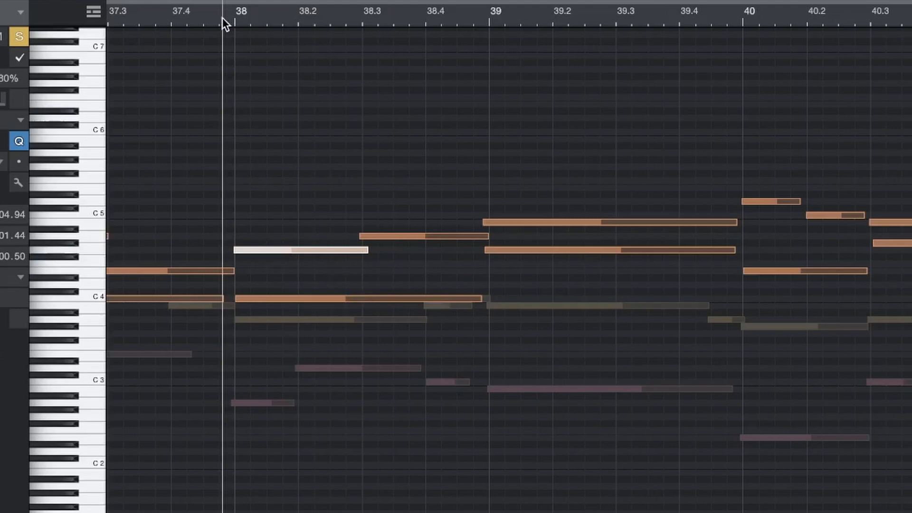
pyautogui.press('space')
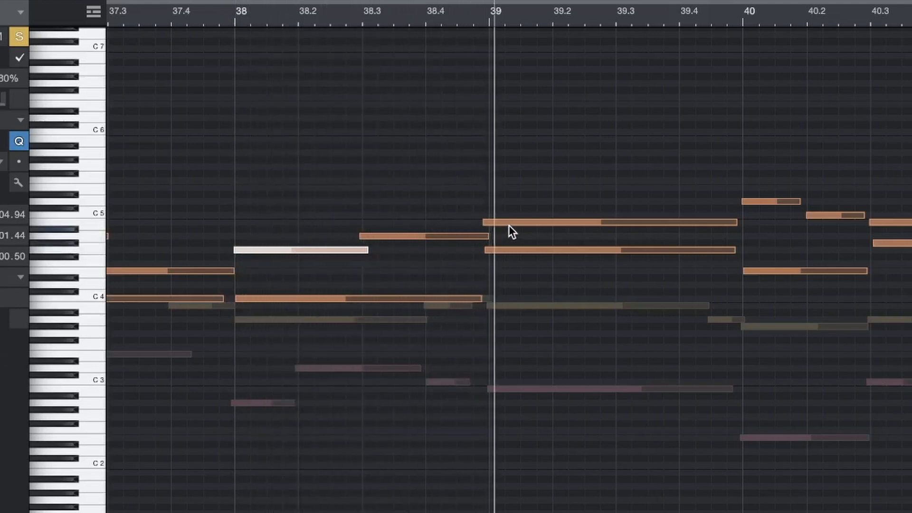
pyautogui.moveTo(509, 225)
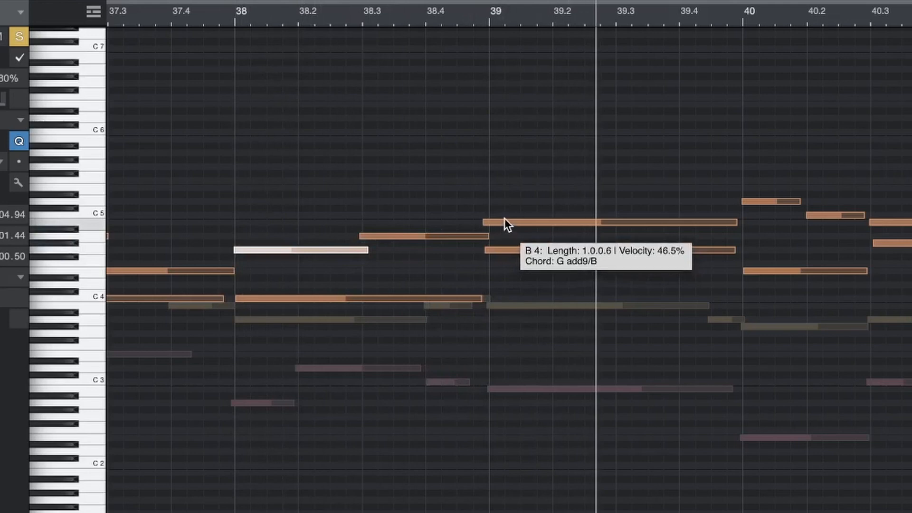
pyautogui.click(512, 222)
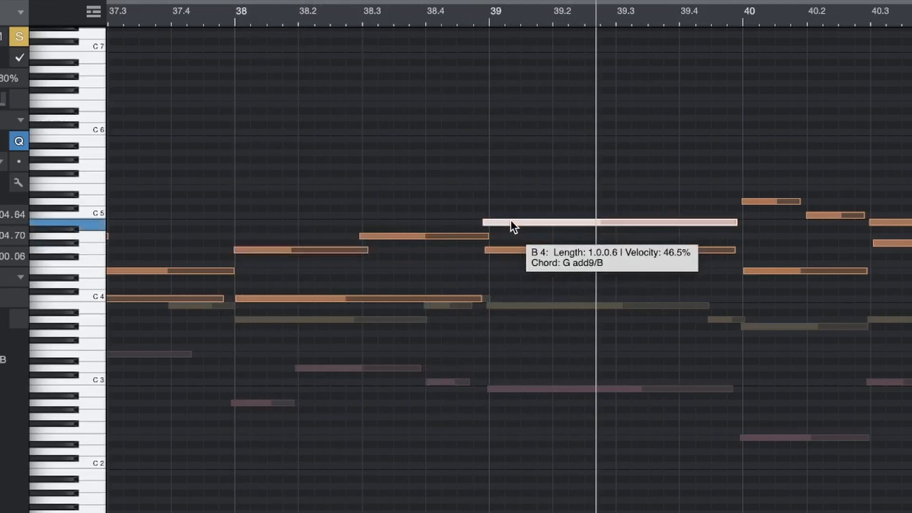
pyautogui.click(515, 251)
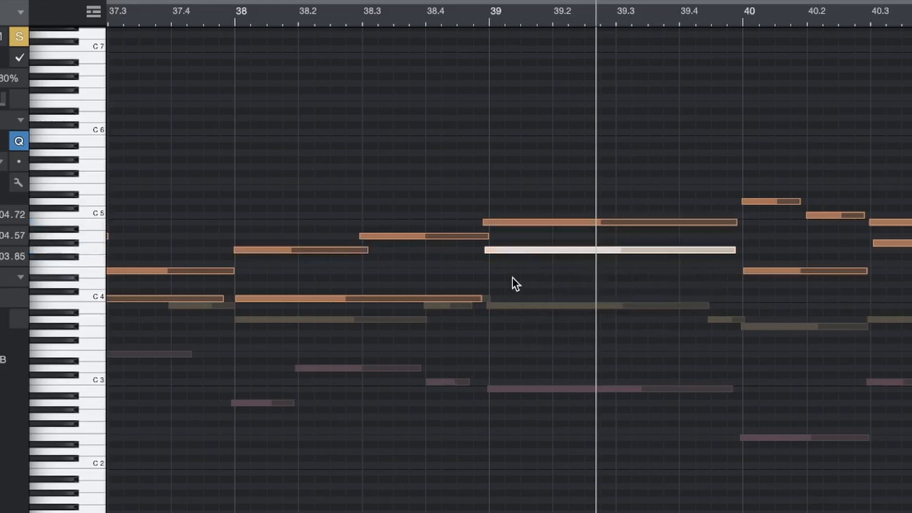
pyautogui.click(511, 221)
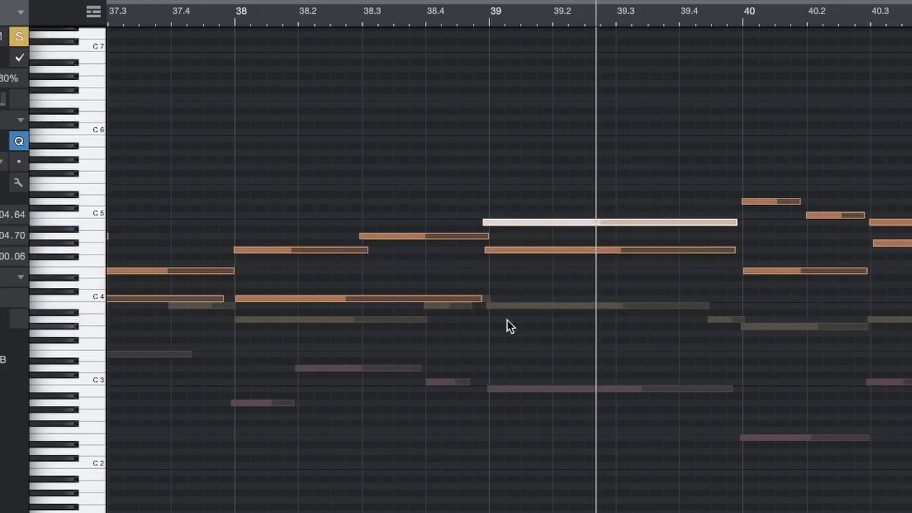
pyautogui.click(500, 251)
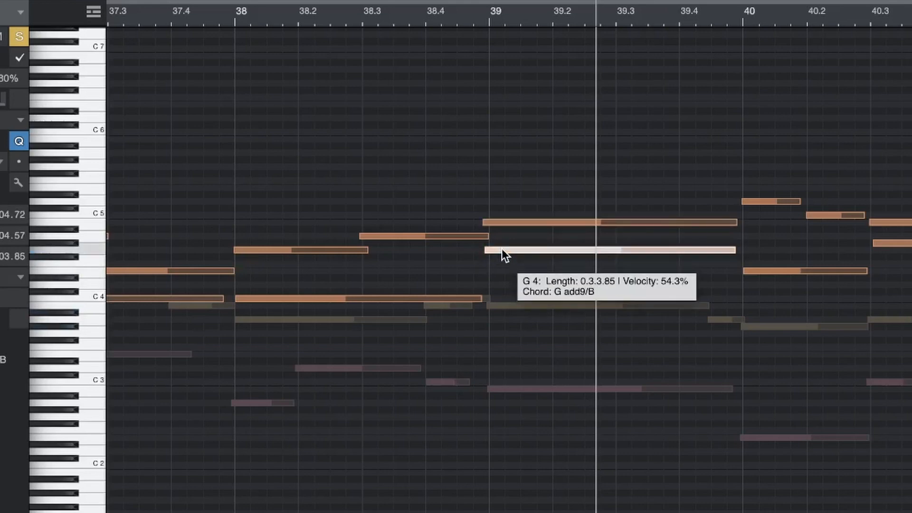
pyautogui.scroll(-4, 502, 247)
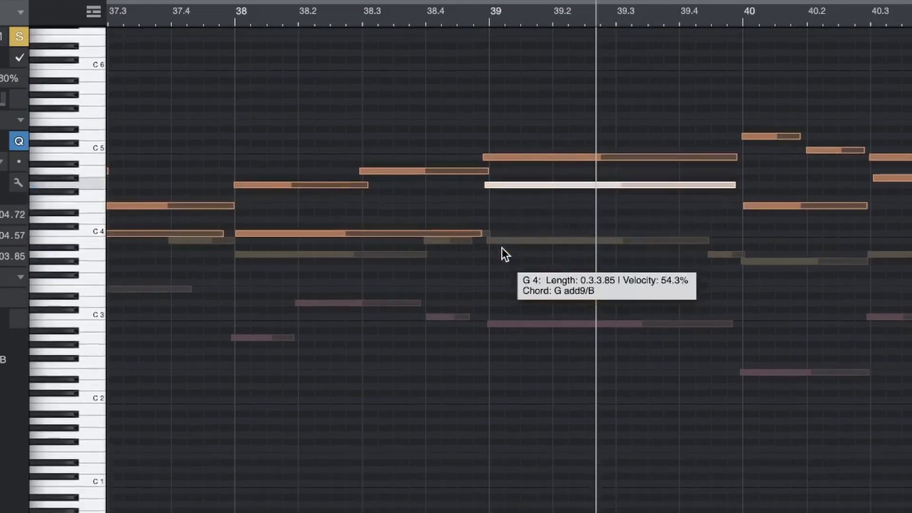
pyautogui.click(504, 242)
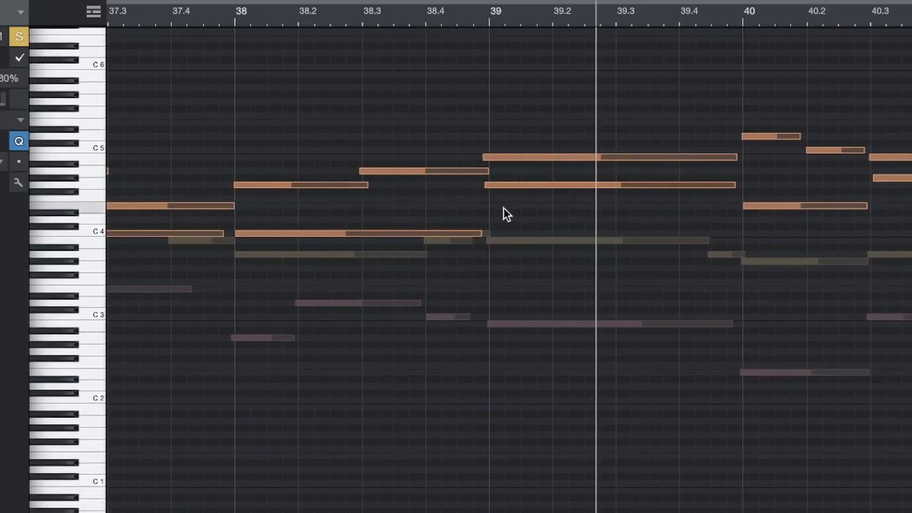
# Step: Replay the overlaid strings from just before bar 39 through the change into the start of bar 40
pyautogui.hscroll(-5, 503, 207)
pyautogui.hscroll(5, 495, 210)
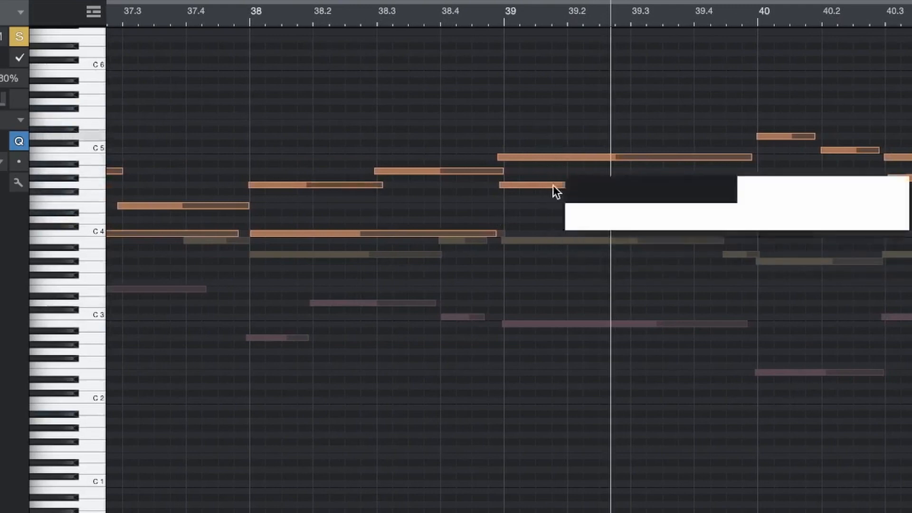
pyautogui.hscroll(1, 592, 220)
pyautogui.click(440, 16)
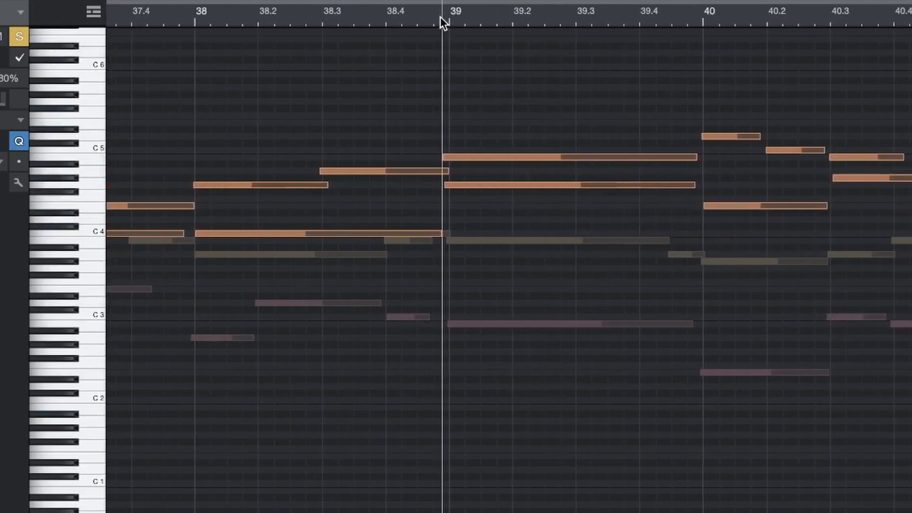
pyautogui.press('space')
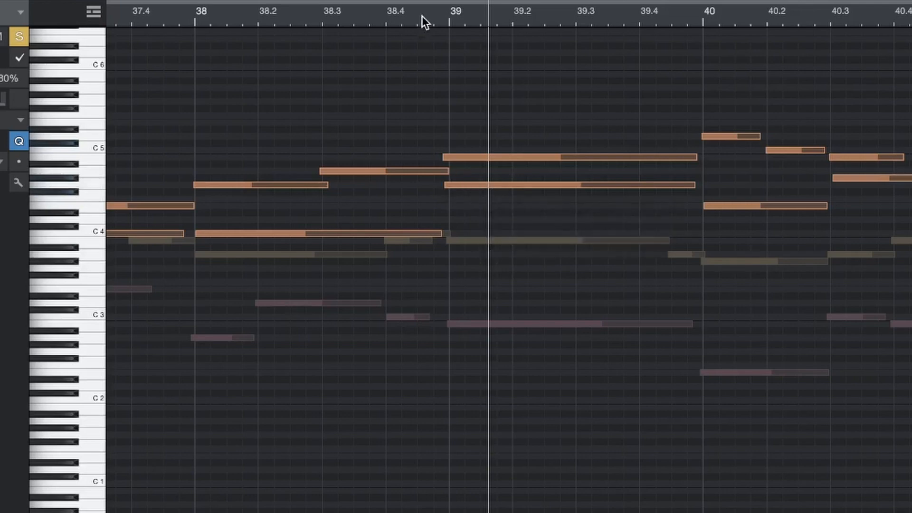
pyautogui.click(436, 16)
pyautogui.press('space')
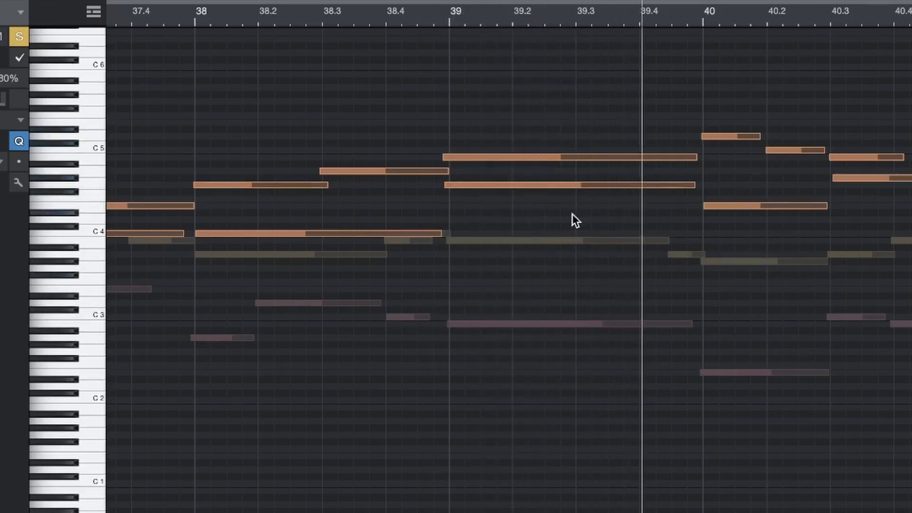
pyautogui.hscroll(4, 573, 213)
pyautogui.press('space')
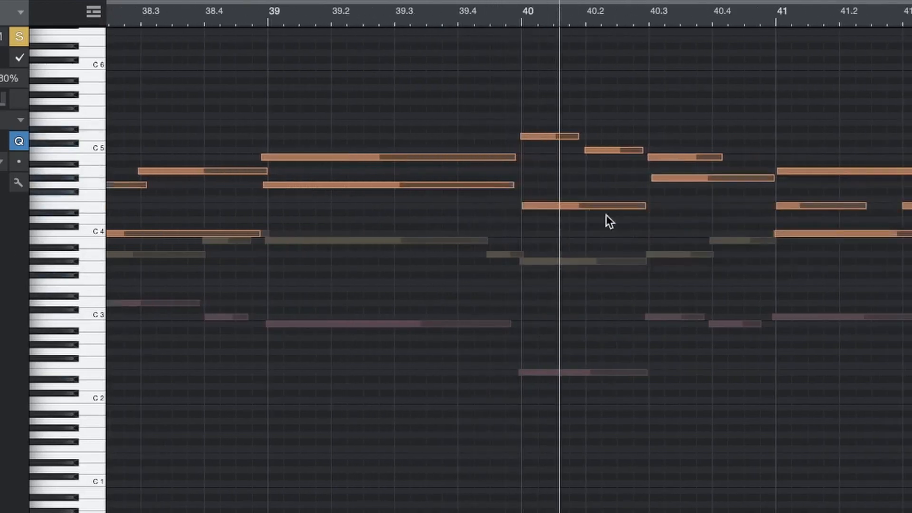
# Step: Inspect the two strings Hi notes opening bar 40, and play from just before bar 40 to past beat 3
pyautogui.click(530, 136)
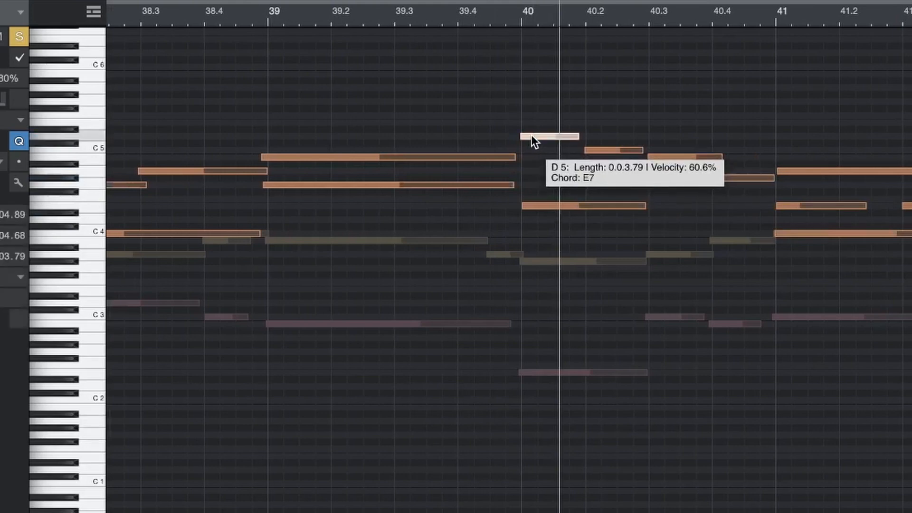
pyautogui.click(549, 207)
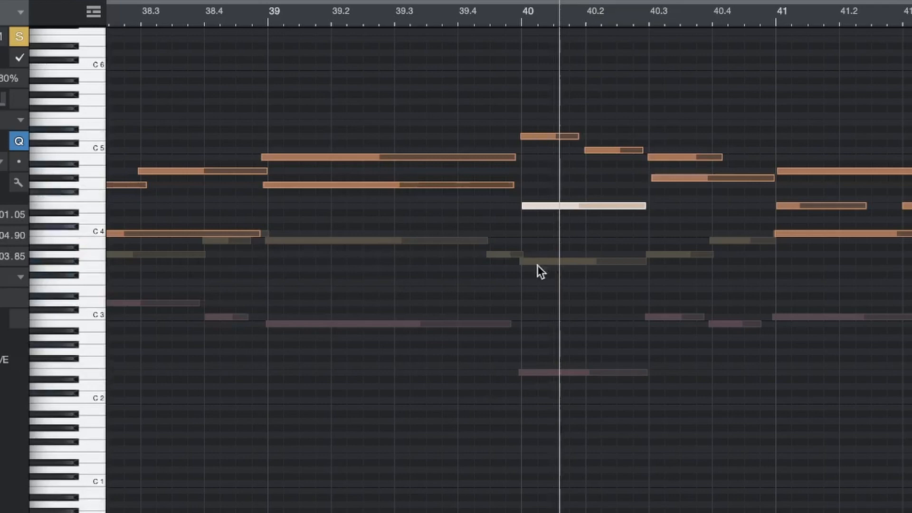
pyautogui.click(513, 19)
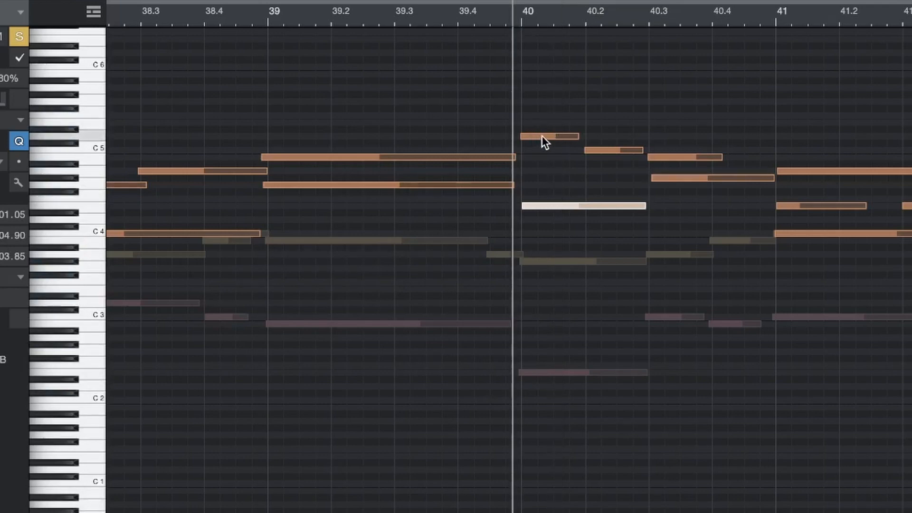
pyautogui.moveTo(542, 136)
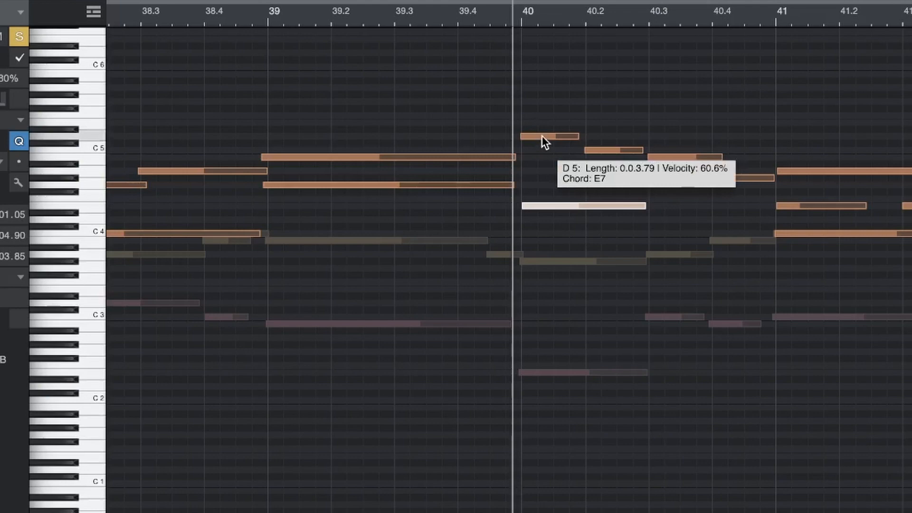
pyautogui.press('space')
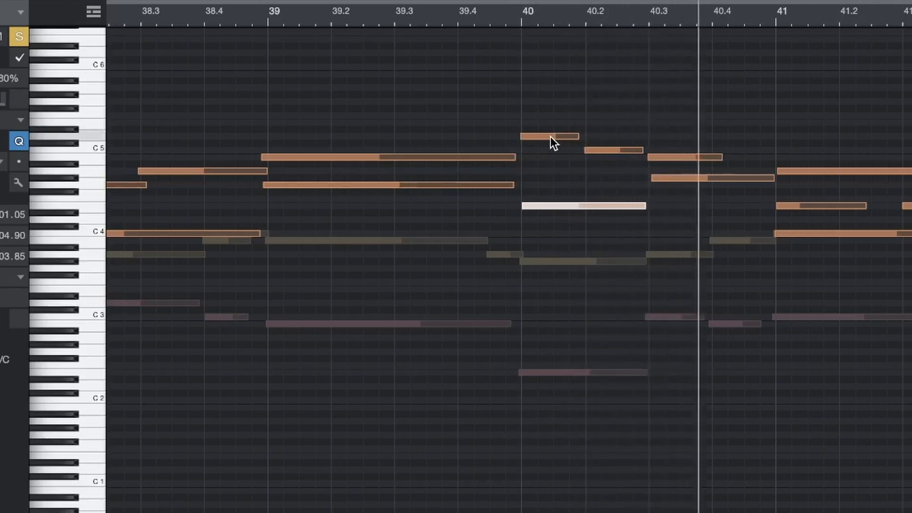
pyautogui.press('space')
# Step: Inspect the three descending top strings Hi notes across beats 1 to 3 of bar 40
pyautogui.hscroll(3, 622, 20)
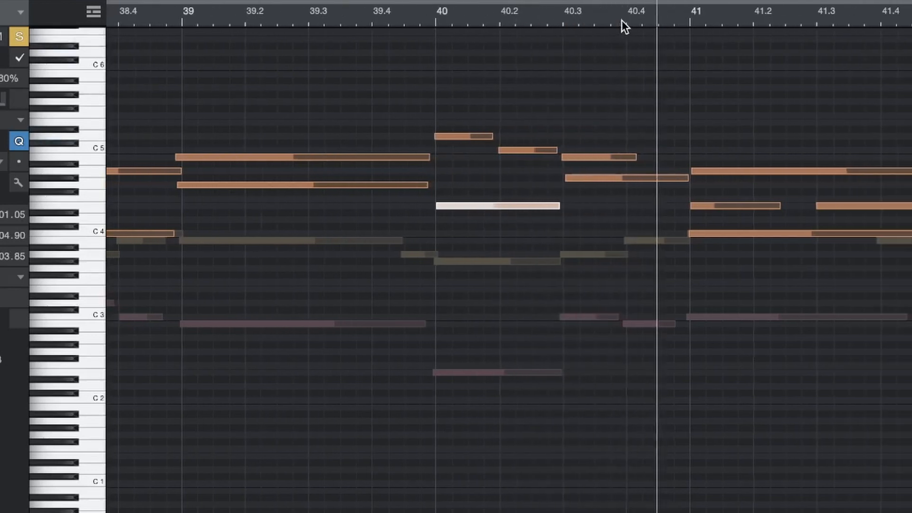
pyautogui.click(577, 157)
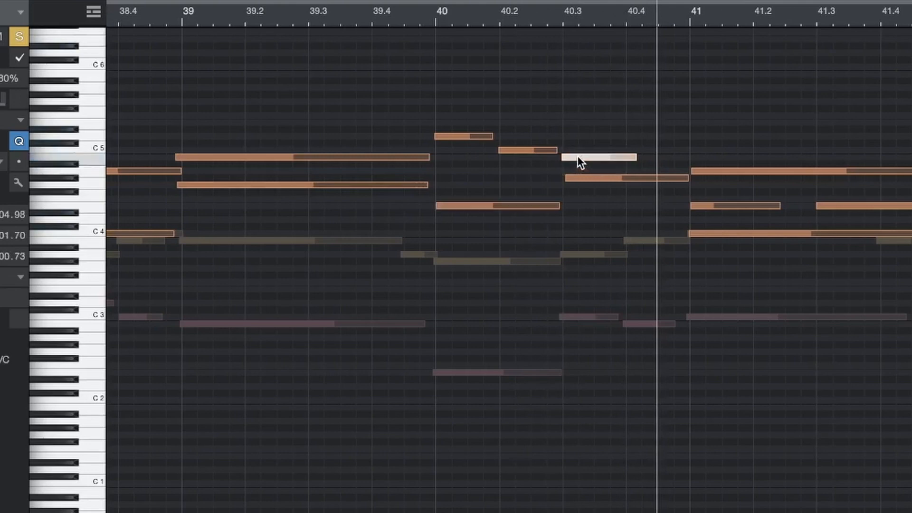
pyautogui.click(454, 137)
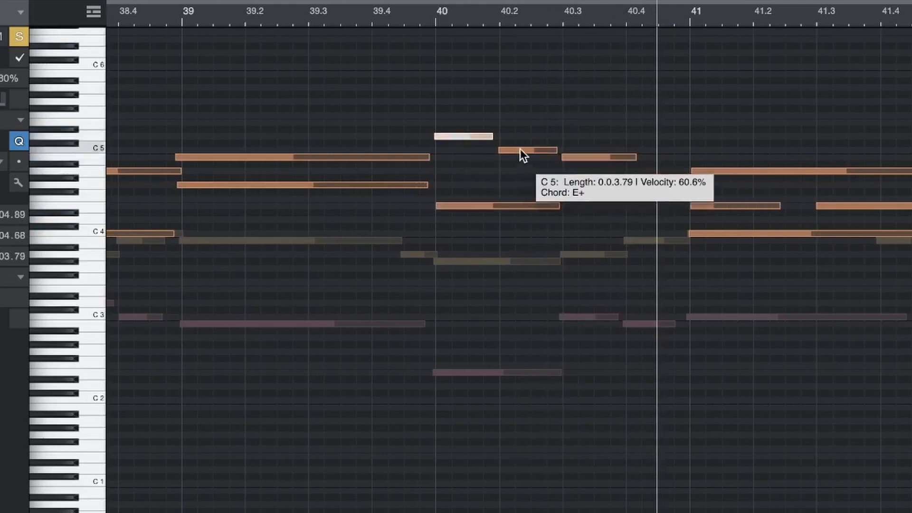
pyautogui.click(520, 150)
pyautogui.click(591, 156)
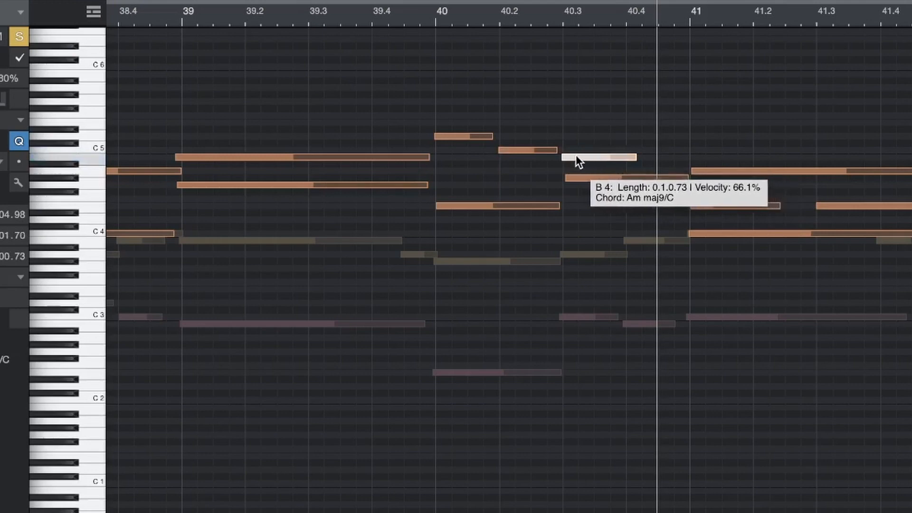
# Step: Shift the G#4 note at beat 3 of bar 40 slightly earlier, and replay from just before beat 3 to about beat 4
pyautogui.click(577, 178)
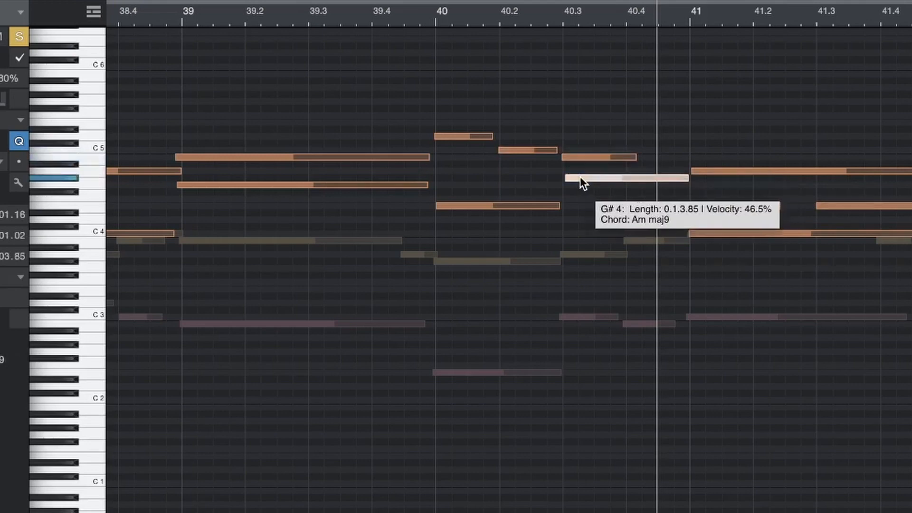
pyautogui.moveTo(593, 176); pyautogui.dragTo(589, 176)
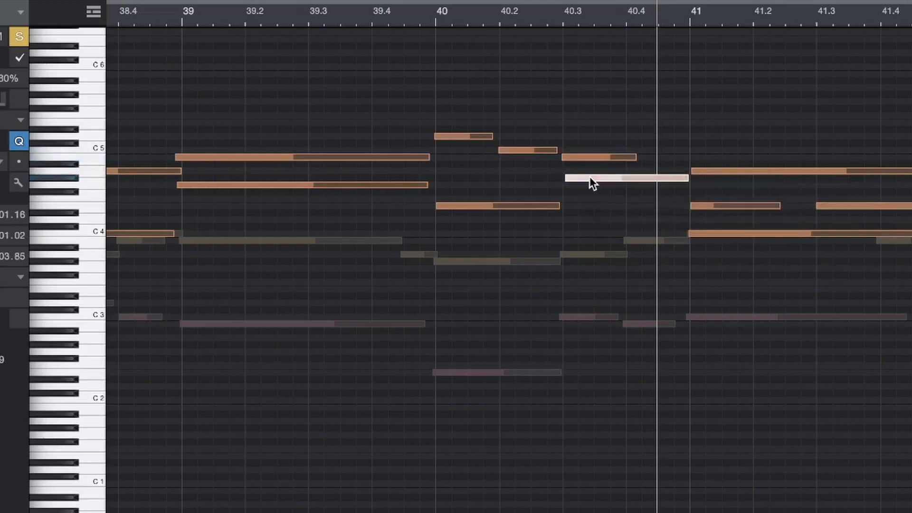
pyautogui.click(551, 19)
pyautogui.moveTo(550, 16); pyautogui.dragTo(550, 47)
pyautogui.hscroll(3, 548, 42)
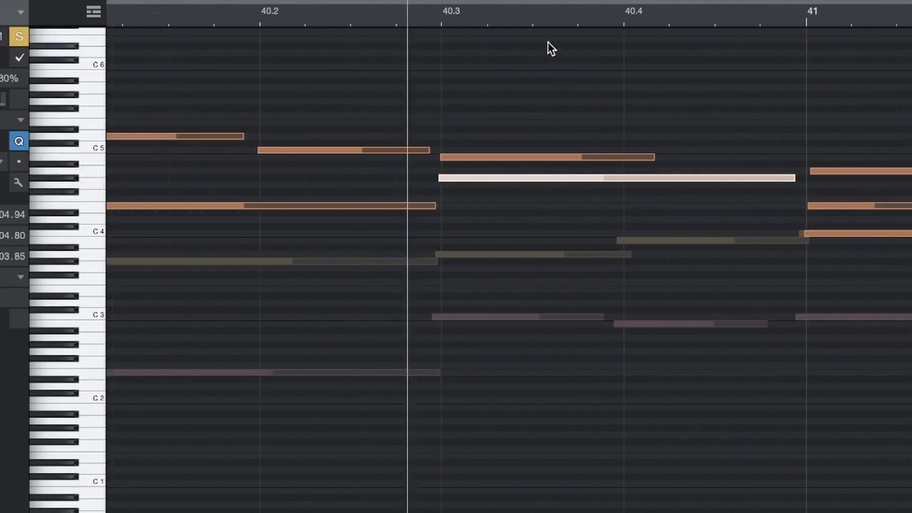
pyautogui.press('space')
pyautogui.hscroll(-5, 546, 42)
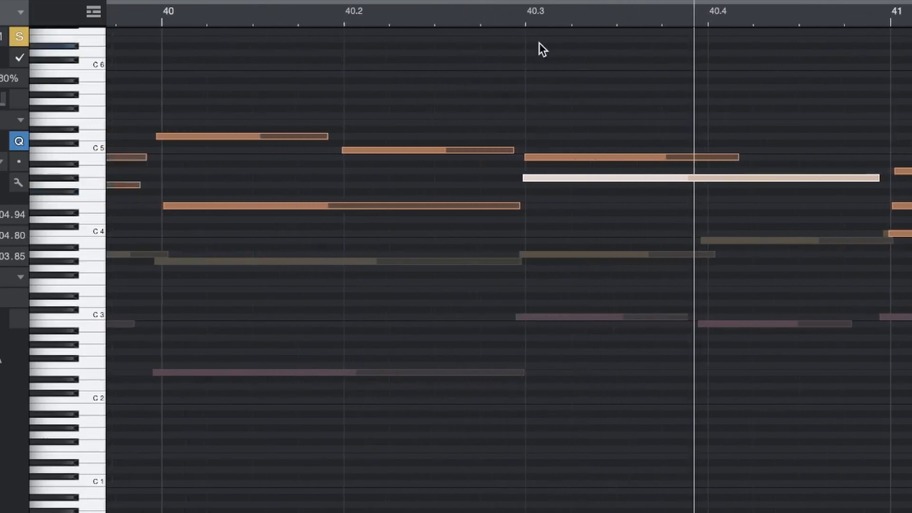
# Step: Replay bar 40 from just before its start to past beat 3, and examine the low Cello 3 note against the strings Hi notes there
pyautogui.click(243, 13)
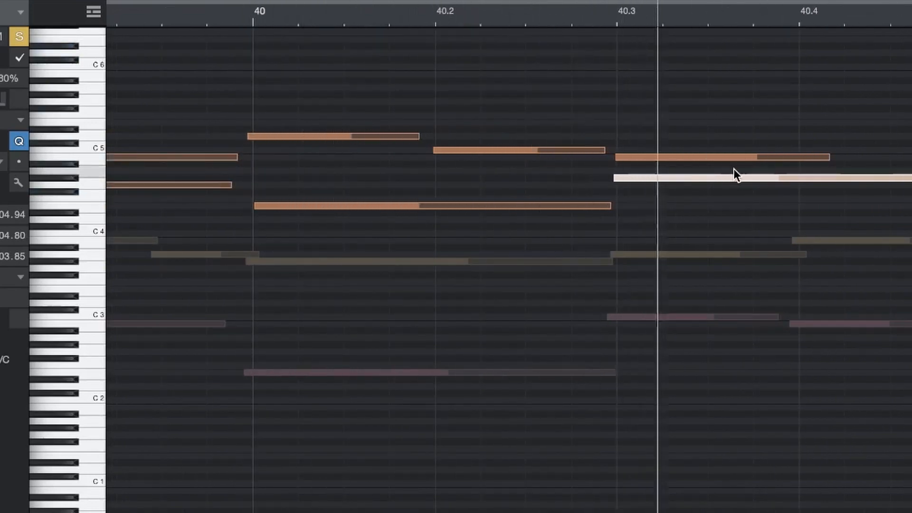
pyautogui.press('space')
pyautogui.hscroll(4, 734, 169)
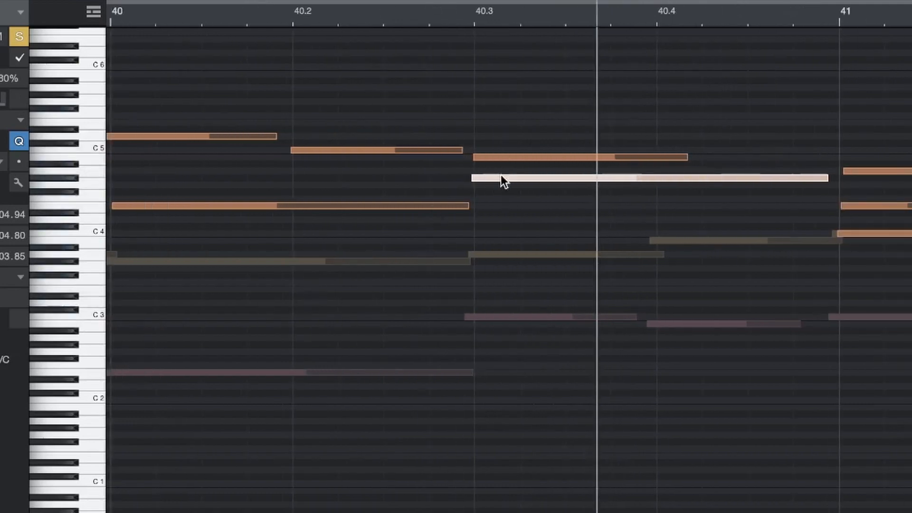
pyautogui.click(494, 314)
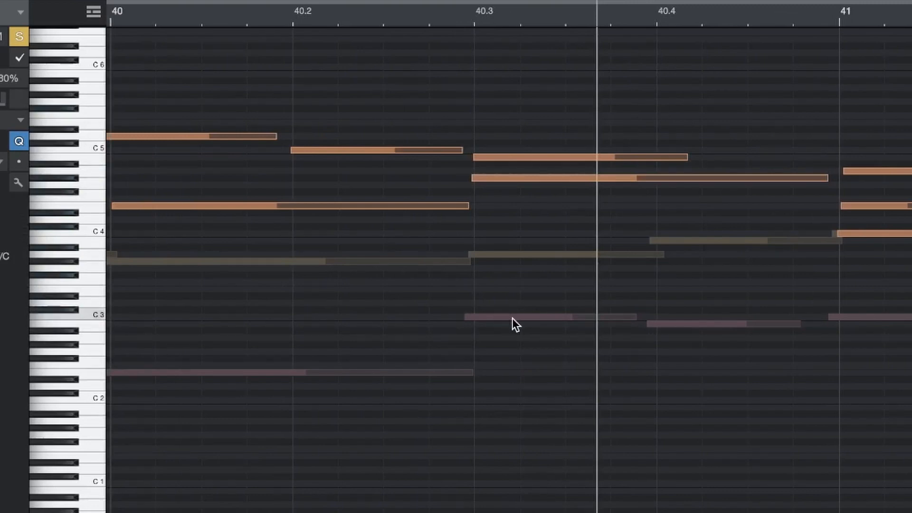
pyautogui.click(93, 11)
pyautogui.click(52, 7)
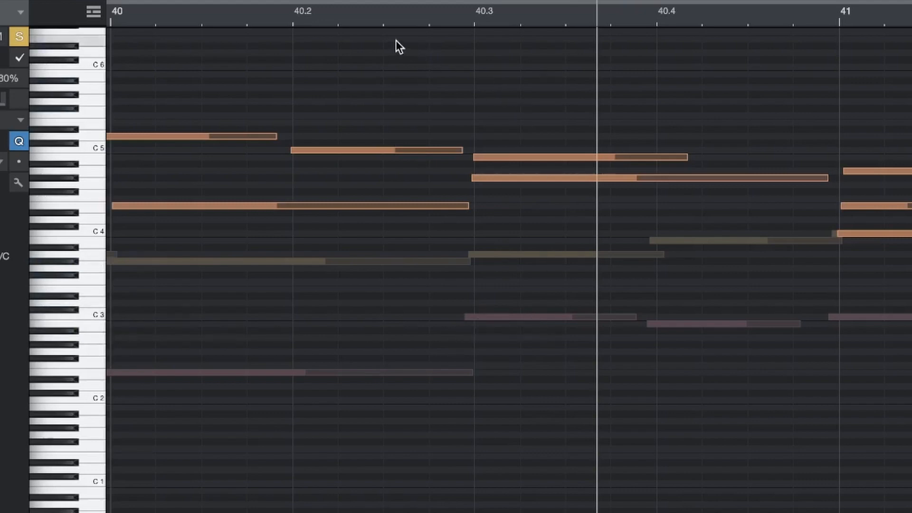
# Step: Replay bar 40 from just before its start to between beats 3 and 4
pyautogui.hscroll(-3, 396, 39)
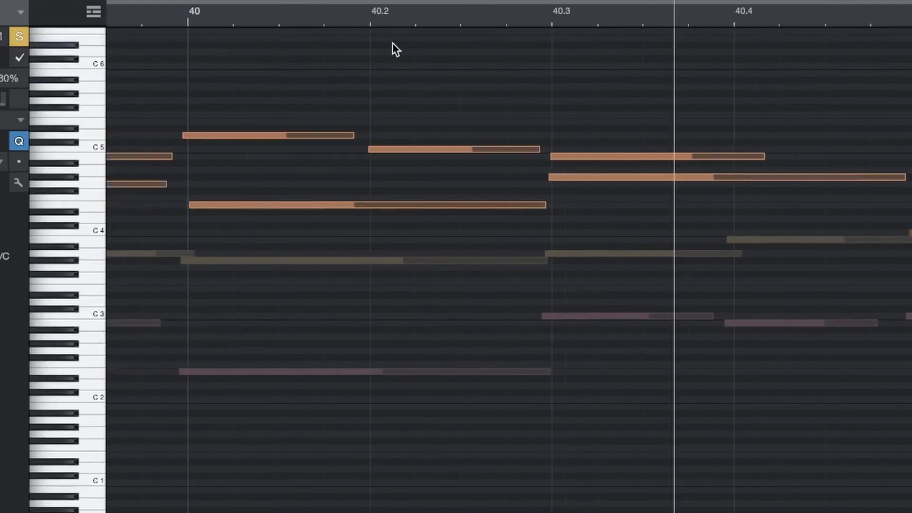
pyautogui.click(171, 10)
pyautogui.press('space')
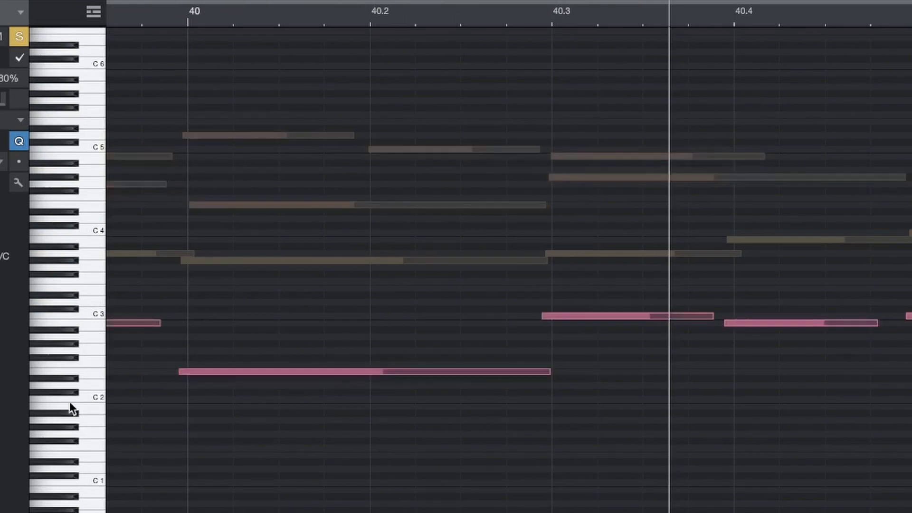
# Step: Try lowering the Cello 3 note at beat 3 of bar 40 to B2, and replay from just before bar 40
pyautogui.click(599, 316)
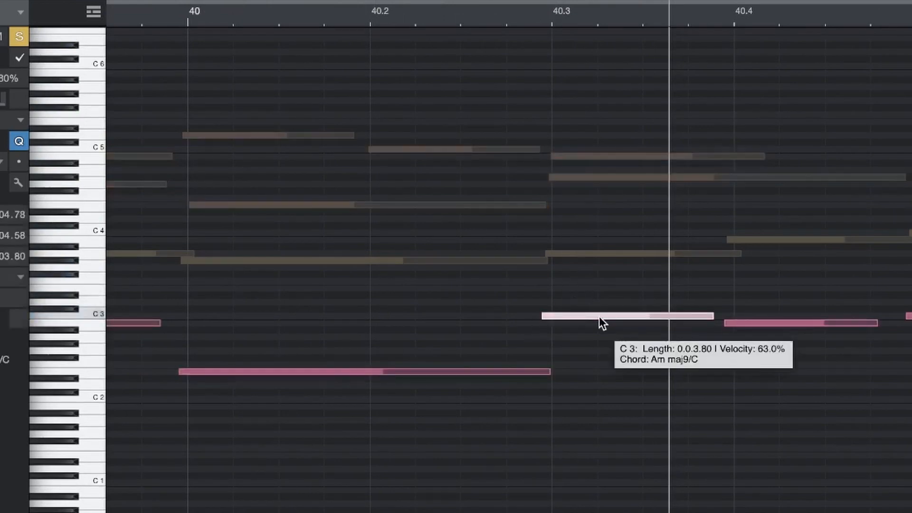
pyautogui.moveTo(599, 317); pyautogui.dragTo(600, 322)
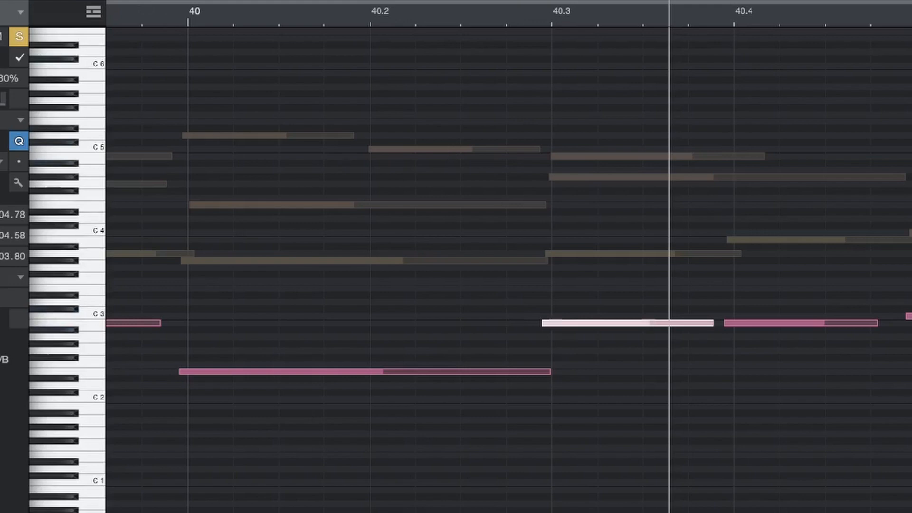
pyautogui.click(169, 20)
pyautogui.press('space')
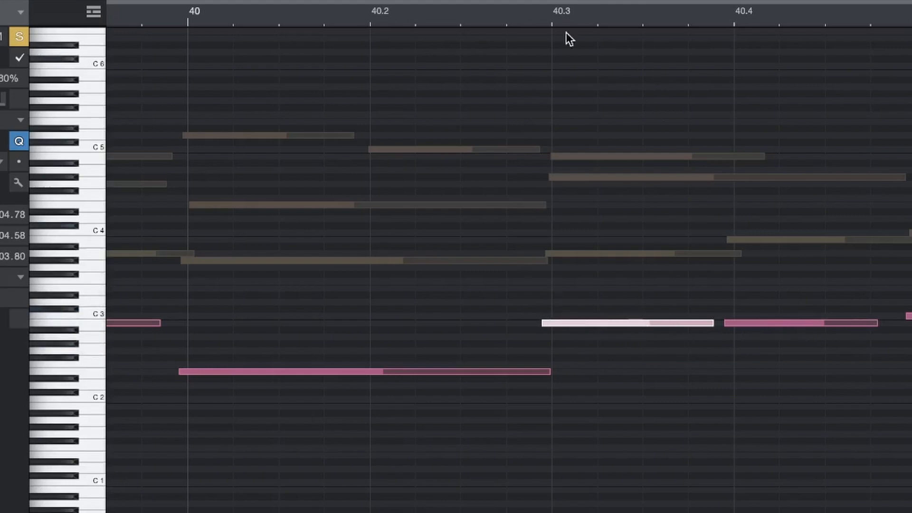
# Step: Inspect the middle part's A3 and B3 notes at beats 3 and 4 of bar 40, and play from just before bar 40 into bar 41
pyautogui.click(159, 14)
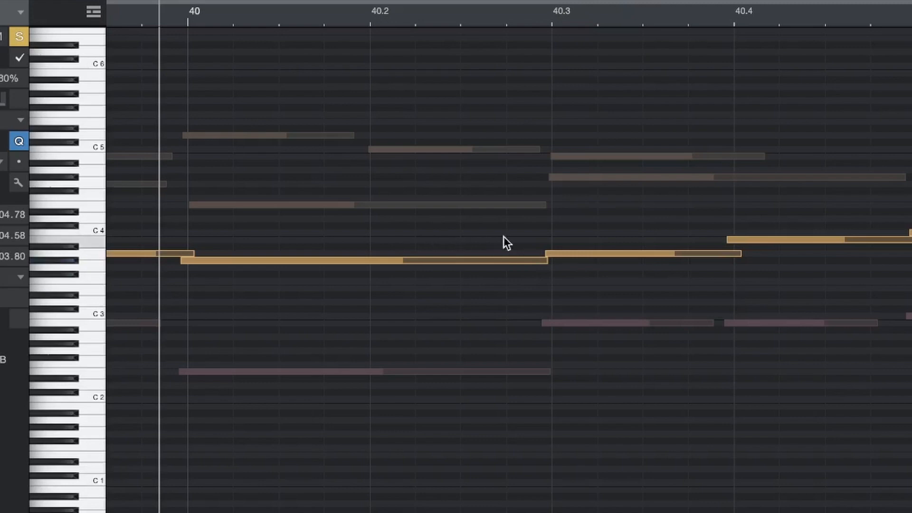
pyautogui.click(612, 255)
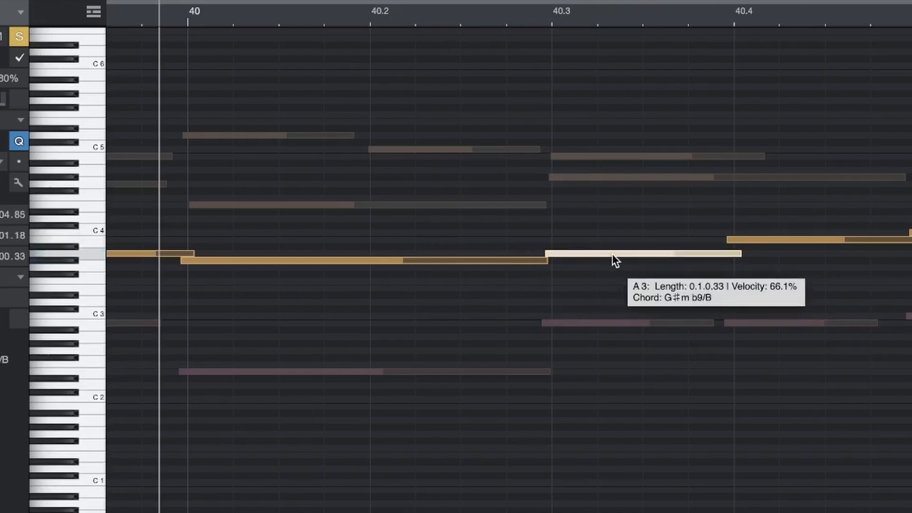
pyautogui.click(758, 241)
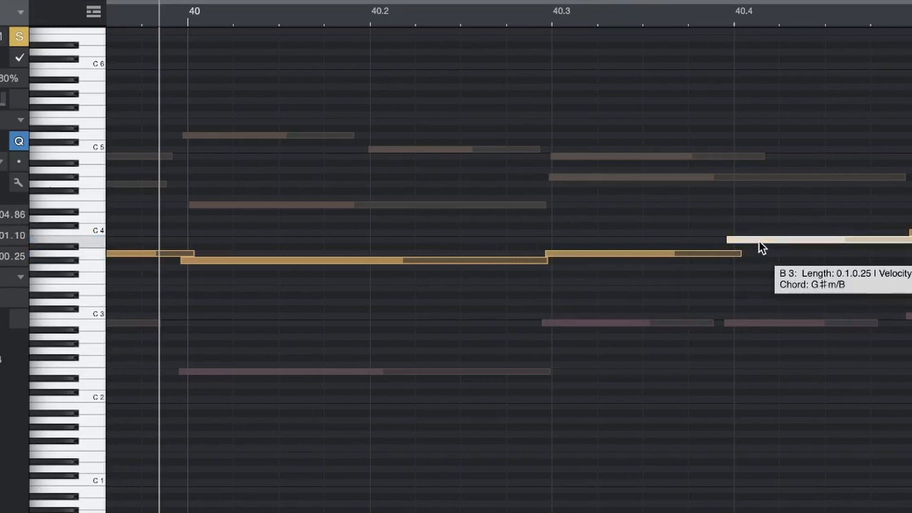
pyautogui.click(170, 14)
pyautogui.press('space')
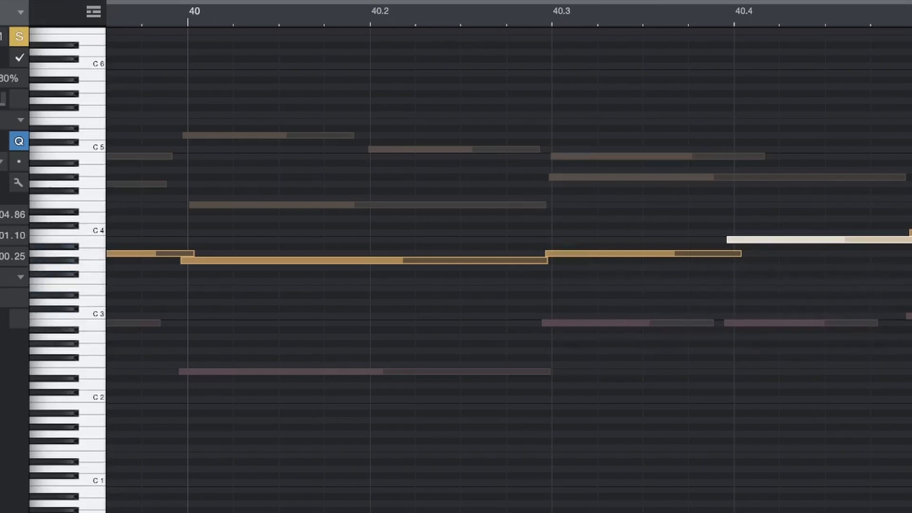
pyautogui.click(175, 12)
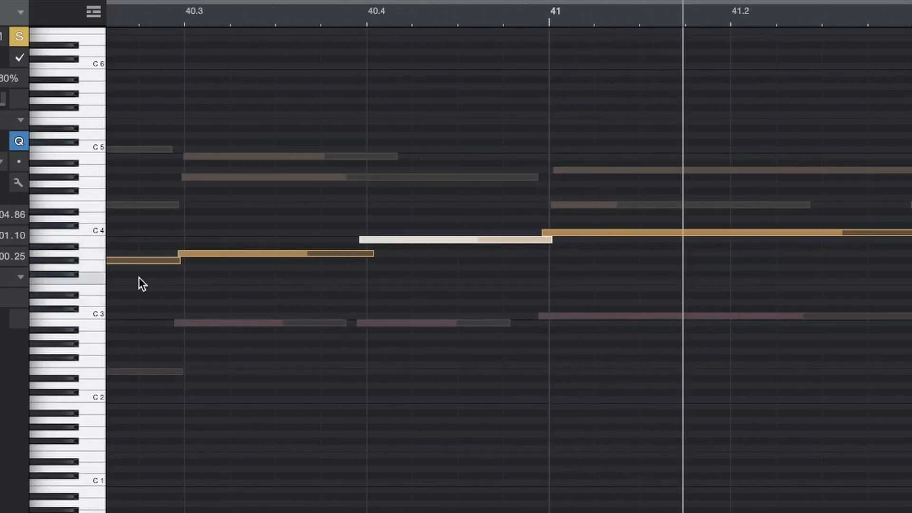
# Step: Play from just before bar 40 into bar 41 with the Cello 3 notes in focus
pyautogui.hscroll(-5, 333, 332)
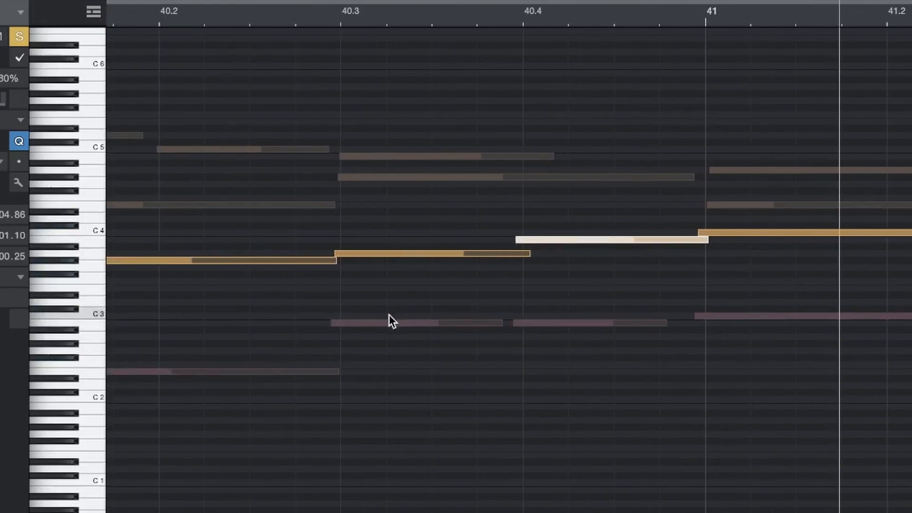
pyautogui.hscroll(-8, 354, 314)
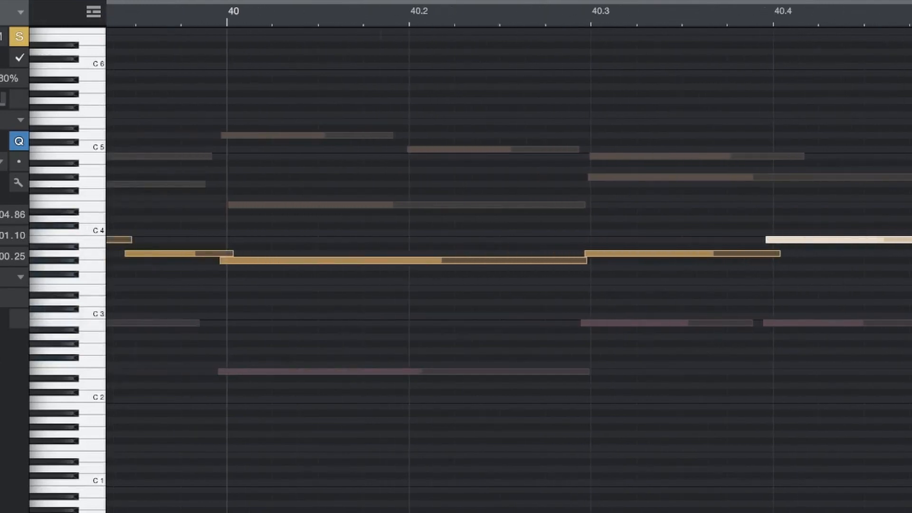
pyautogui.click(200, 20)
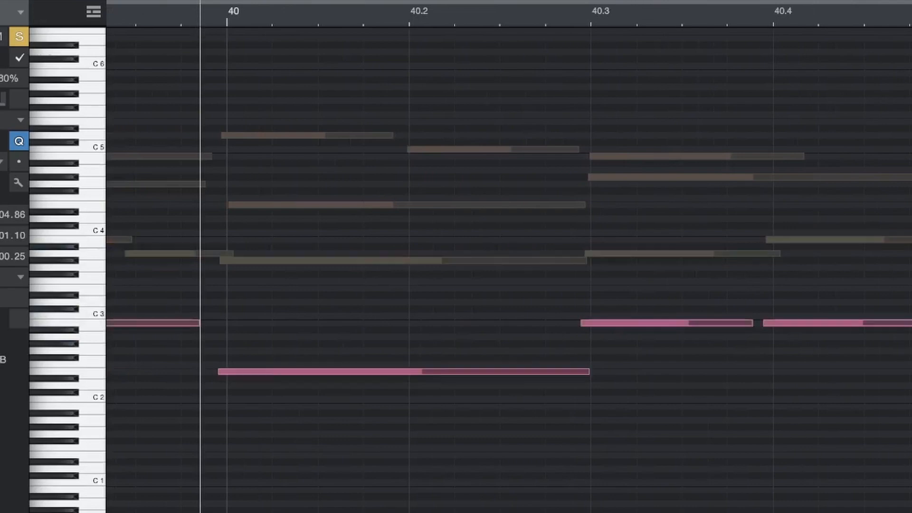
pyautogui.press('space')
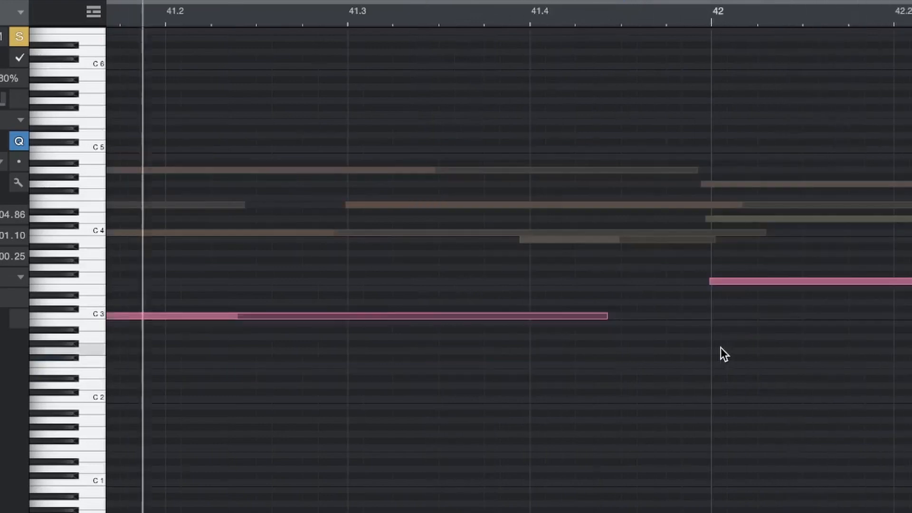
pyautogui.press('space')
# Step: Lower the Cello 3 note at beat 3 of bar 40 to A2, start it on the beat, and audition the notes that follow
pyautogui.hscroll(-12, 629, 339)
pyautogui.hscroll(-4, 617, 342)
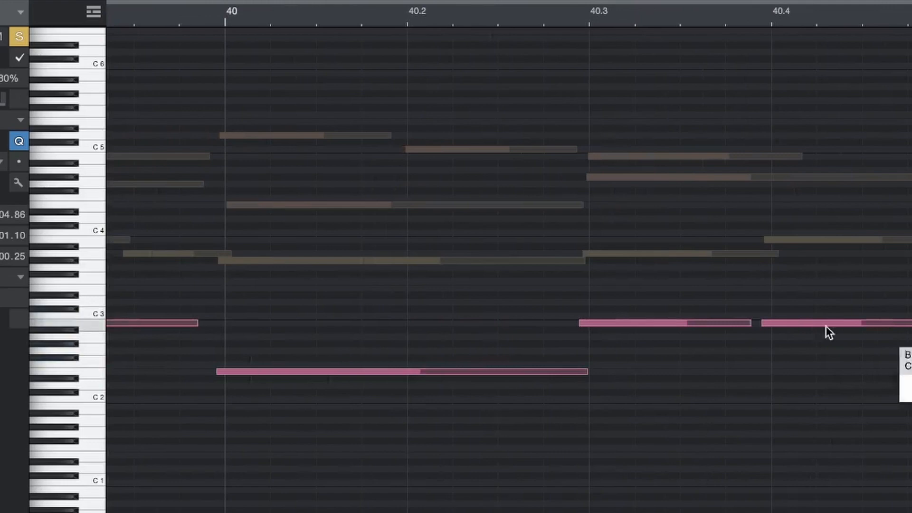
pyautogui.click(626, 324)
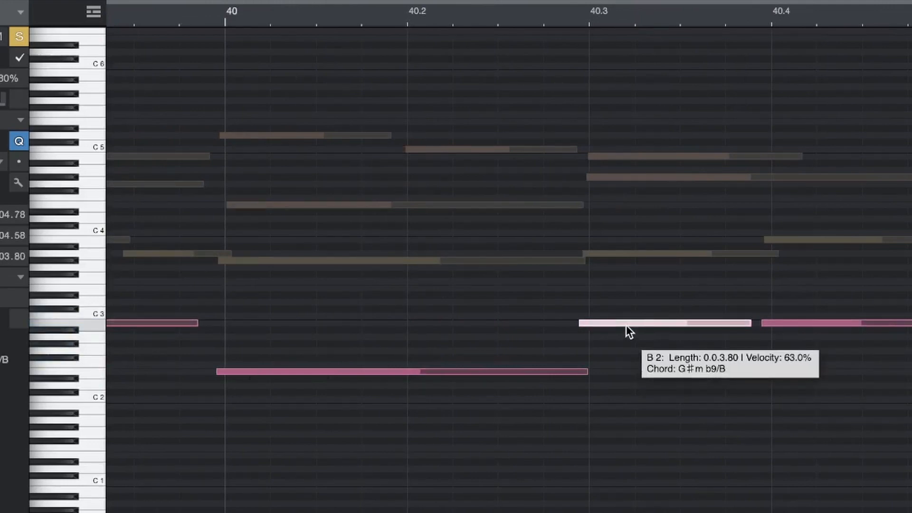
pyautogui.moveTo(627, 325); pyautogui.dragTo(629, 335)
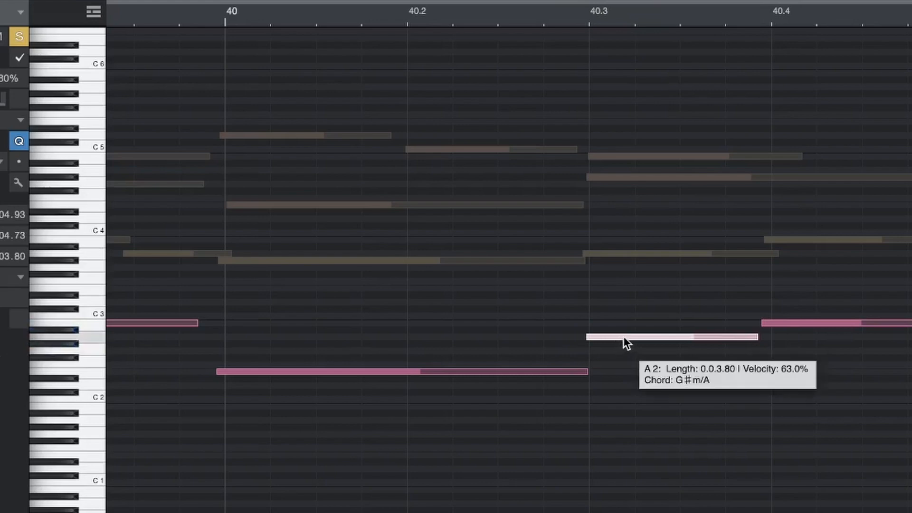
pyautogui.click(800, 322)
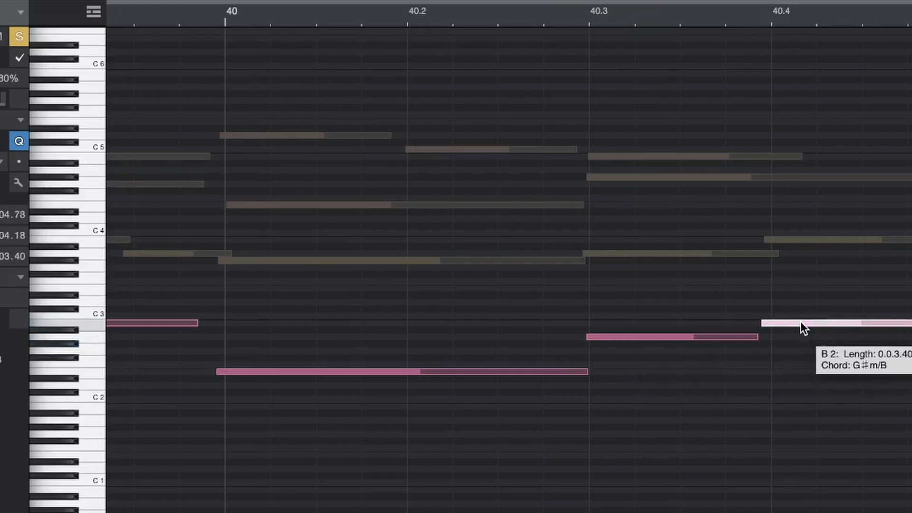
pyautogui.click(911, 316)
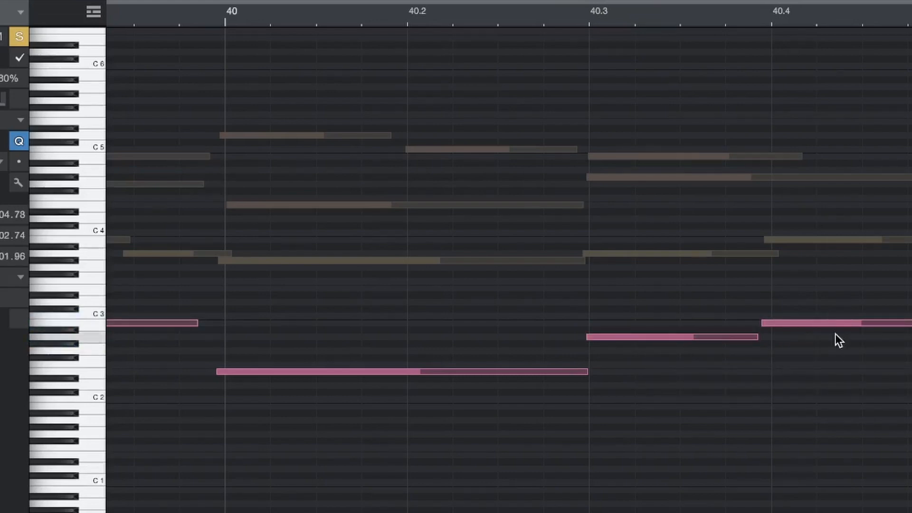
# Step: Replay bar 40 into bar 41 from just before bar 40 to check the rising Cello 3 line from beat 3
pyautogui.hscroll(-2, 464, 322)
pyautogui.click(242, 16)
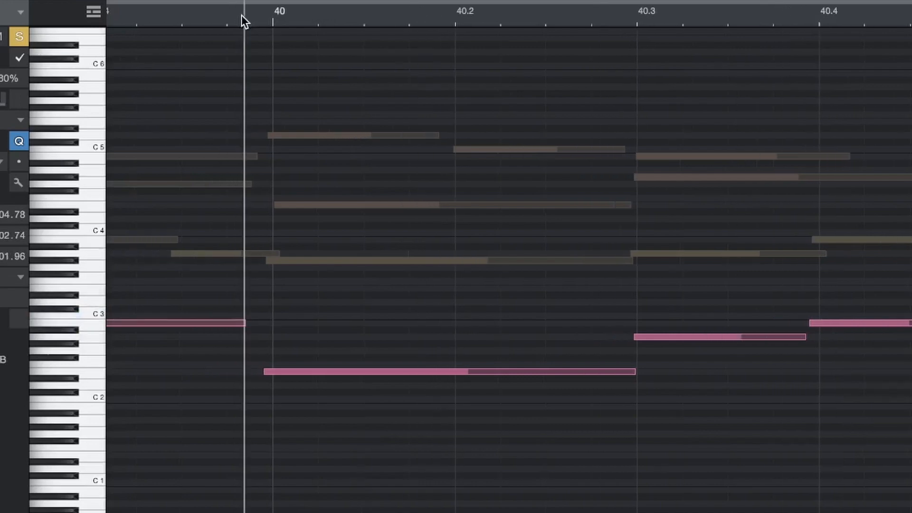
pyautogui.press('space')
pyautogui.hscroll(5, 230, 142)
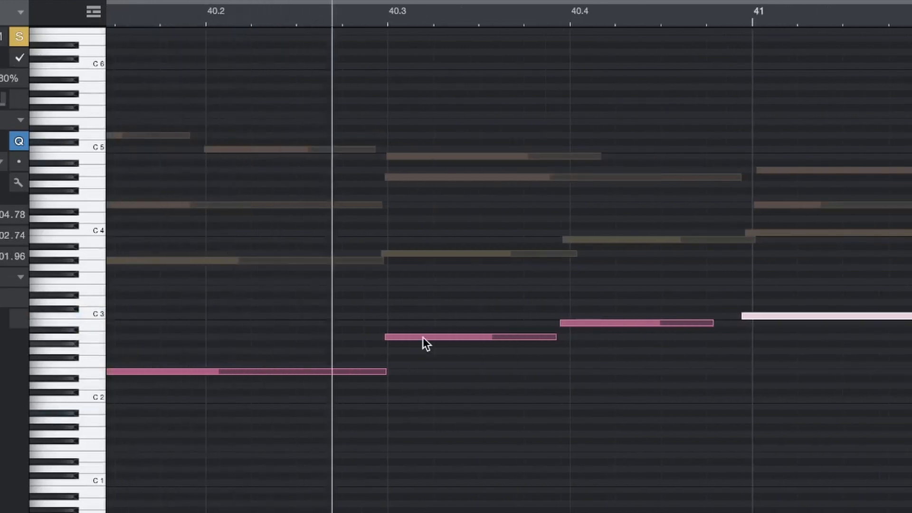
pyautogui.moveTo(426, 337)
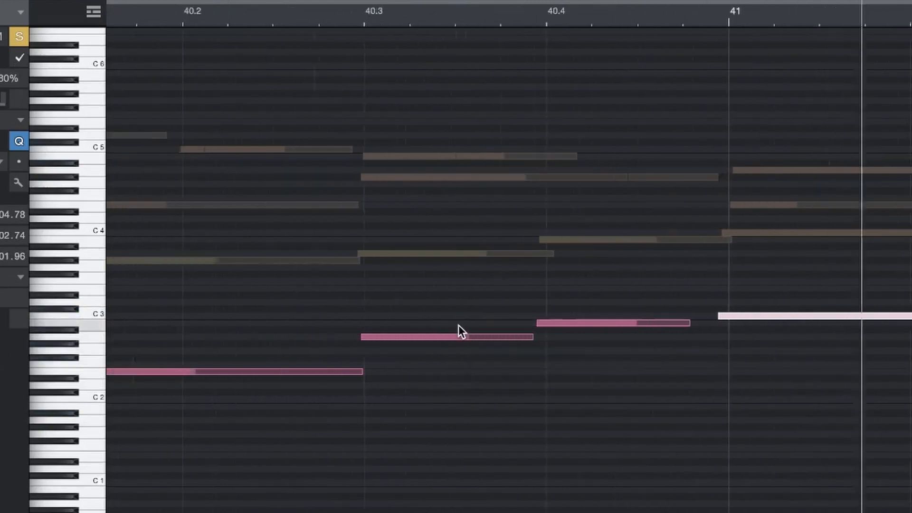
pyautogui.hscroll(-5, 459, 326)
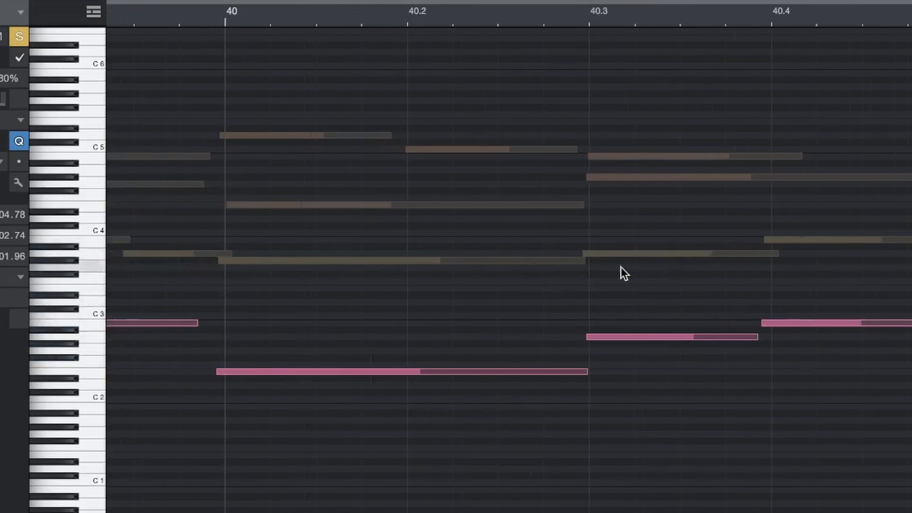
pyautogui.click(185, 11)
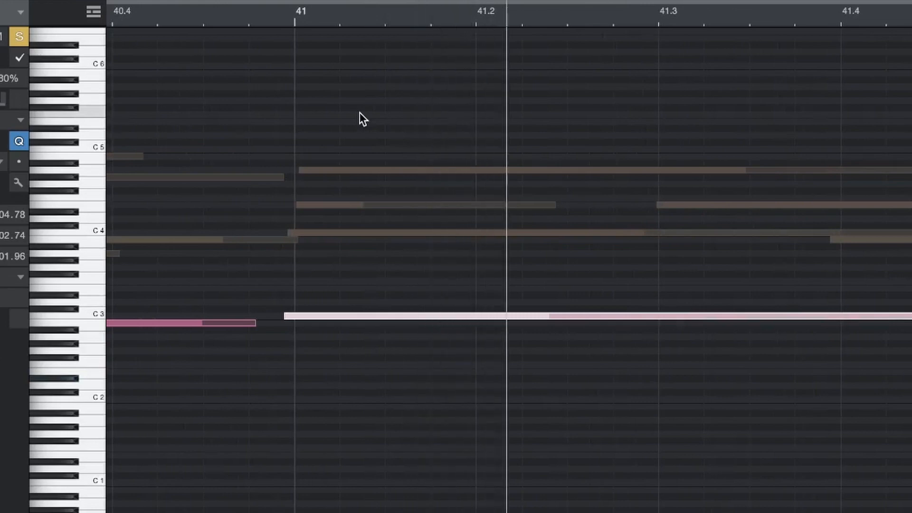
# Step: Shift the strings Hi notes A4, E4 and C4 that open bar 41 slightly earlier
pyautogui.click(318, 174)
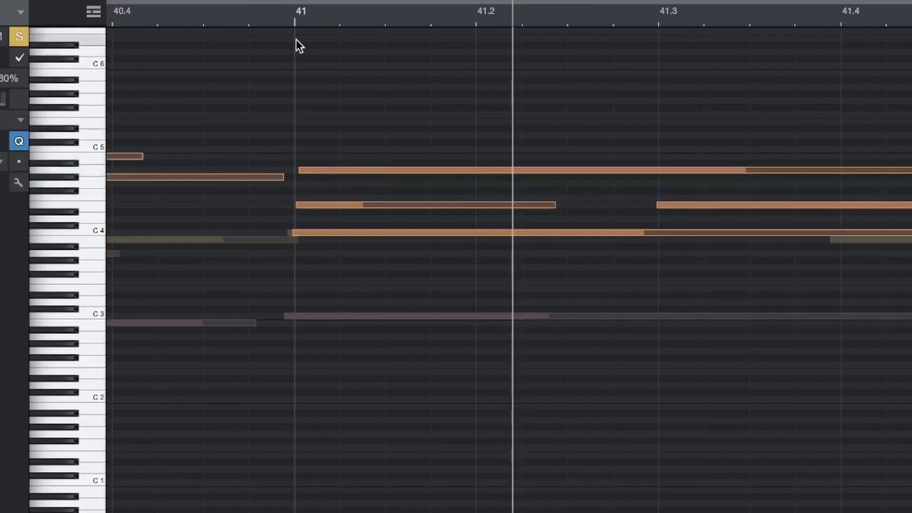
pyautogui.scroll(3, 337, 26)
pyautogui.hscroll(-7, 348, 64)
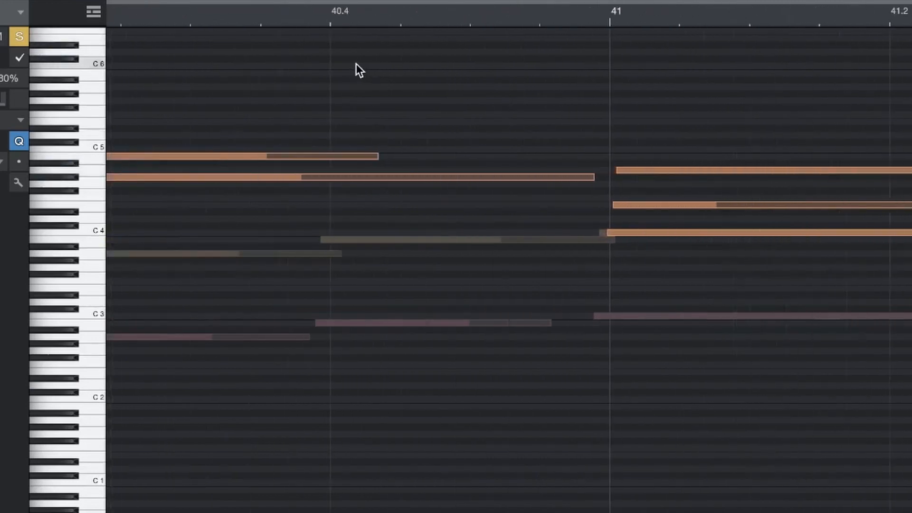
pyautogui.moveTo(688, 170); pyautogui.dragTo(678, 170)
pyautogui.click(660, 206)
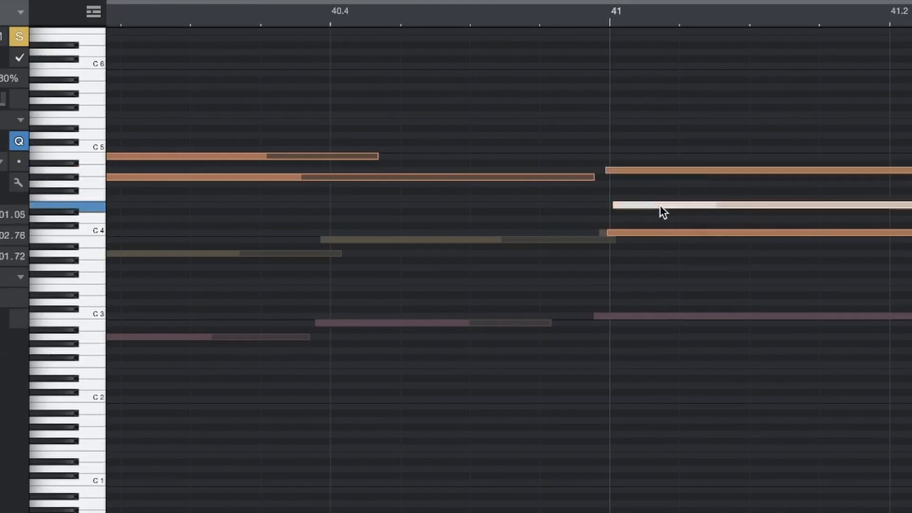
pyautogui.moveTo(660, 205); pyautogui.dragTo(629, 232)
pyautogui.click(632, 232)
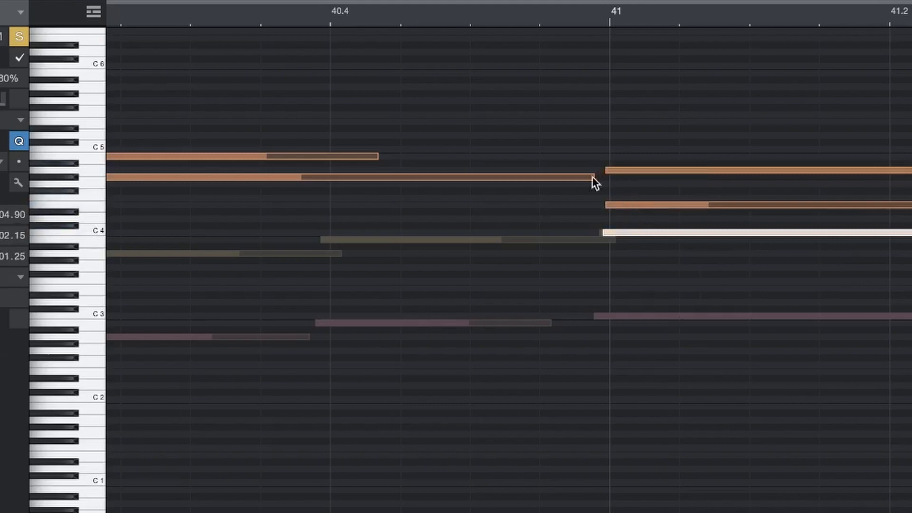
# Step: Play the strings from just before bar 41 to past the start of bar 42
pyautogui.moveTo(626, 171)
pyautogui.click(243, 14)
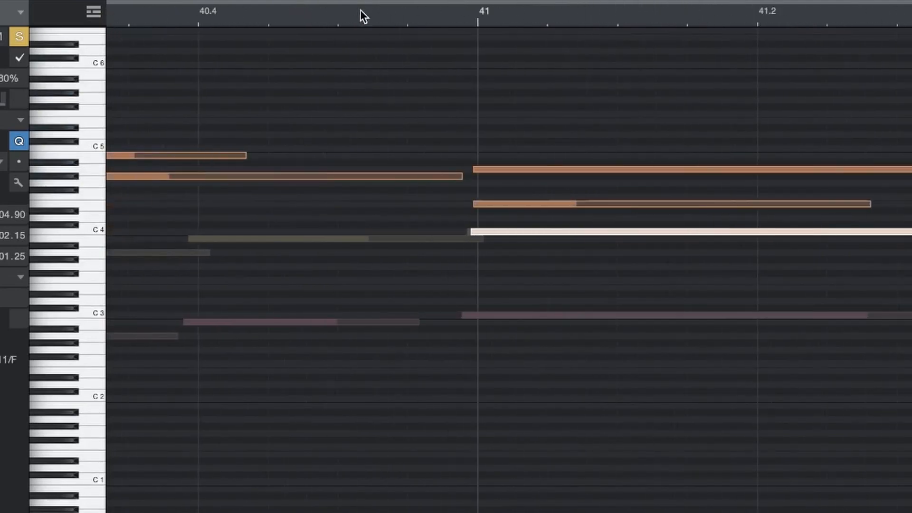
pyautogui.click(426, 21)
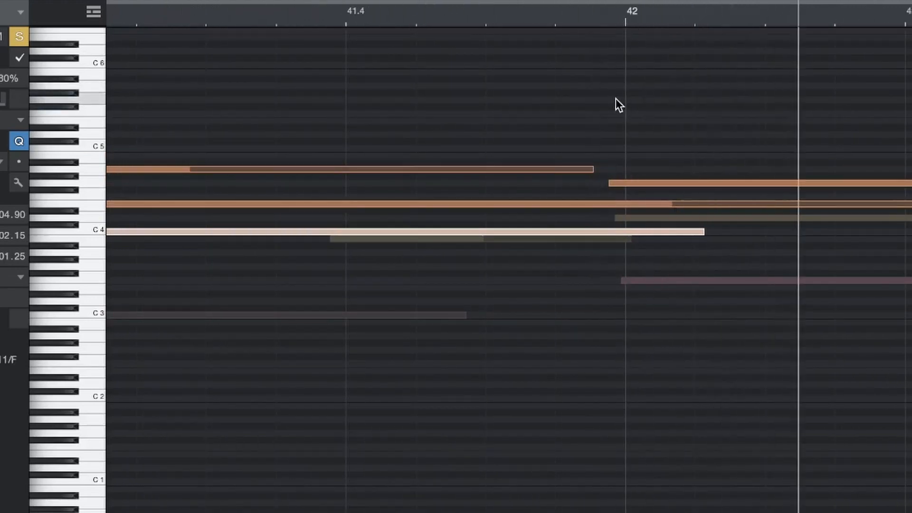
pyautogui.press('space')
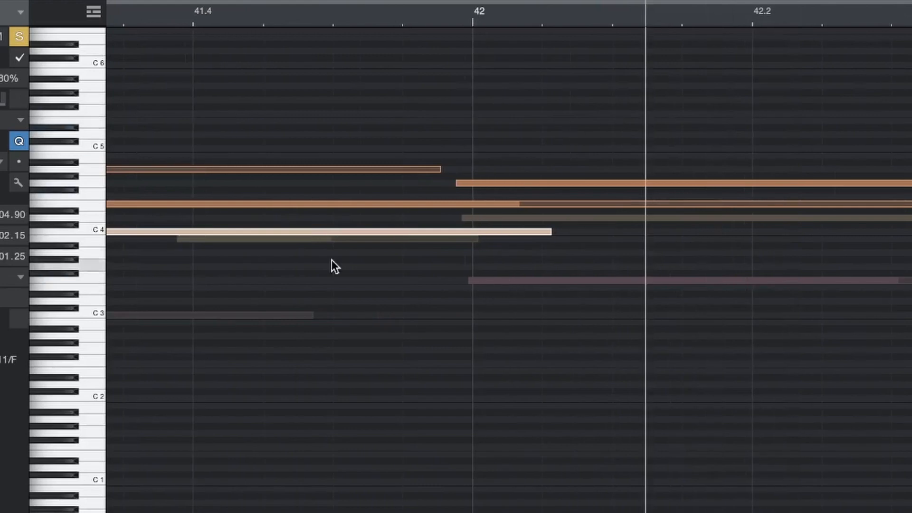
# Step: Inspect the strings Hi G4 note opening bar 42 and the E4 and C4 notes held over from bar 41
pyautogui.click(492, 184)
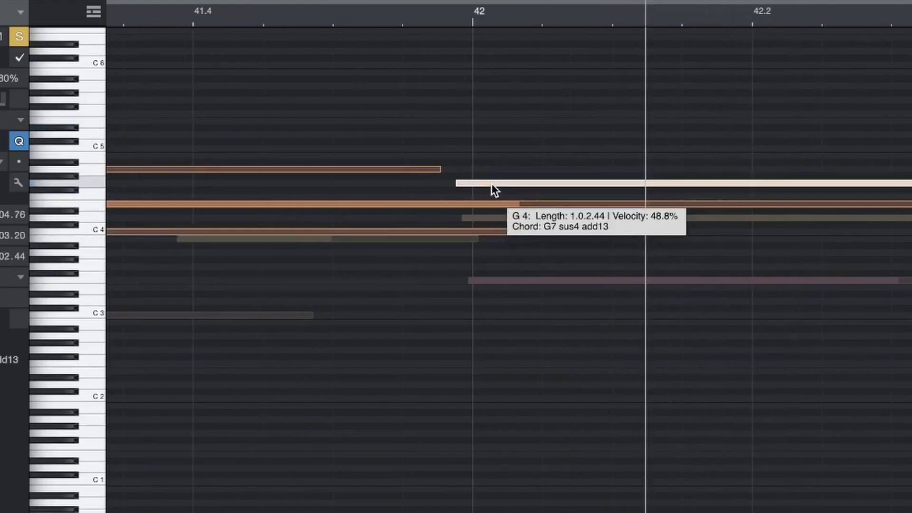
pyautogui.click(500, 203)
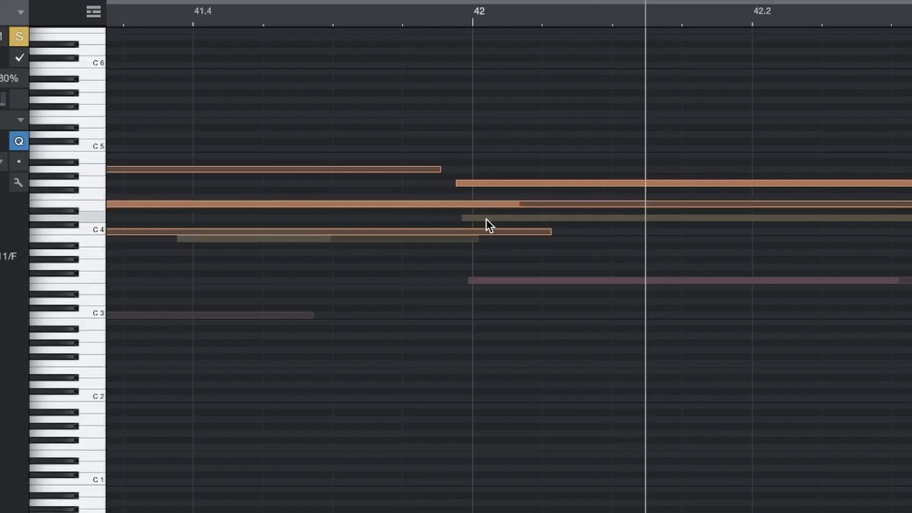
pyautogui.moveTo(466, 204)
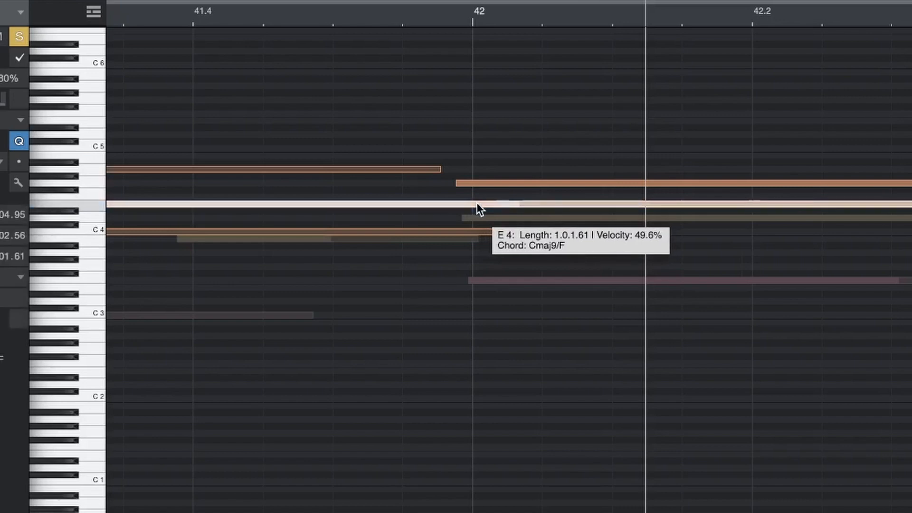
pyautogui.click(484, 230)
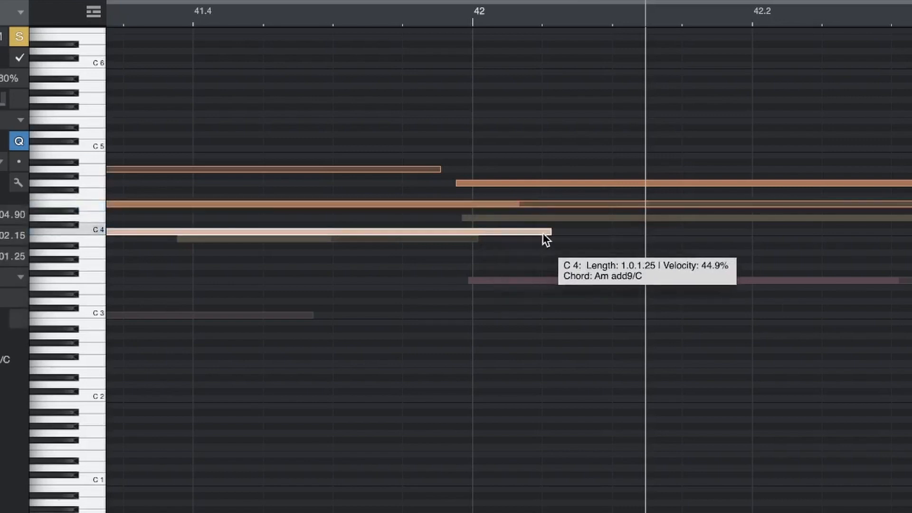
# Step: Shift the strings Hi G4 note opening bar 42 slightly later, aligning its start with the faint D4 note of the other strings part
pyautogui.moveTo(551, 232); pyautogui.dragTo(550, 233)
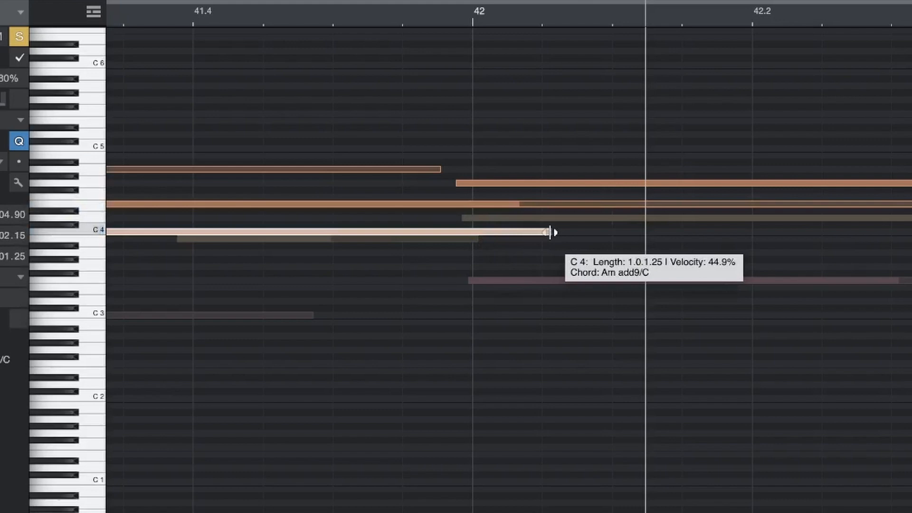
pyautogui.click(514, 280)
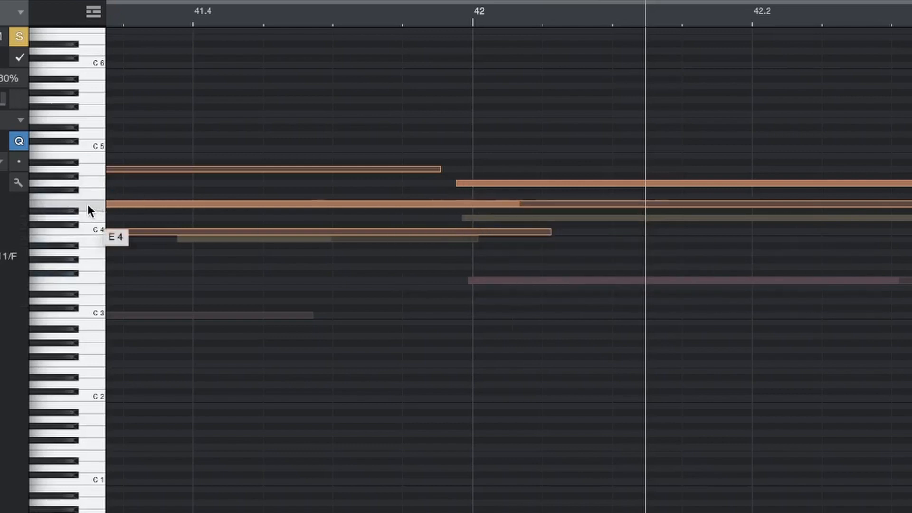
pyautogui.click(488, 183)
pyautogui.moveTo(487, 182); pyautogui.dragTo(495, 182)
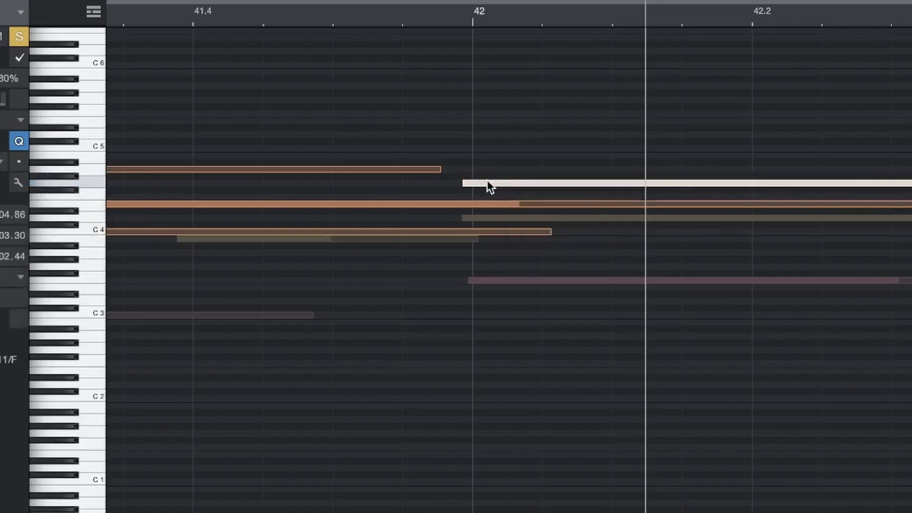
# Step: Play the strings from beat 2 of bar 41 into bar 42 to check the moved G4 note
pyautogui.hscroll(-10, 190, 34)
pyautogui.click(193, 15)
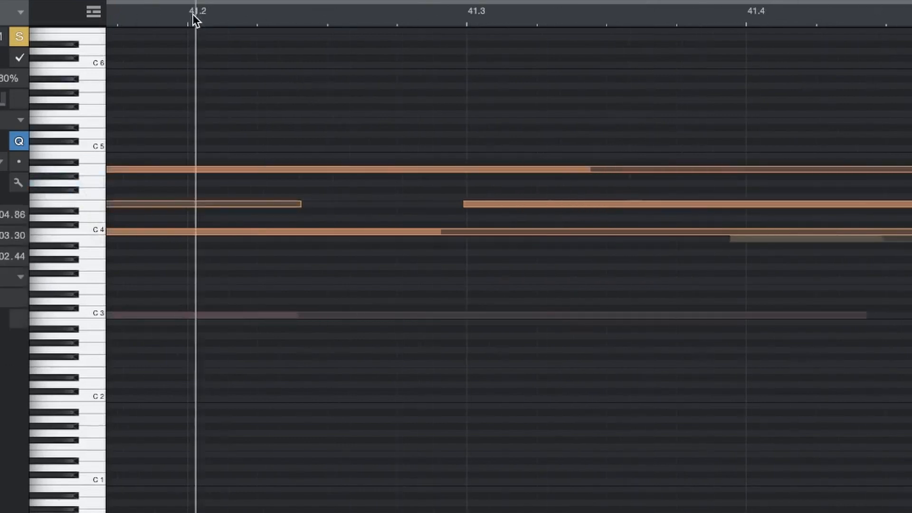
pyautogui.press('space')
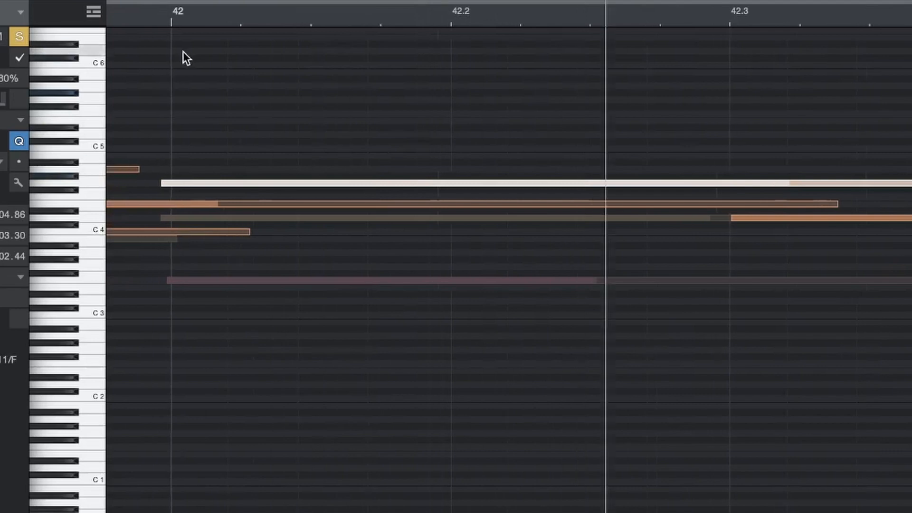
# Step: Replay the strings from just before bar 41 through the end of bar 42
pyautogui.hscroll(-15, 182, 53)
pyautogui.hscroll(-2, 168, 40)
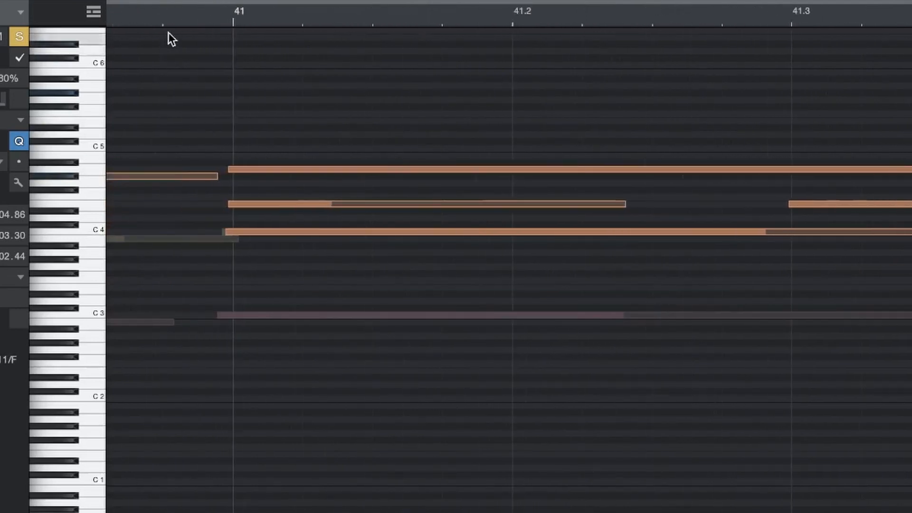
pyautogui.click(203, 18)
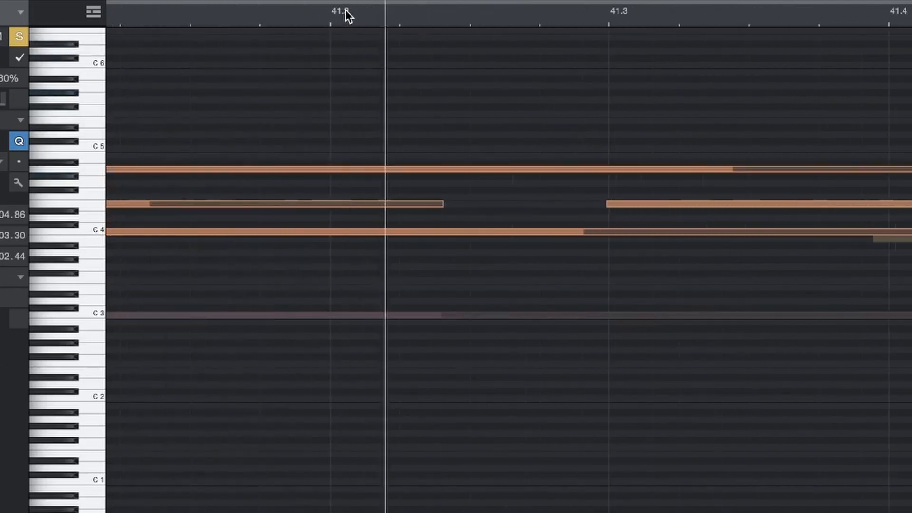
pyautogui.moveTo(347, 11); pyautogui.dragTo(356, 1)
pyautogui.hscroll(5, 375, 56)
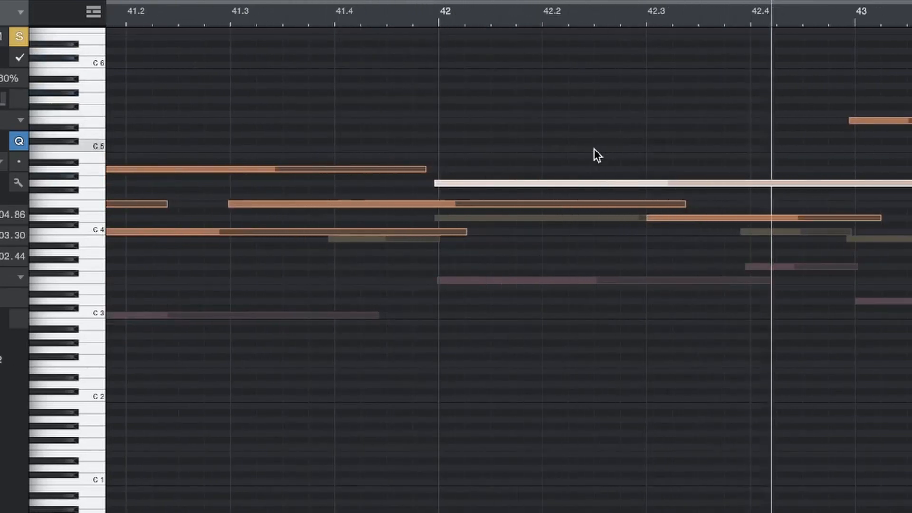
# Step: Lower the strings Hi D4 note on beat 3 of bar 42 to C4 and shorten its end to about bar 43
pyautogui.click(541, 219)
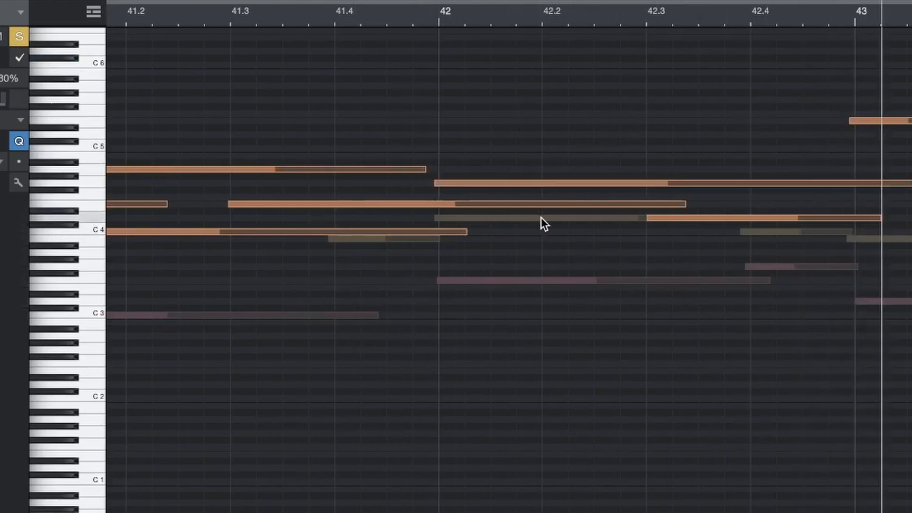
pyautogui.click(696, 219)
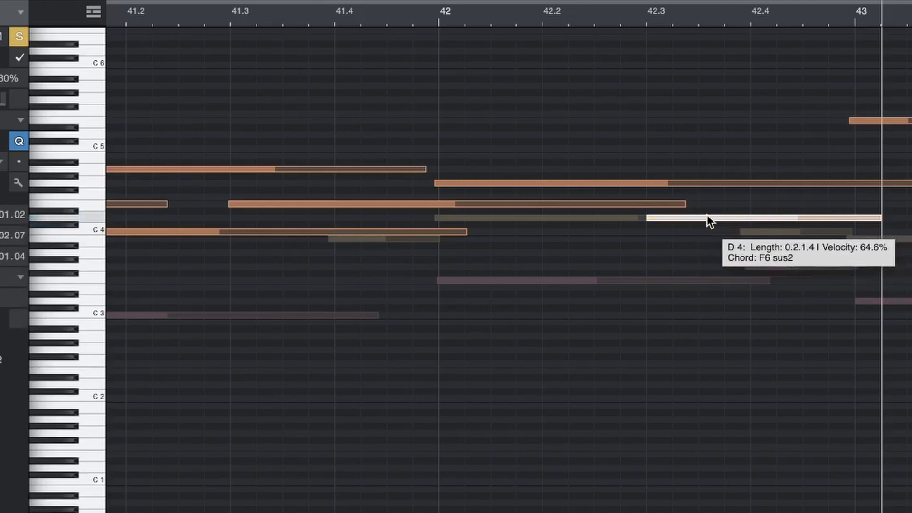
pyautogui.moveTo(706, 217); pyautogui.dragTo(712, 232)
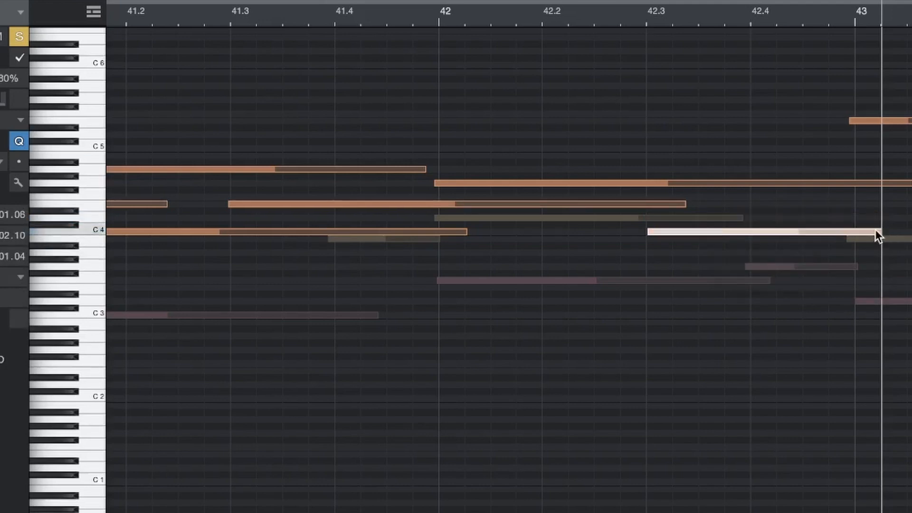
pyautogui.moveTo(877, 232); pyautogui.dragTo(851, 233)
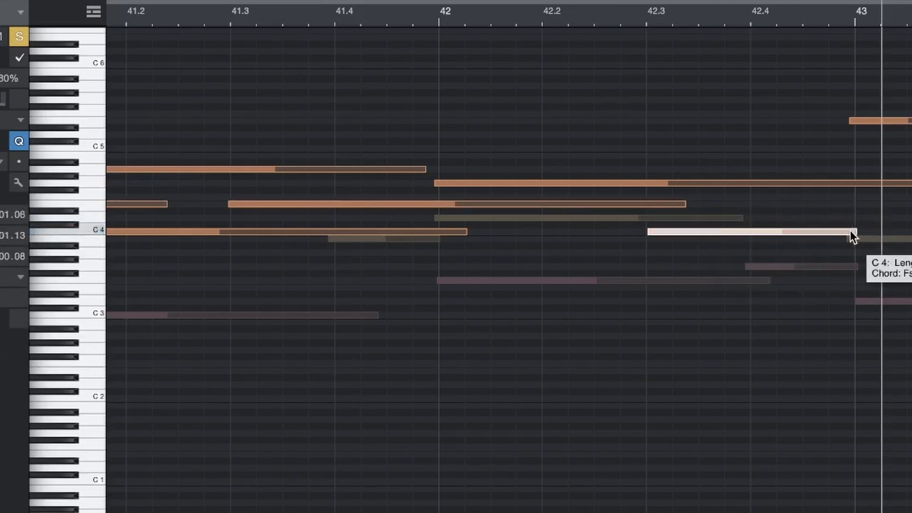
# Step: Play from just after beat 4 of bar 41 into bar 43 to check the strings Hi C4 note
pyautogui.click(361, 13)
pyautogui.press('space')
pyautogui.hscroll(3, 619, 131)
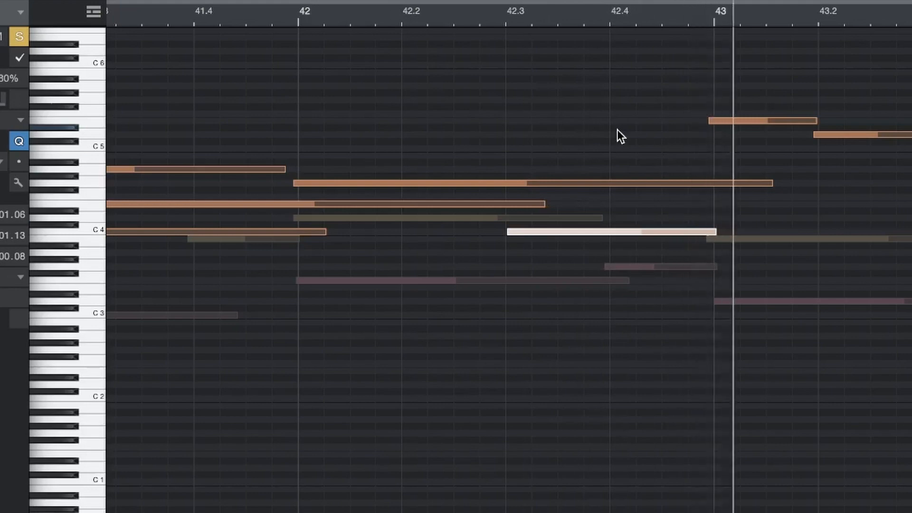
pyautogui.hscroll(3, 616, 129)
pyautogui.hscroll(6, 608, 154)
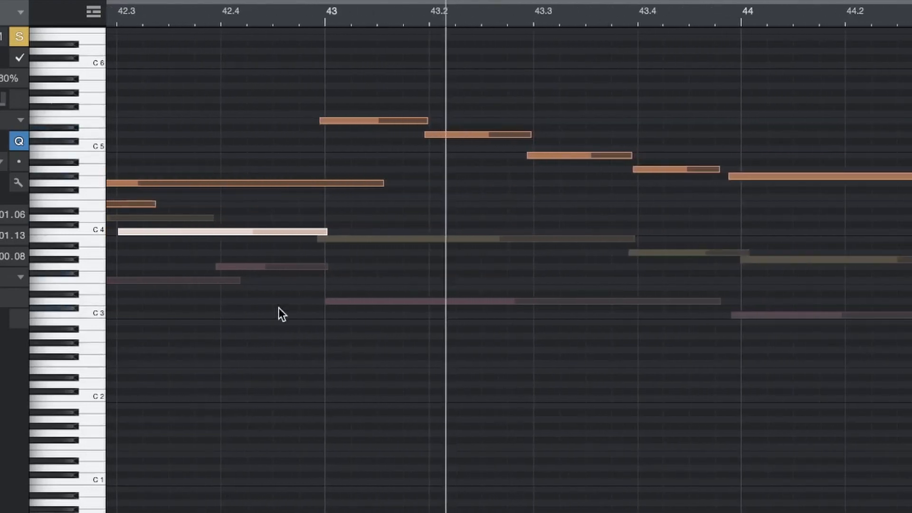
# Step: Inspect the strings Hi E5 note opening bar 43 and play the descending line from just before that bar
pyautogui.click(340, 120)
pyautogui.hscroll(-3, 340, 121)
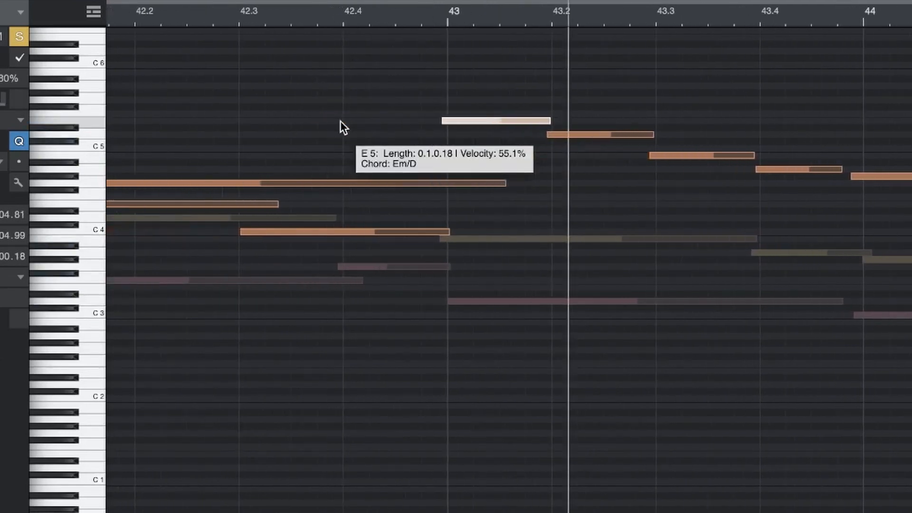
pyautogui.hscroll(2, 340, 121)
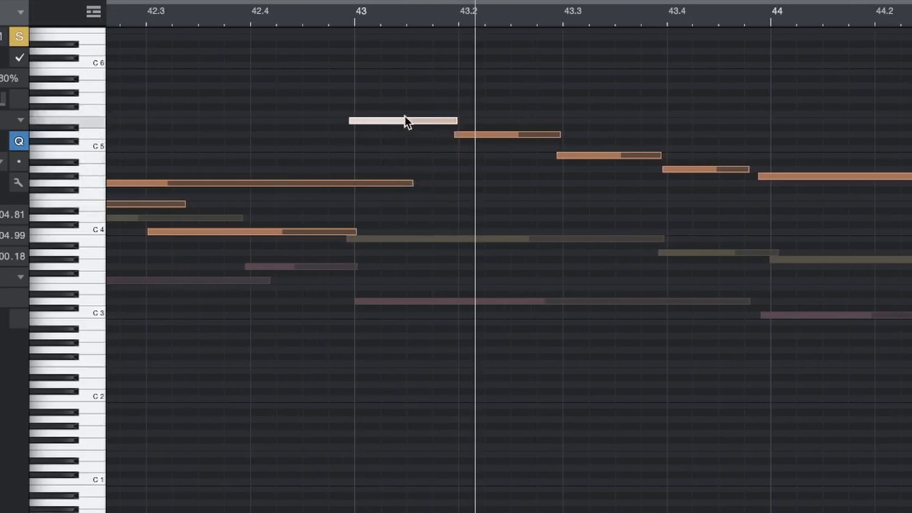
pyautogui.hscroll(-3, 265, 81)
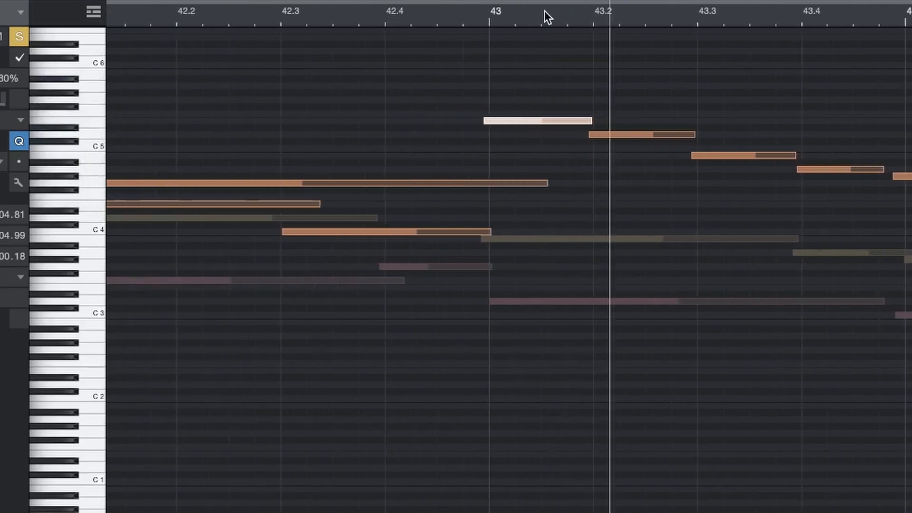
pyautogui.click(443, 15)
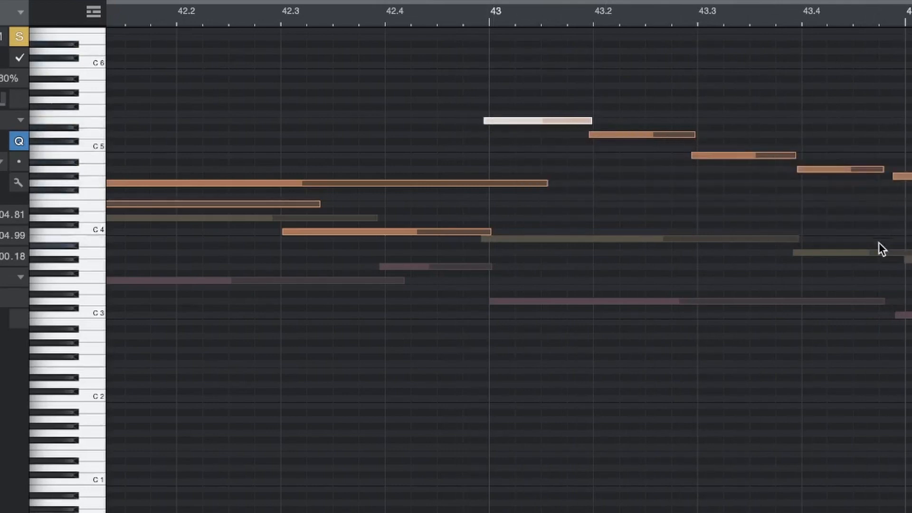
# Step: Review the arrangement during playback, following the Violins Tremelo and BBC Orch2 Ch1 string parts through to their endings
pyautogui.hscroll(-8, 385, 26)
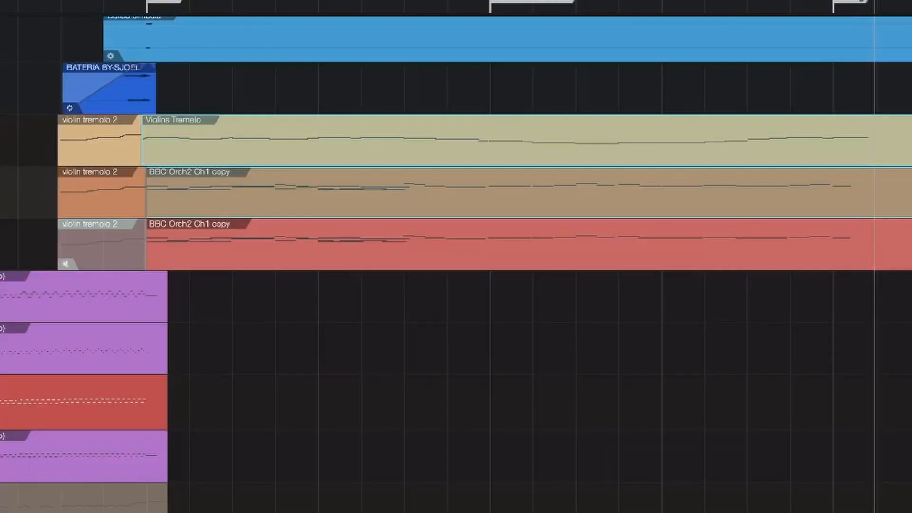
pyautogui.hscroll(4, 406, 321)
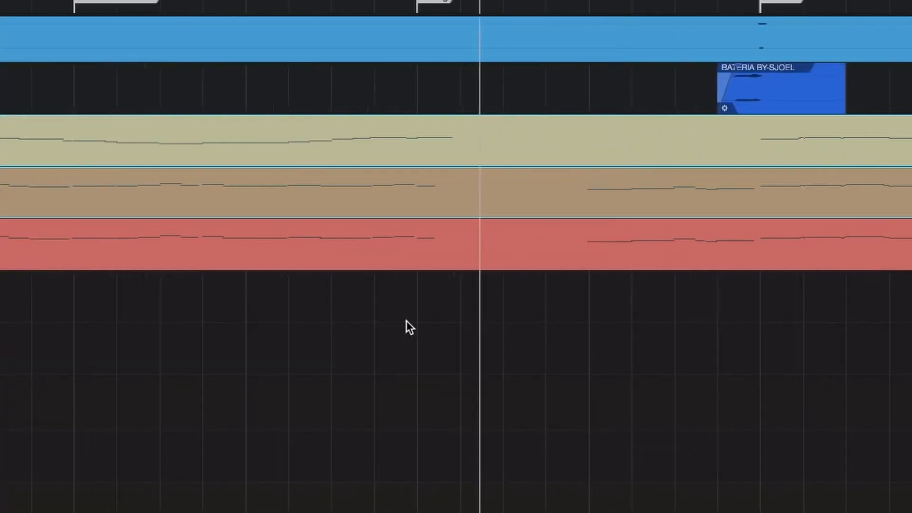
pyautogui.moveTo(407, 321); pyautogui.dragTo(430, 304)
pyautogui.scroll(-2, 455, 311)
pyautogui.scroll(-3, 455, 312)
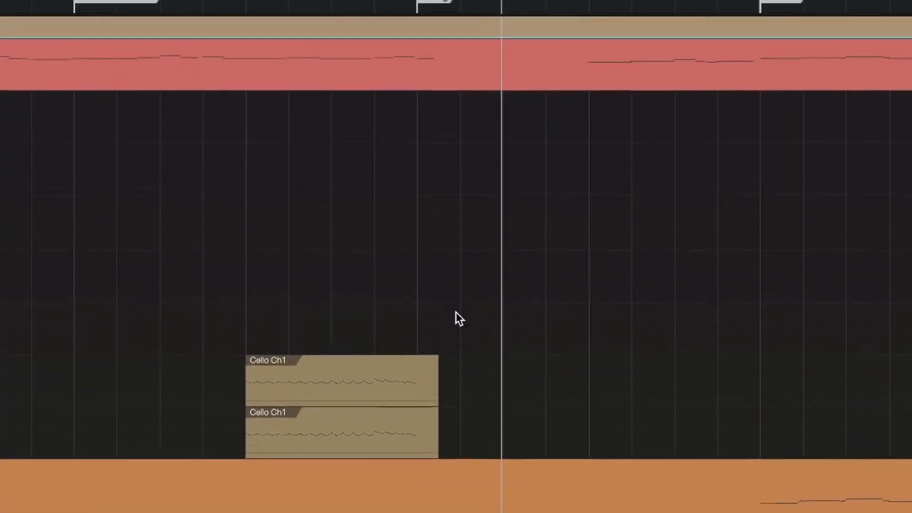
pyautogui.scroll(6, 456, 311)
pyautogui.hscroll(4, 456, 312)
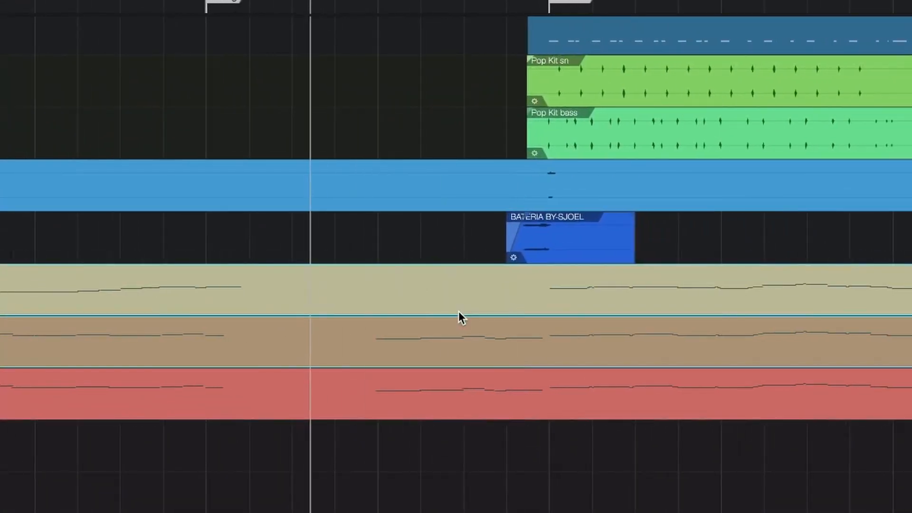
pyautogui.hscroll(4, 458, 312)
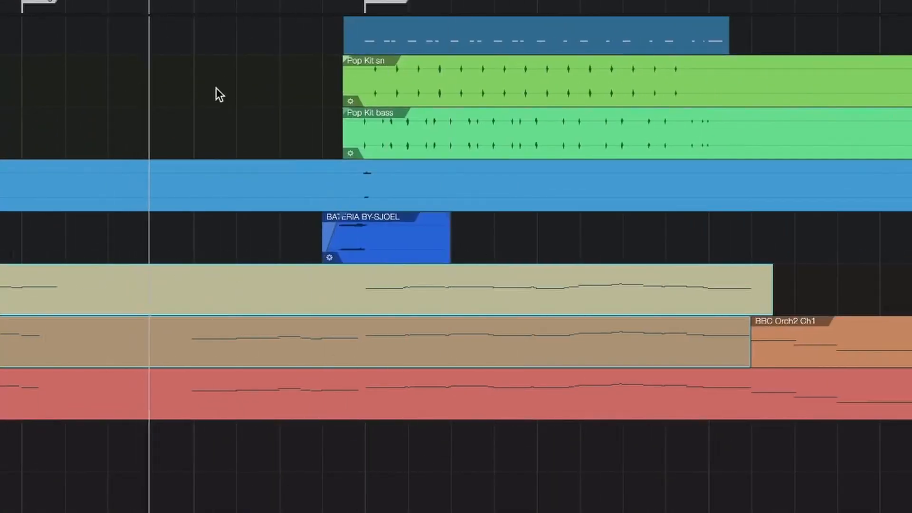
pyautogui.hscroll(1, 188, 54)
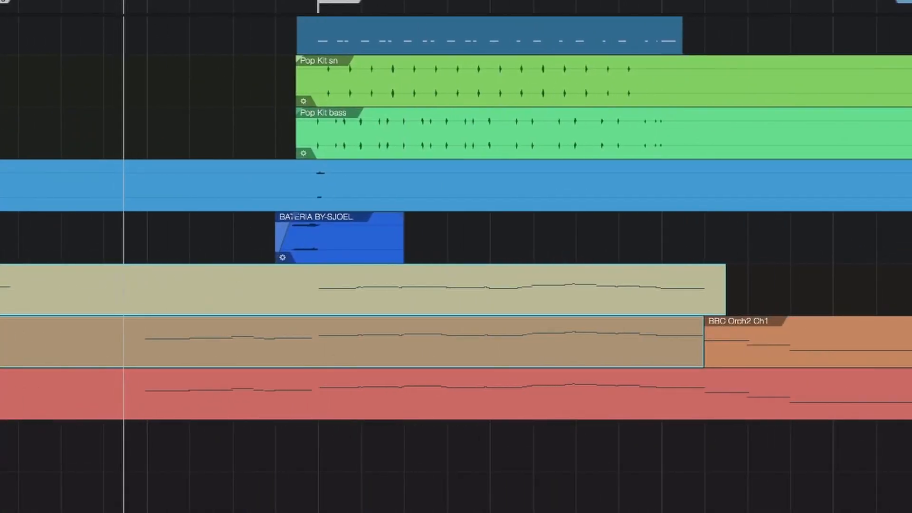
pyautogui.hscroll(3, 71, 186)
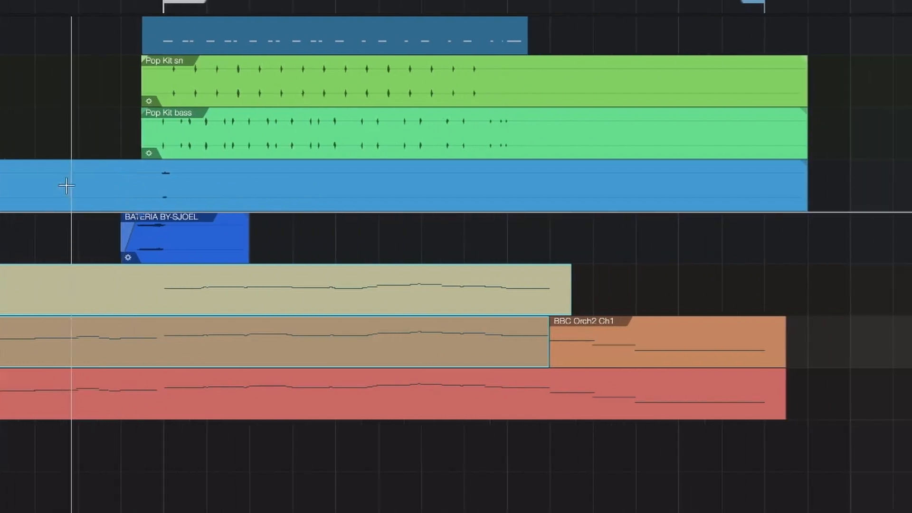
pyautogui.hscroll(-5, 38, 192)
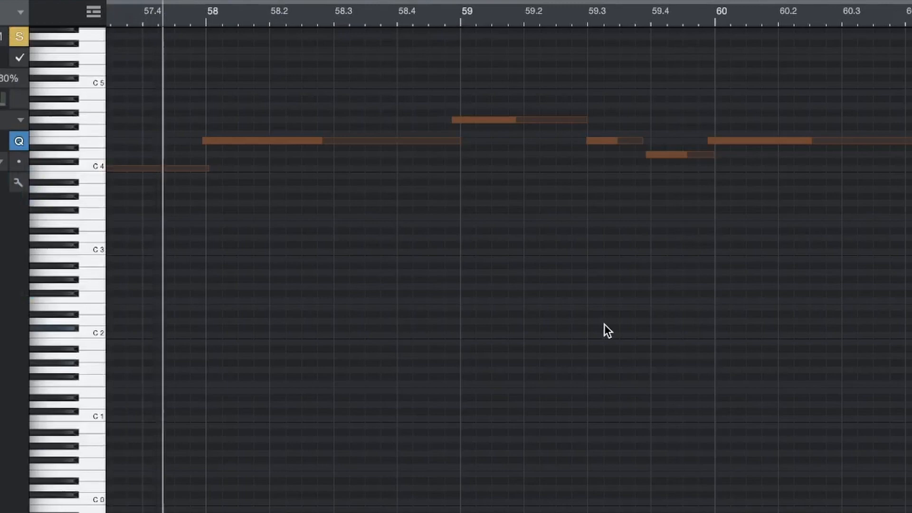
# Step: Follow the string notes of bars 57 to 60 in the note editor during playback
pyautogui.hscroll(3, 605, 324)
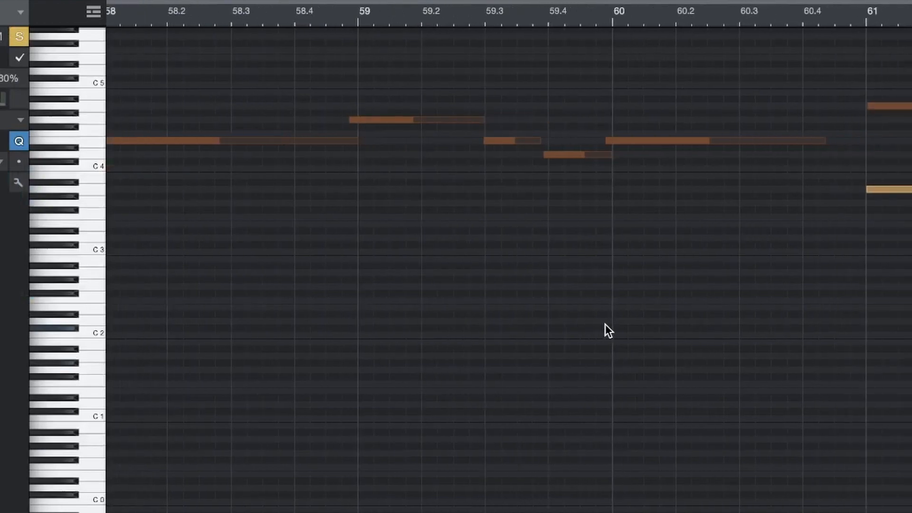
pyautogui.hscroll(-8, 604, 324)
pyautogui.scroll(3, 595, 323)
pyautogui.hscroll(4, 596, 323)
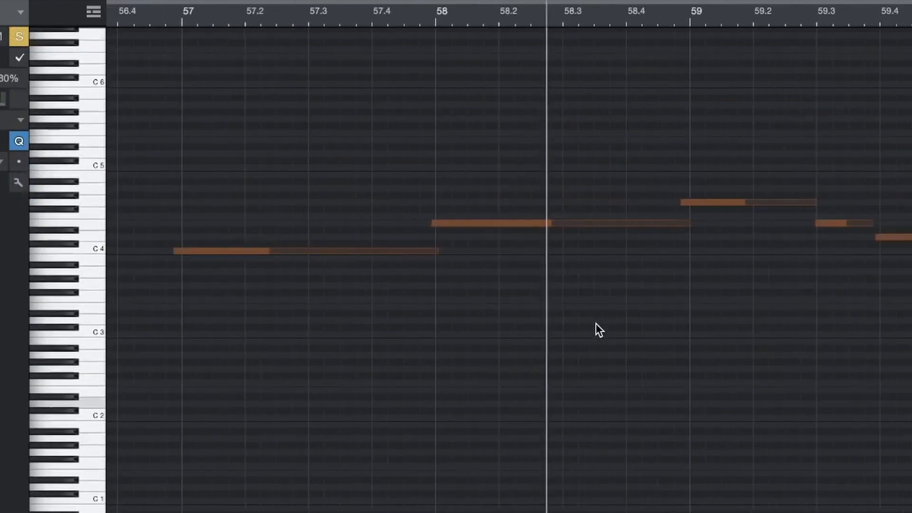
pyautogui.hscroll(5, 596, 323)
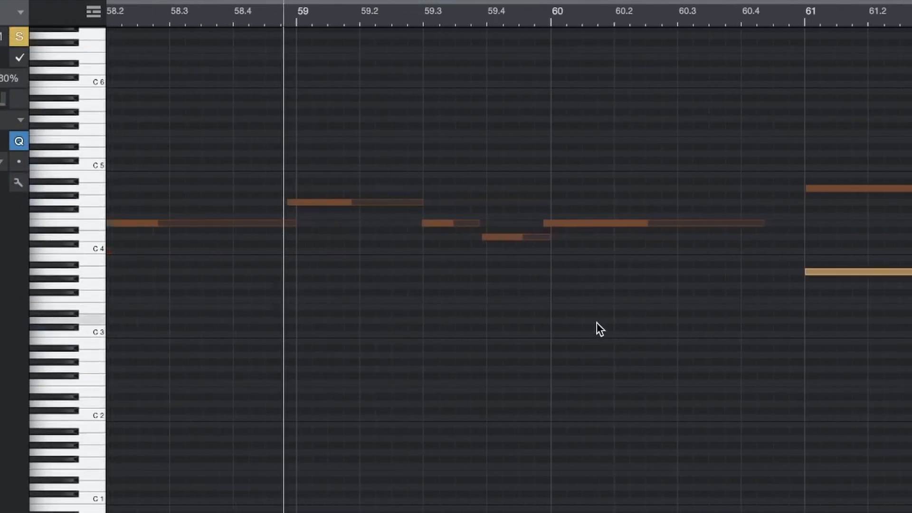
pyautogui.hscroll(4, 597, 324)
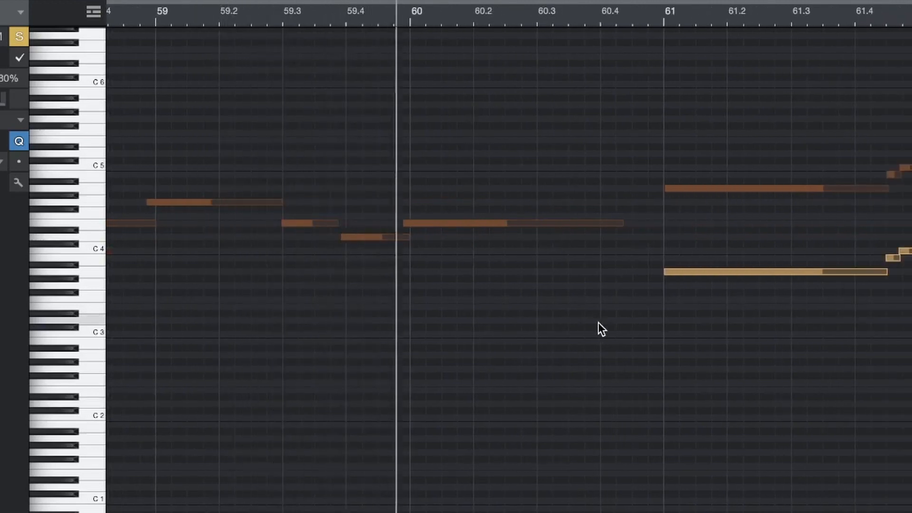
# Step: Compare the upper and lower string lines from bar 61 through bar 69 during playback
pyautogui.hscroll(8, 599, 324)
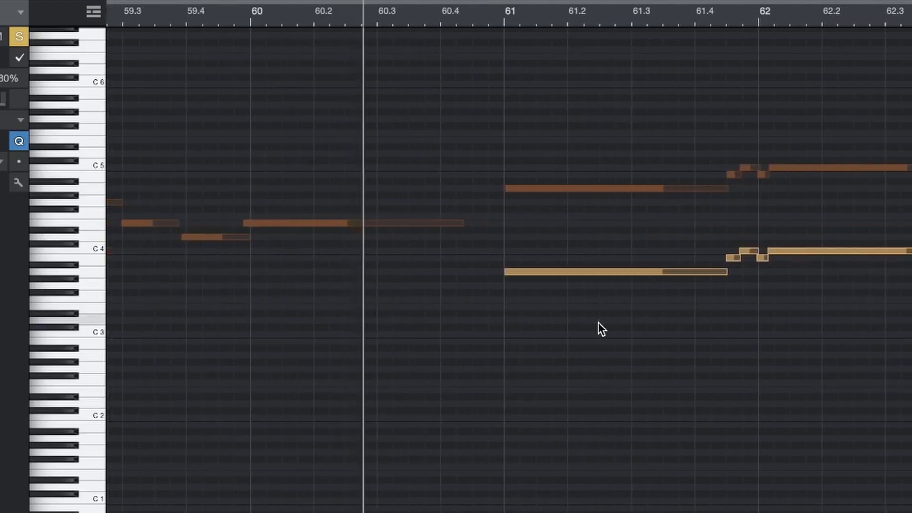
pyautogui.hscroll(3, 598, 322)
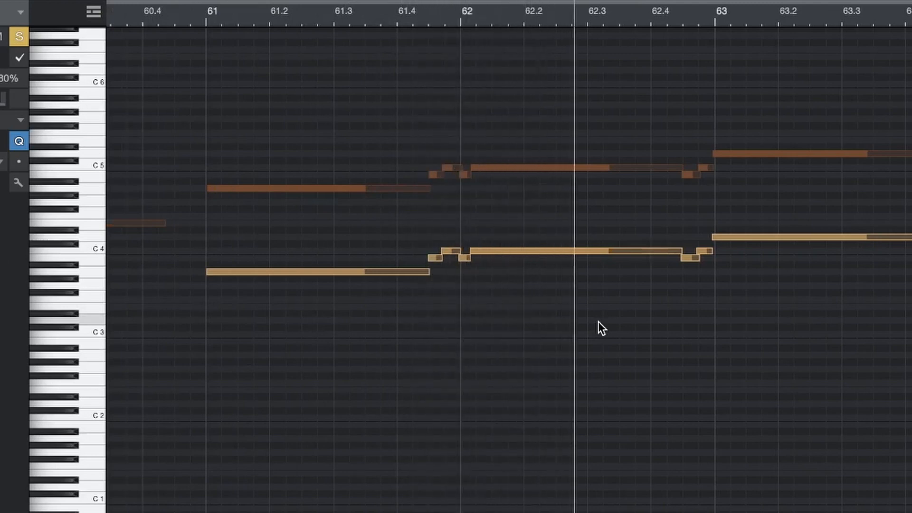
pyautogui.hscroll(4, 598, 321)
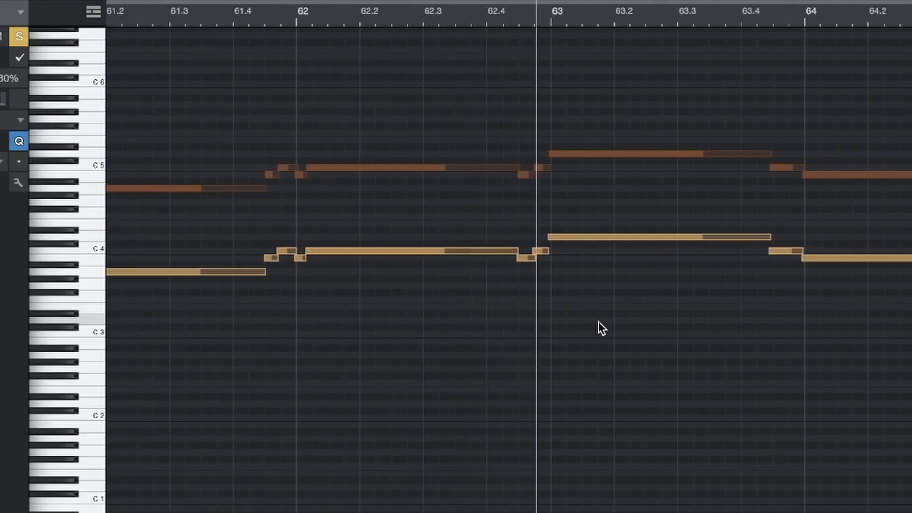
pyautogui.hscroll(8, 598, 321)
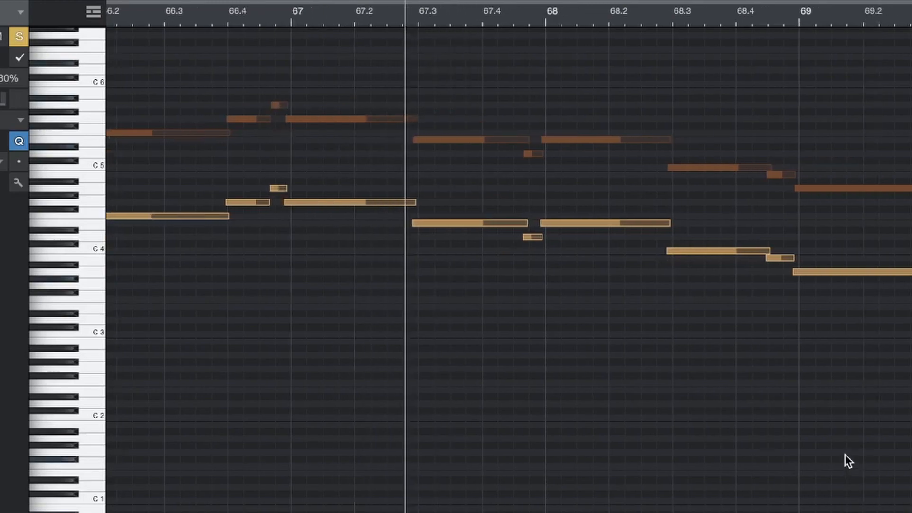
pyautogui.scroll(-6, 631, 12)
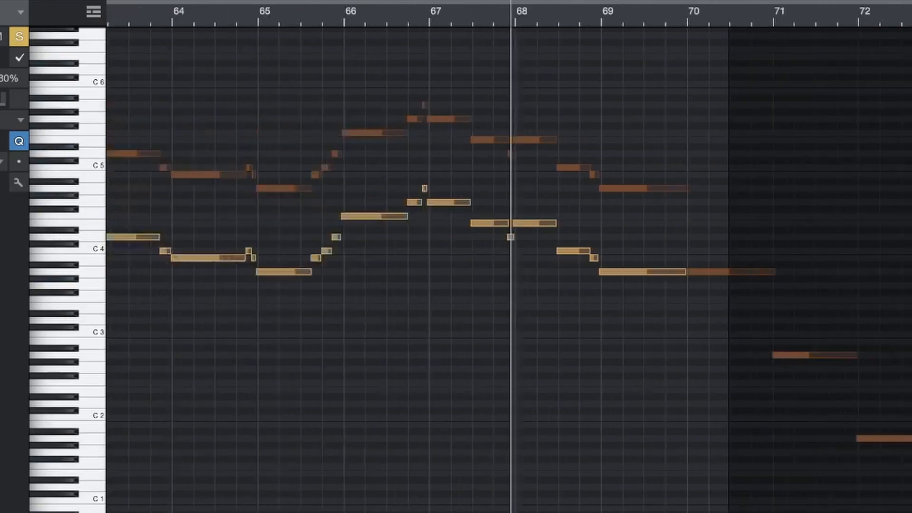
# Step: Check the closing string notes from bar 69 onward during playback and close the note editor
pyautogui.scroll(-5, 425, 276)
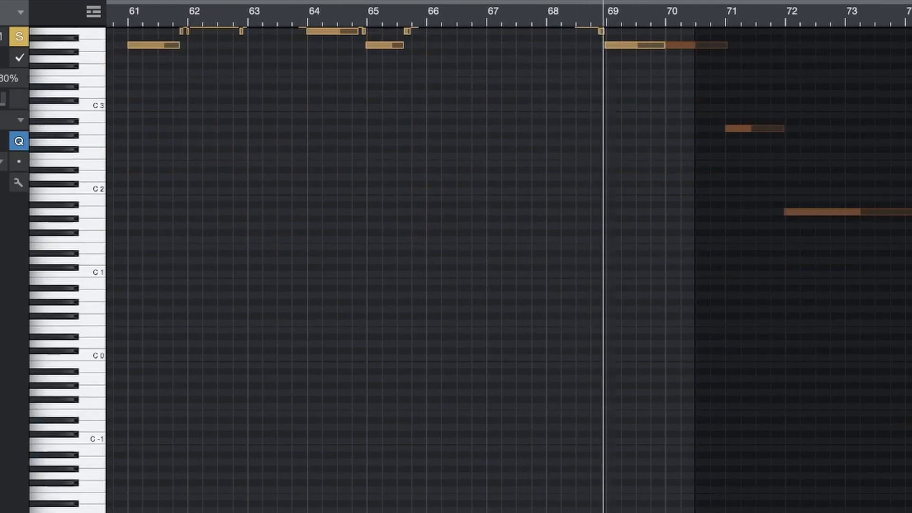
pyautogui.hscroll(-5, 267, 415)
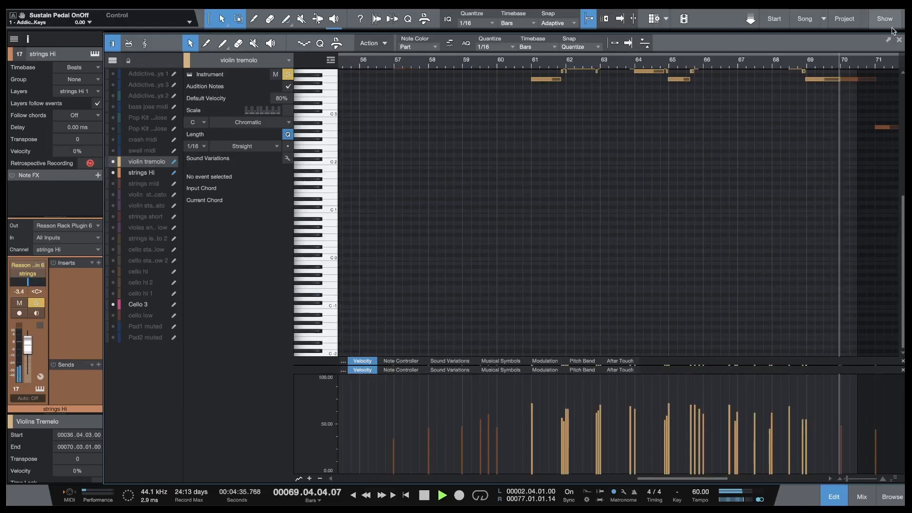
pyautogui.click(900, 39)
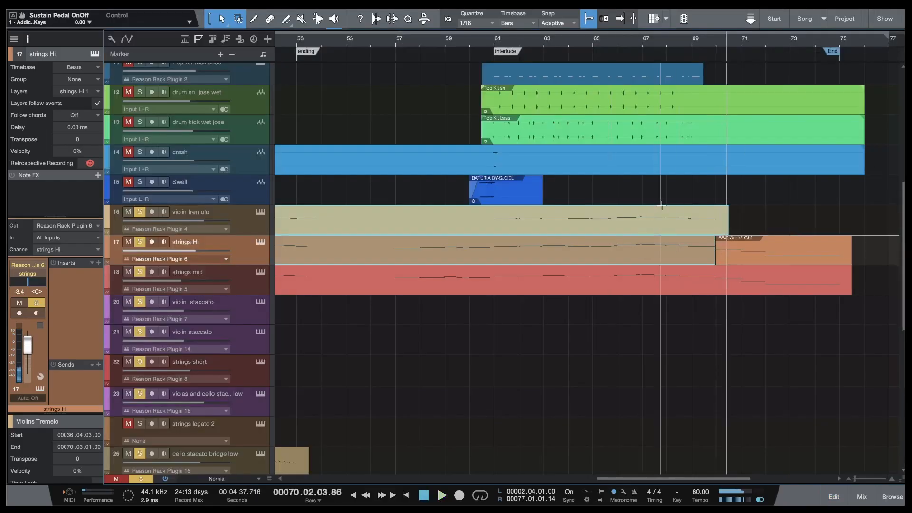
# Step: Split the BBC Orch2 Ch1 copy part on the strings mid track at bar 54
pyautogui.hscroll(-10, 400, 263)
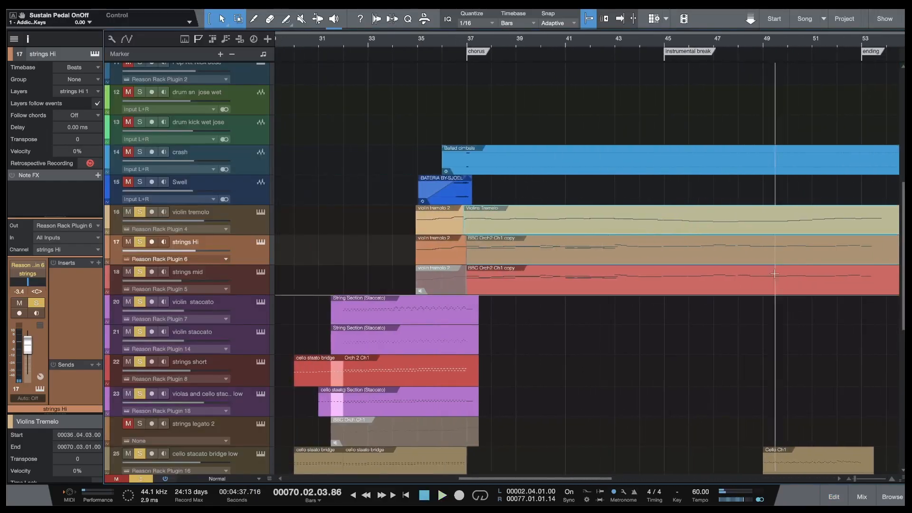
pyautogui.hscroll(15, 512, 254)
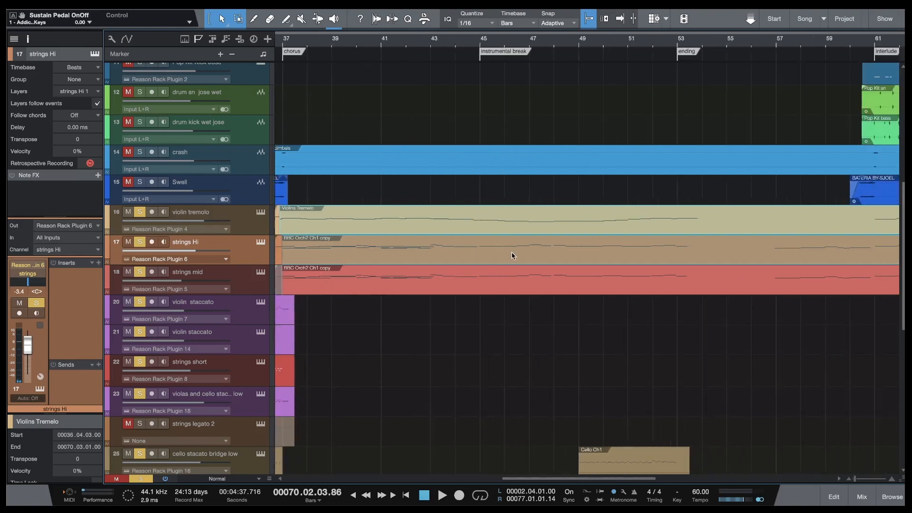
pyautogui.hscroll(-13, 512, 256)
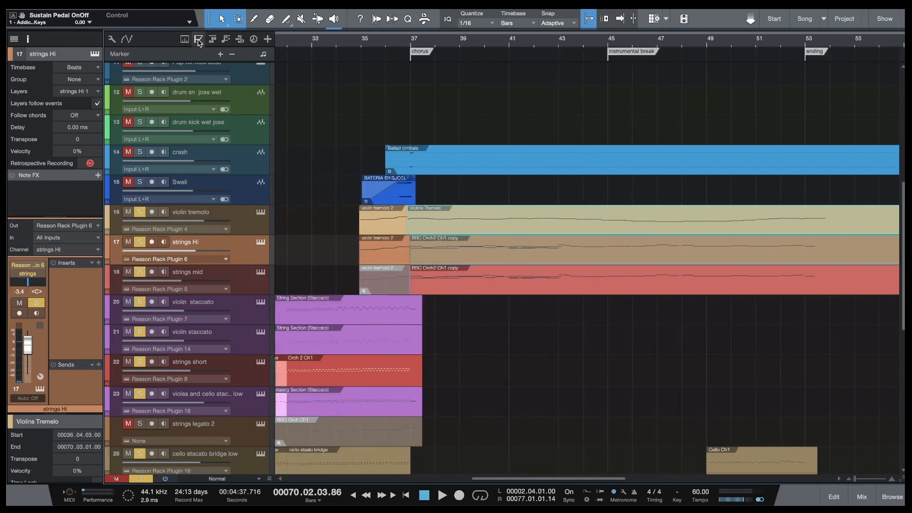
pyautogui.click(255, 19)
pyautogui.hscroll(3, 697, 287)
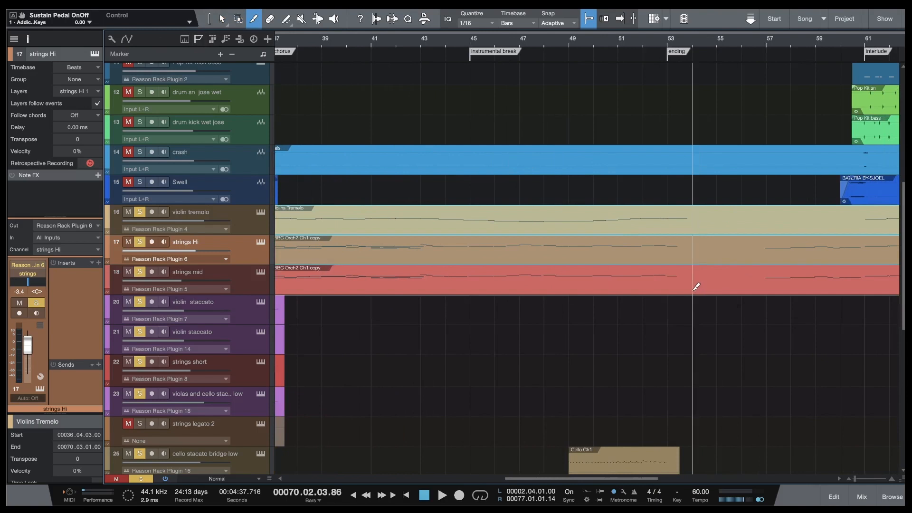
pyautogui.keyDown('alt'); pyautogui.click(696, 286); pyautogui.keyUp('alt')
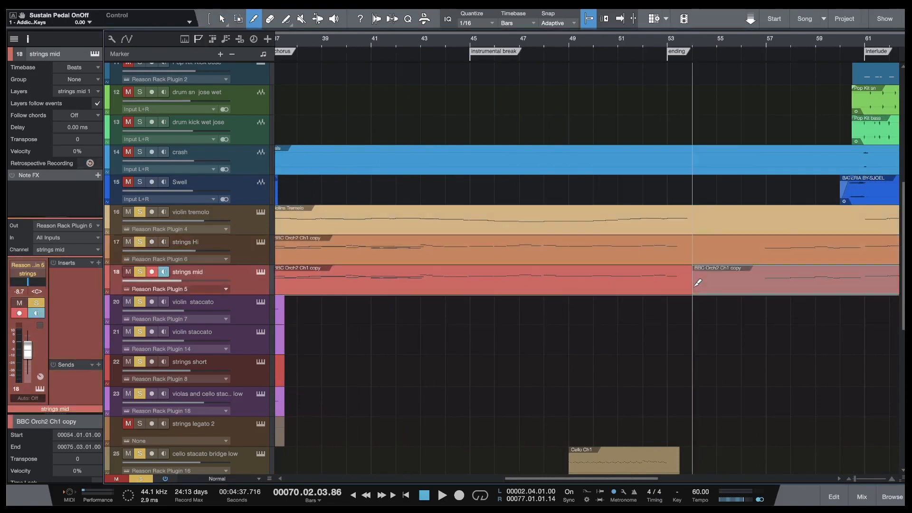
# Step: Delete the strings mid part that runs from bar 37 to bar 54
pyautogui.hscroll(-3, 695, 283)
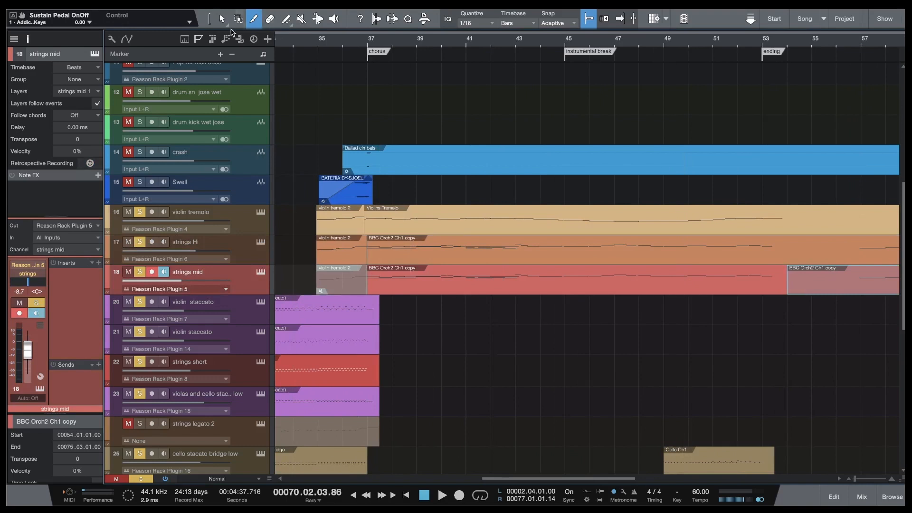
pyautogui.click(221, 19)
pyautogui.click(589, 289)
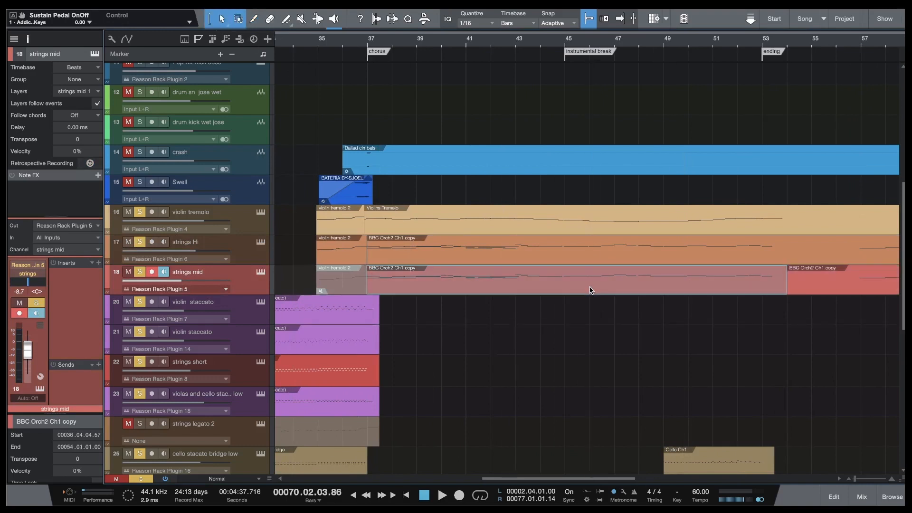
pyautogui.press('Delete')
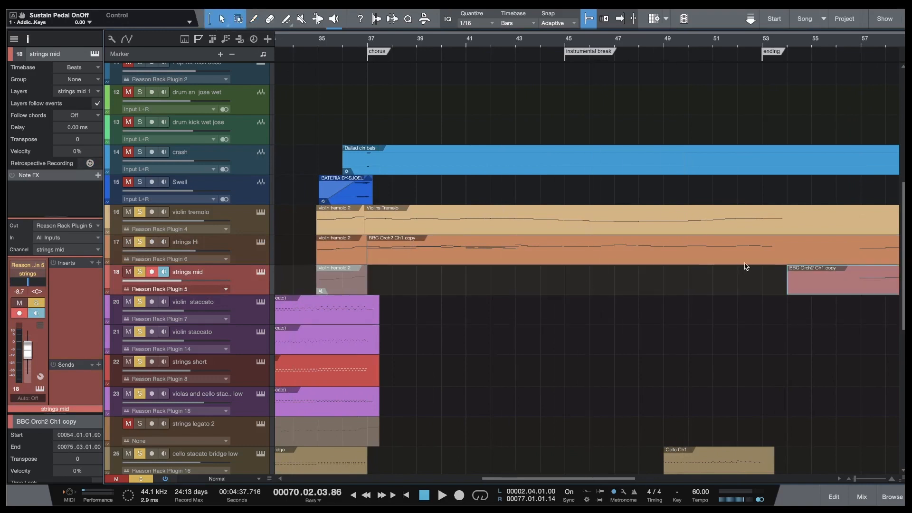
pyautogui.click(286, 19)
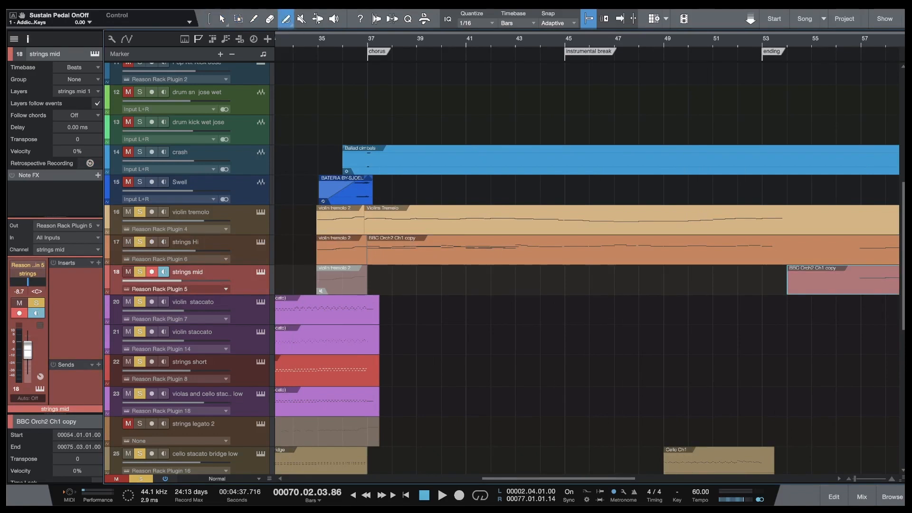
pyautogui.click(789, 254)
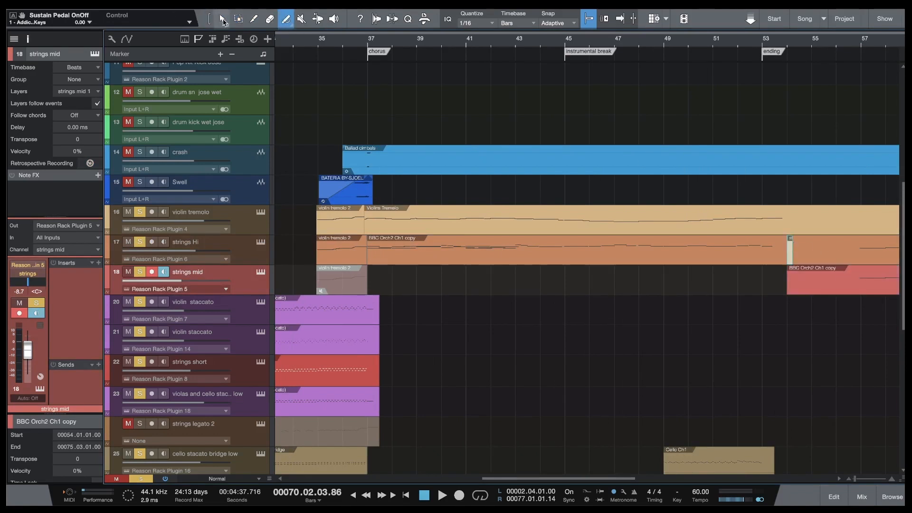
pyautogui.click(223, 20)
pyautogui.click(583, 260)
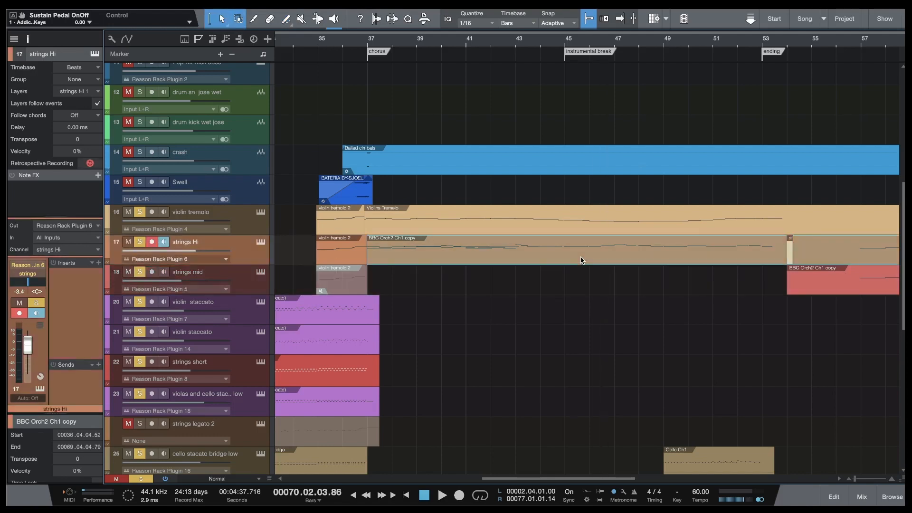
pyautogui.click(789, 250)
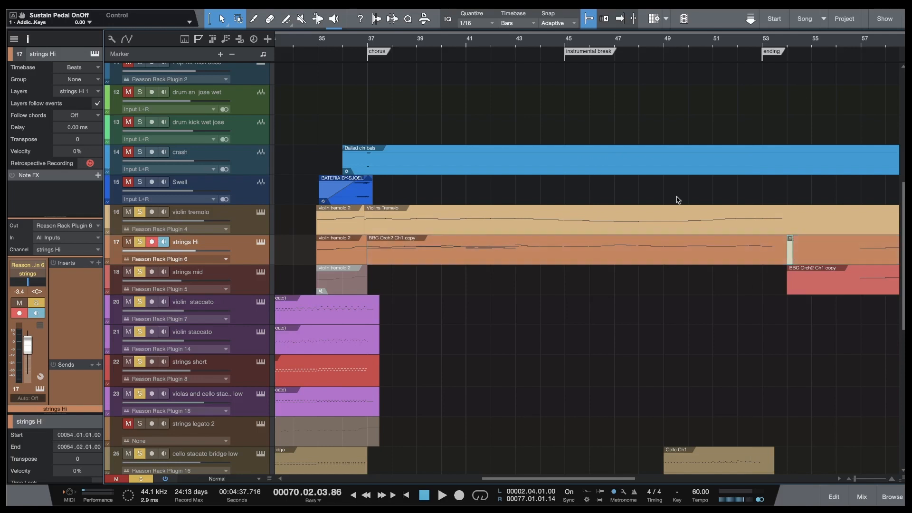
pyautogui.click(255, 19)
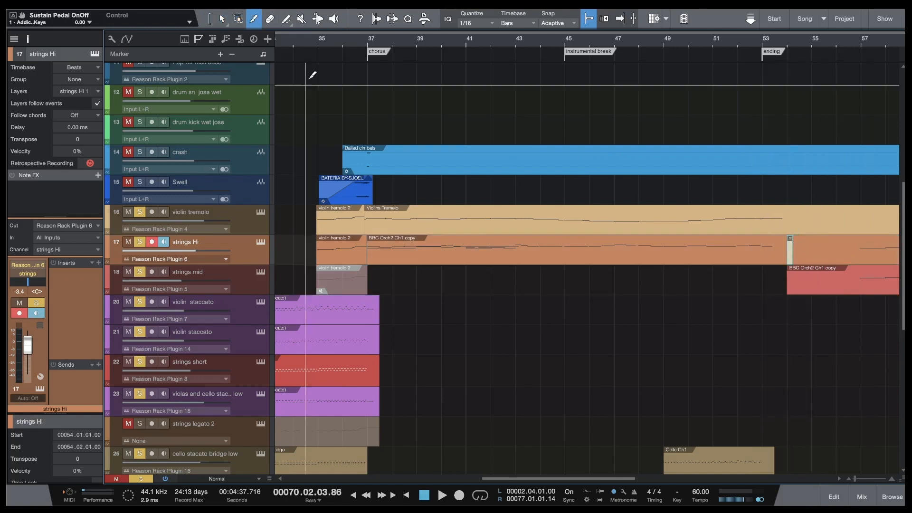
pyautogui.click(222, 19)
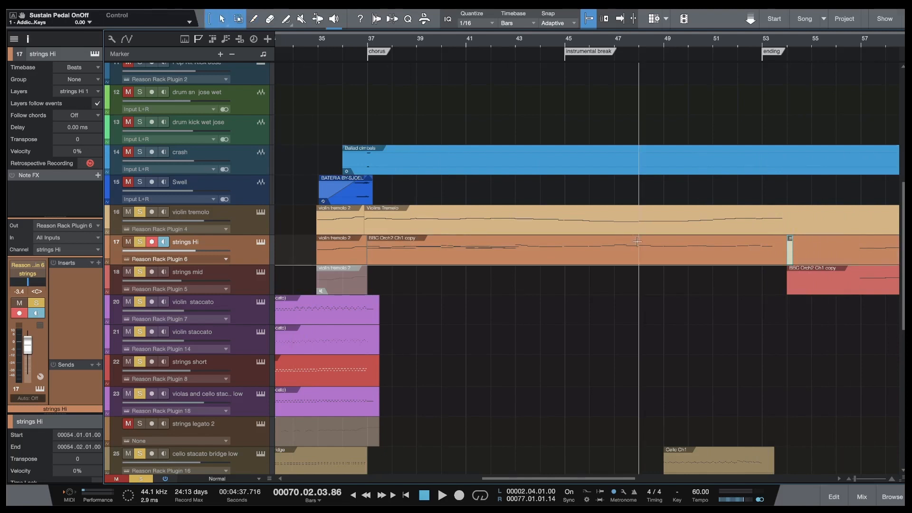
pyautogui.click(632, 253)
pyautogui.hscroll(4, 632, 253)
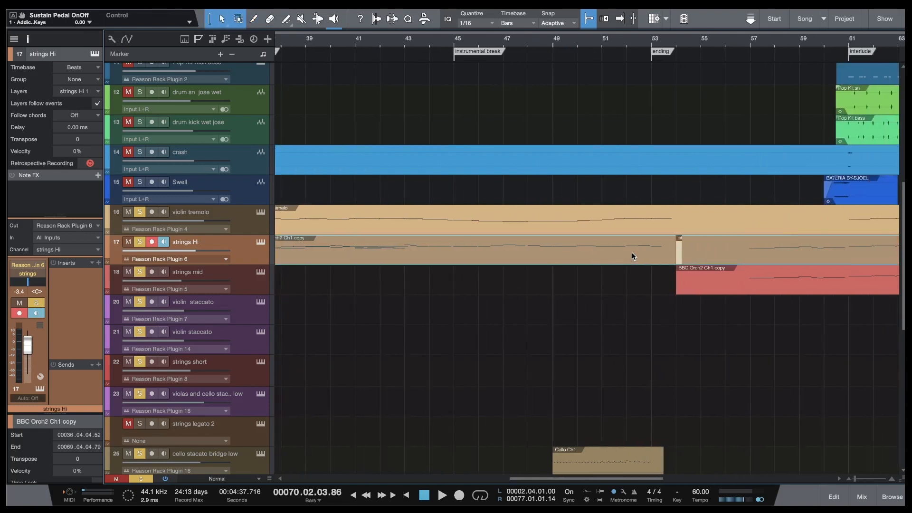
pyautogui.moveTo(677, 252); pyautogui.dragTo(657, 274)
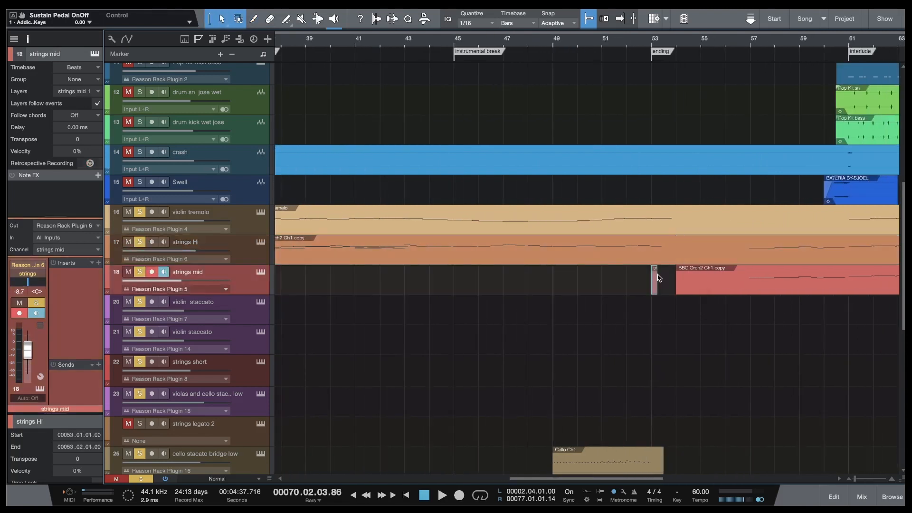
pyautogui.press('Delete')
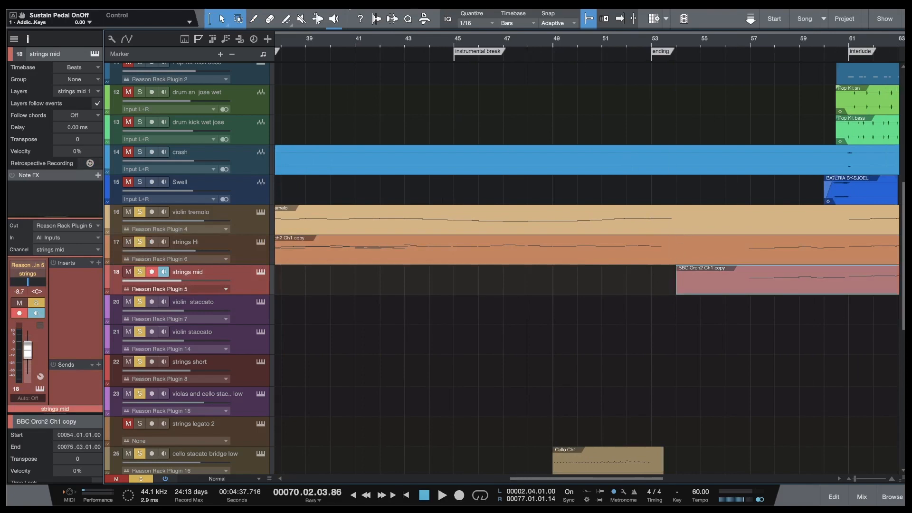
# Step: Split the strings Hi part at bar 54 and copy its section before the split onto the strings mid track at the same position
pyautogui.click(258, 21)
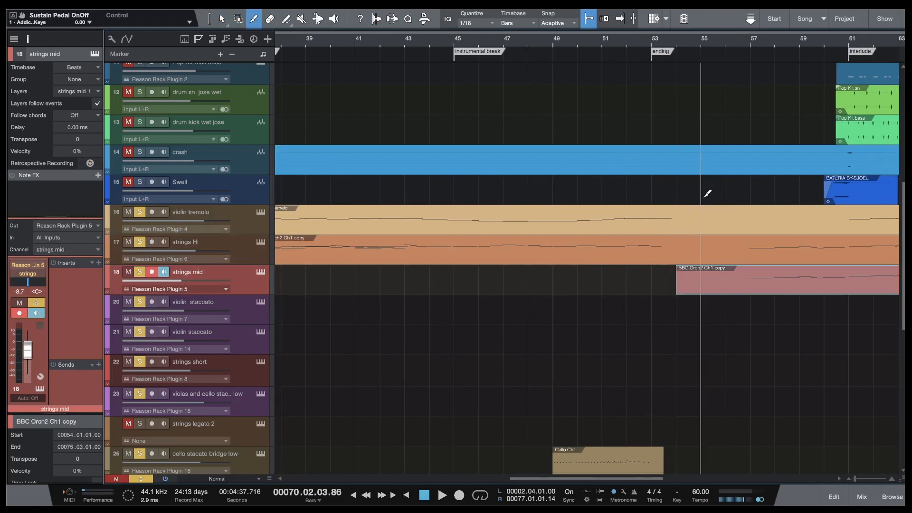
pyautogui.click(679, 248)
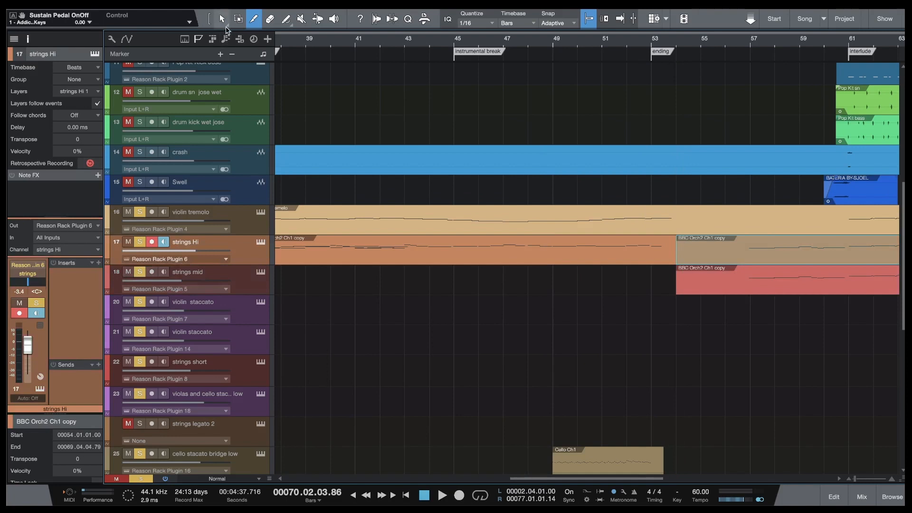
pyautogui.click(221, 18)
pyautogui.hscroll(-3, 478, 228)
pyautogui.click(497, 254)
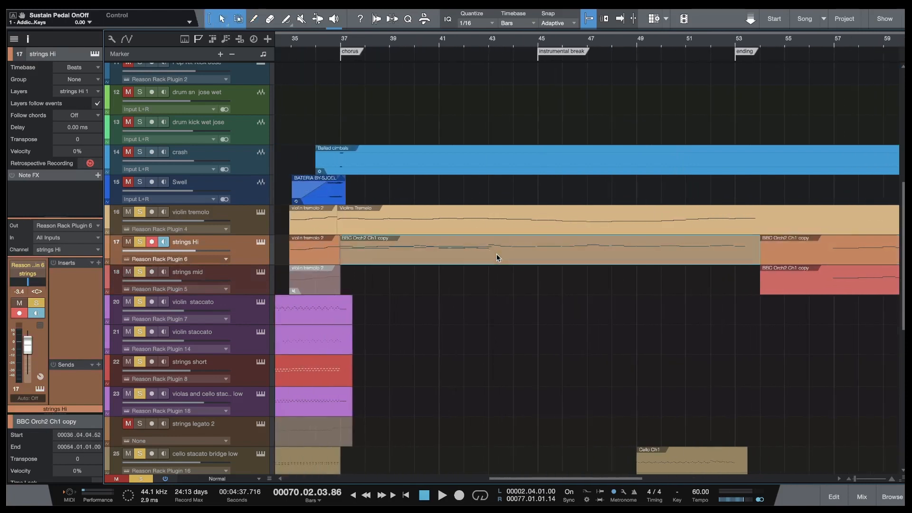
pyautogui.moveTo(497, 258); pyautogui.dragTo(499, 270)
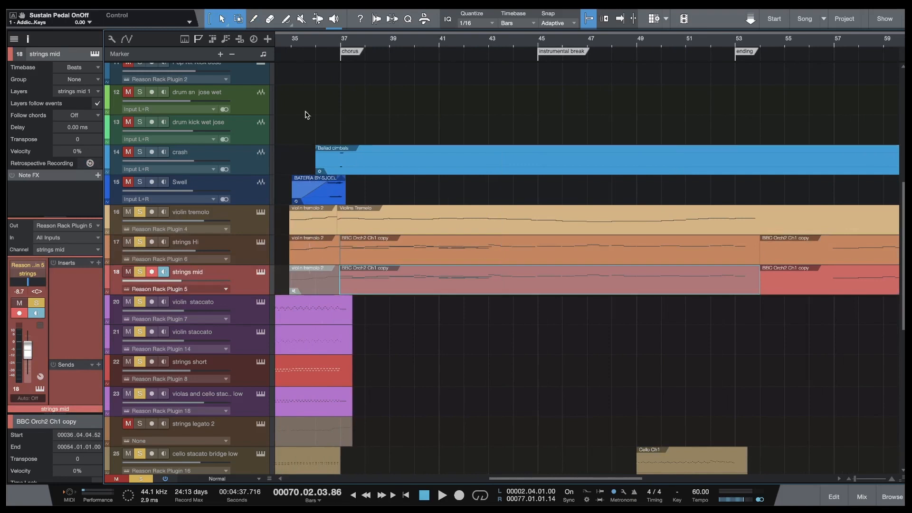
# Step: Play the arrangement from bar 35 and listen to the chorus with the copied strings mid part
pyautogui.click(303, 45)
pyautogui.press('space')
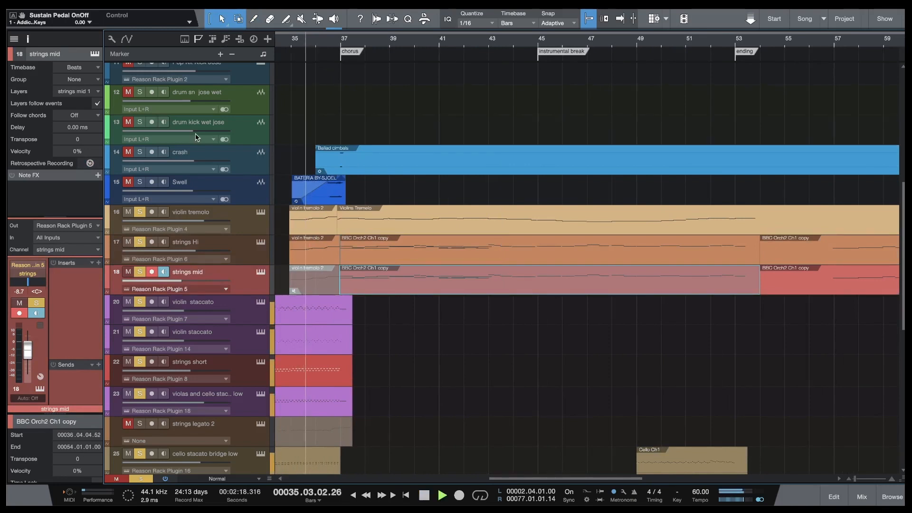
pyautogui.hscroll(3, 390, 143)
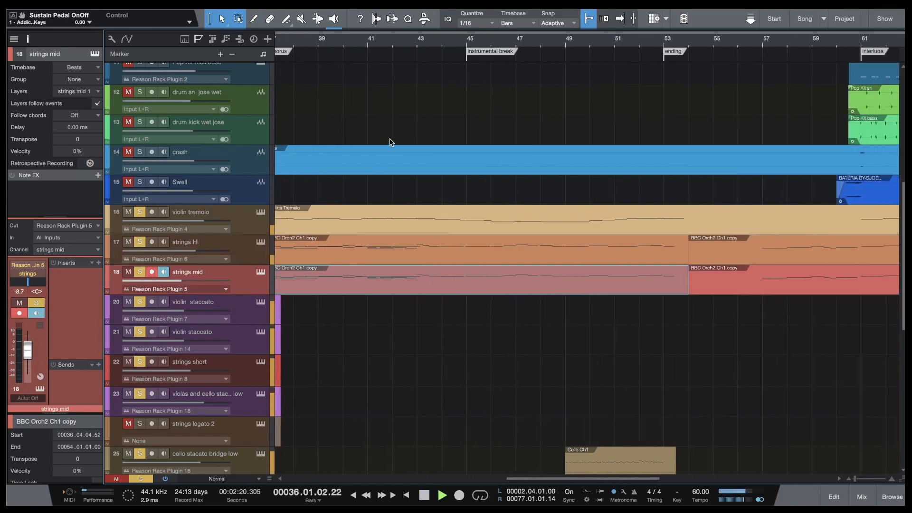
pyautogui.hscroll(-3, 391, 143)
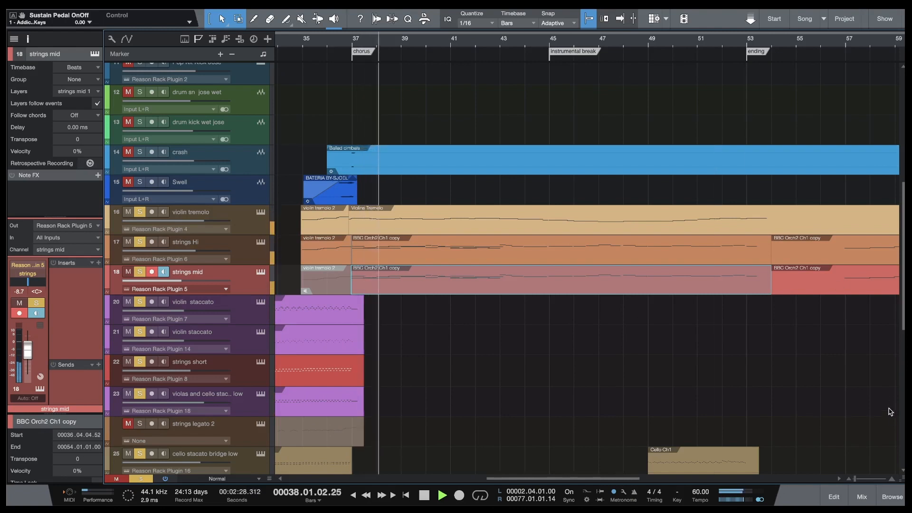
pyautogui.hscroll(4, 637, 319)
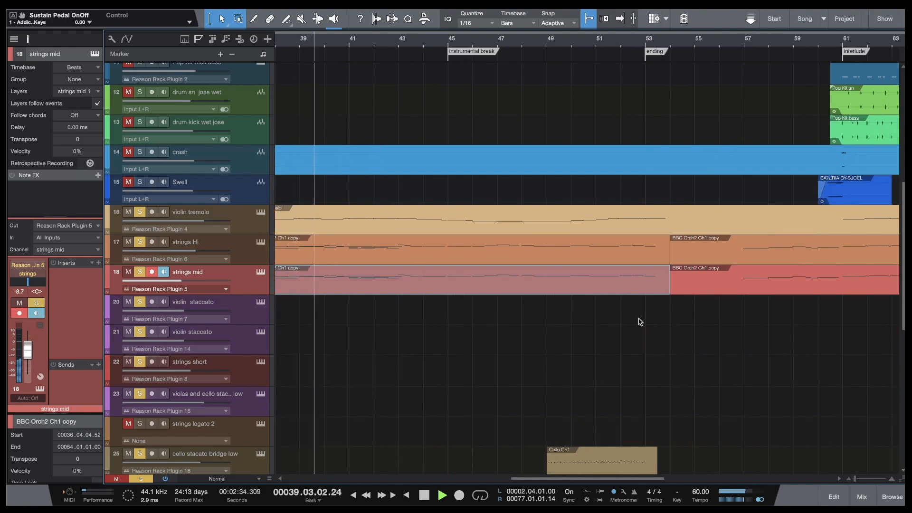
pyautogui.hscroll(-4, 639, 321)
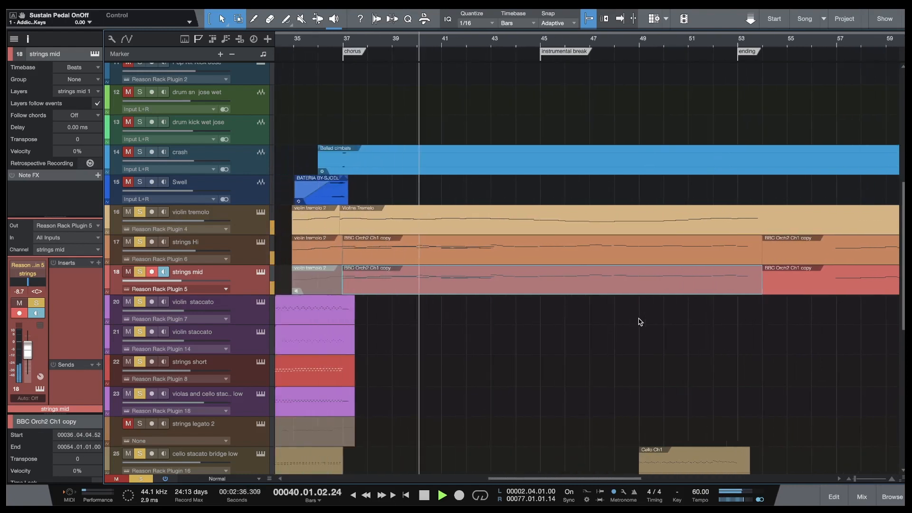
# Step: Review the staccato and cello tracks during playback, and look over the upper string parts through to the End marker
pyautogui.scroll(-5, 639, 322)
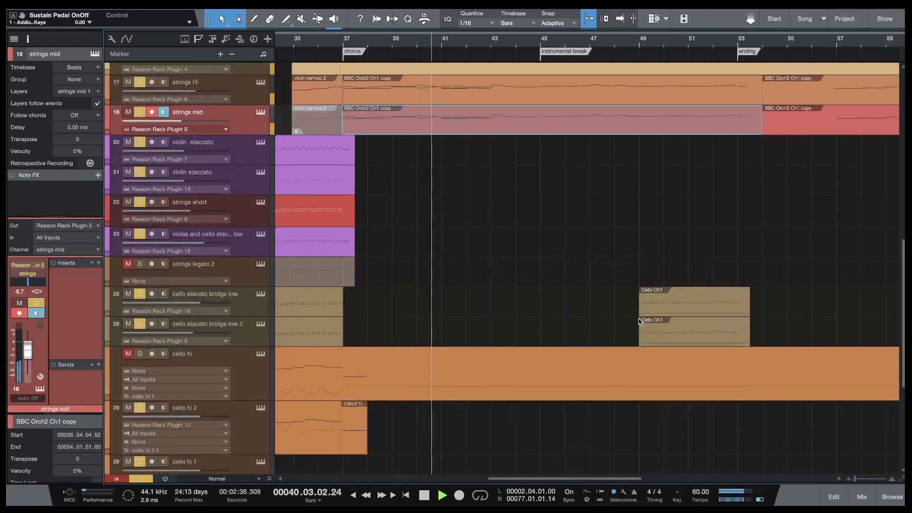
pyautogui.scroll(-5, 639, 321)
pyautogui.scroll(-2, 639, 322)
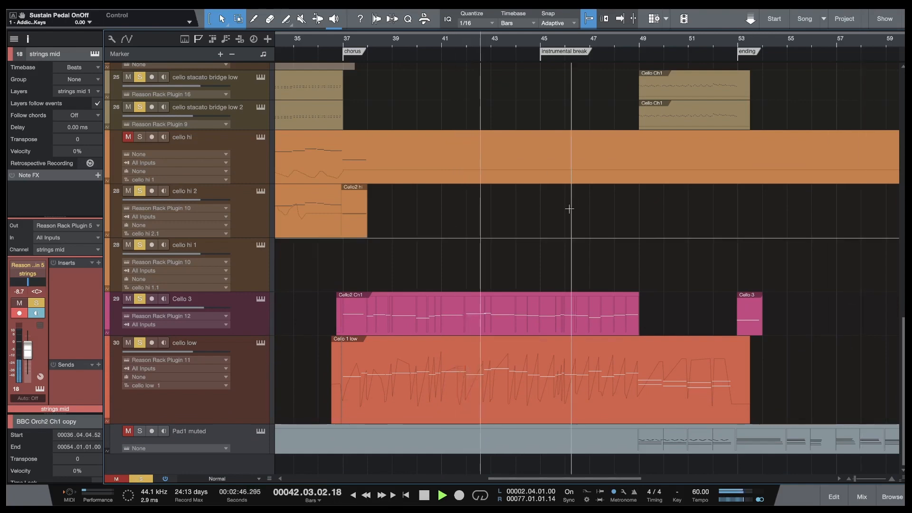
pyautogui.scroll(12, 570, 209)
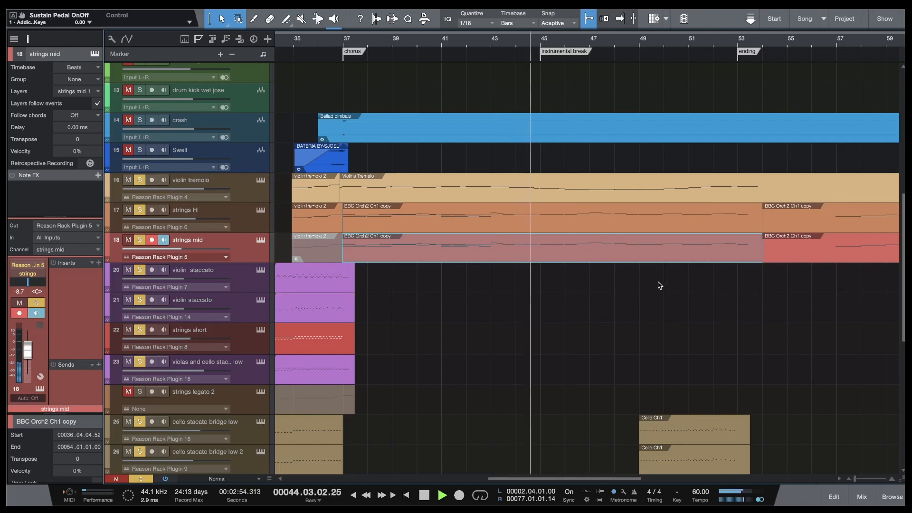
pyautogui.hscroll(5, 703, 295)
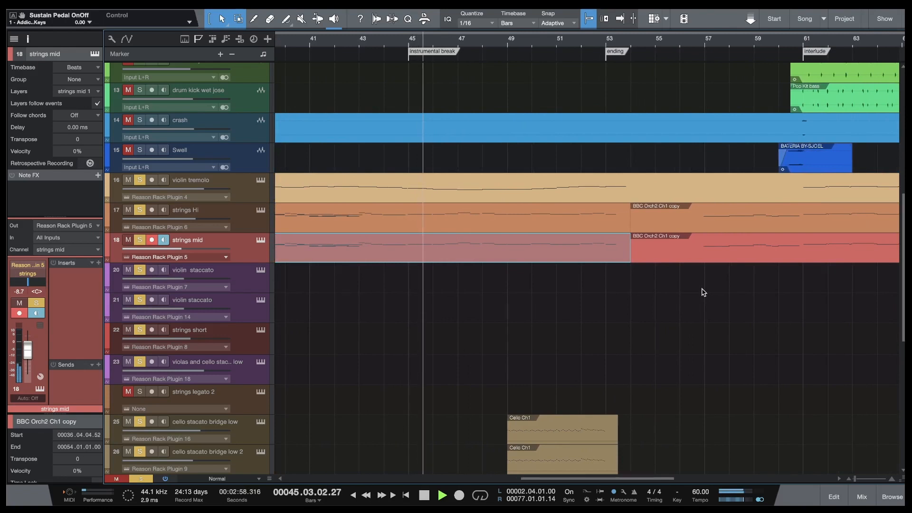
pyautogui.hscroll(12, 704, 292)
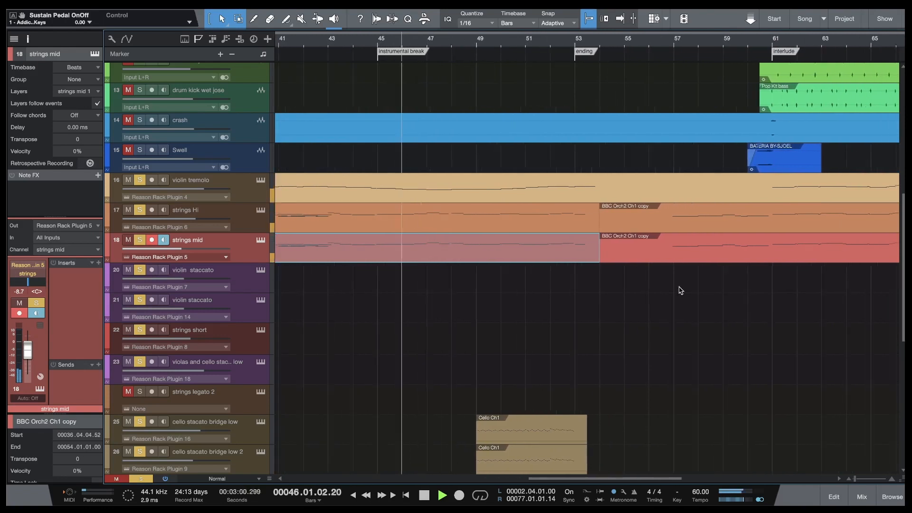
pyautogui.hscroll(4, 688, 289)
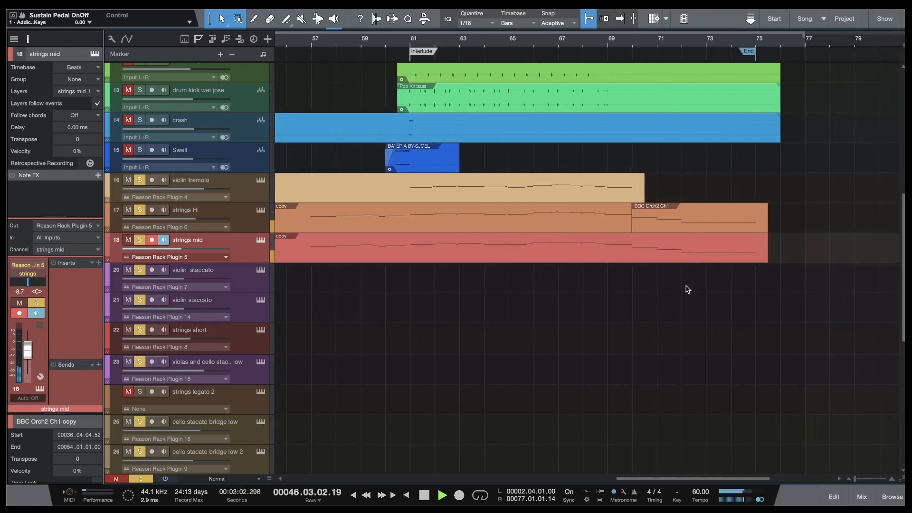
# Step: Look over the string and cello parts from the bridge through the chorus and interlude to the End marker
pyautogui.hscroll(-20, 688, 290)
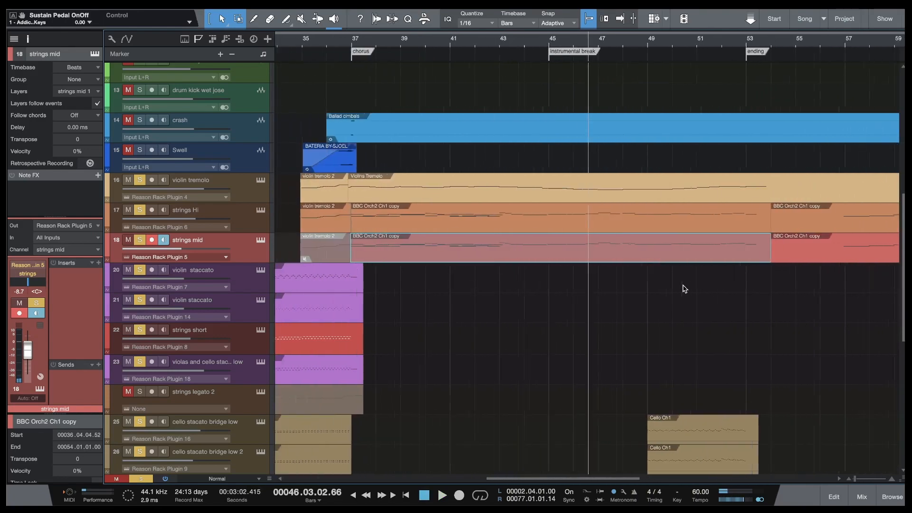
pyautogui.hscroll(20, 684, 288)
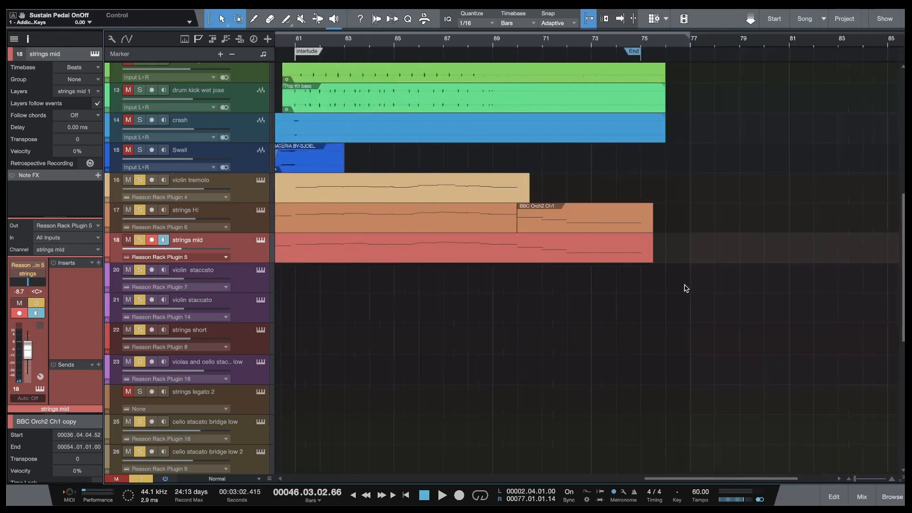
pyautogui.hscroll(-11, 523, 254)
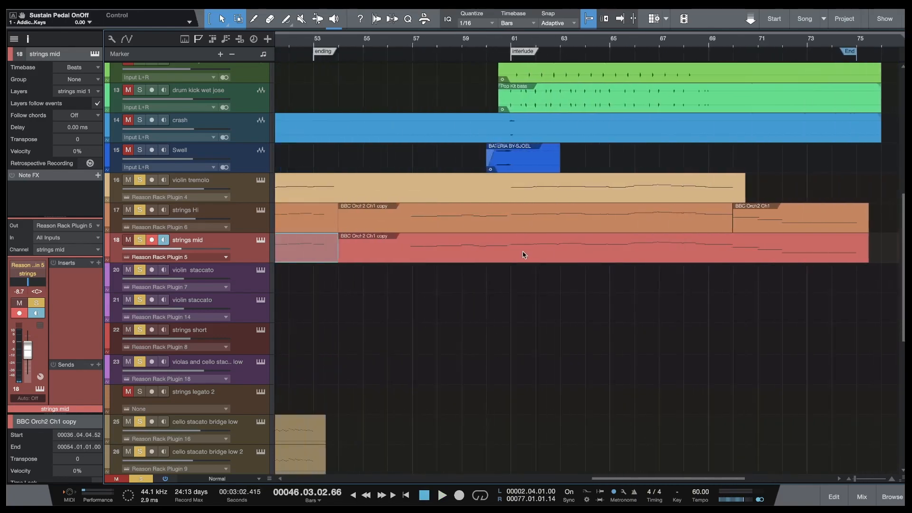
pyautogui.scroll(-10, 523, 254)
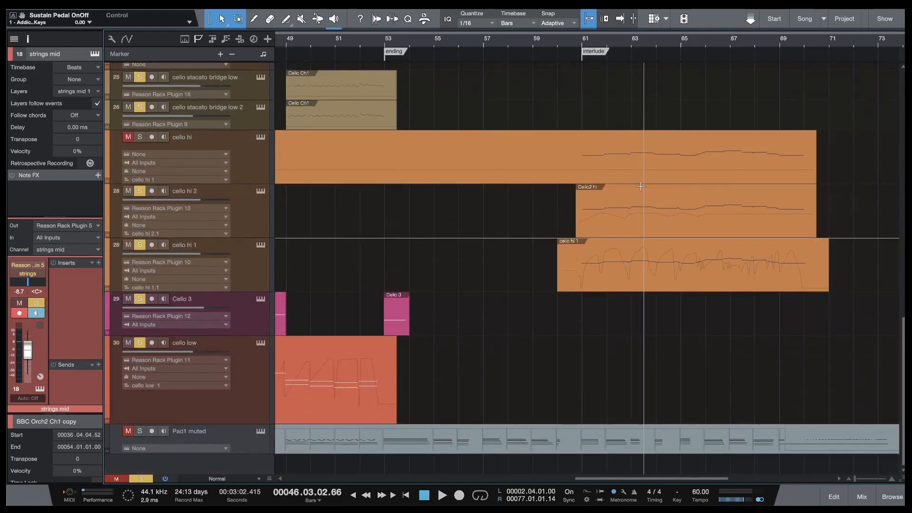
pyautogui.hscroll(-18, 641, 187)
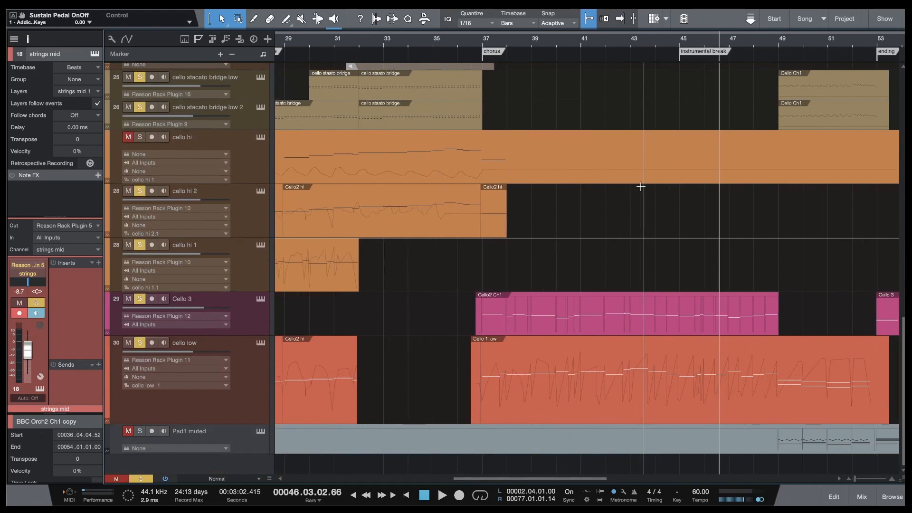
pyautogui.scroll(4, 641, 187)
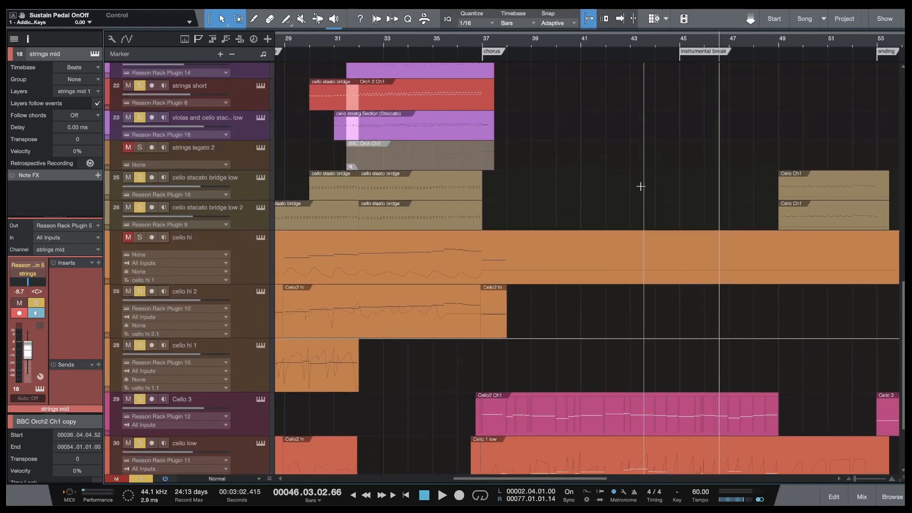
# Step: Show the mixer, clear the solo on all the string channels, and unmute the Vox Jon channel
pyautogui.click(863, 498)
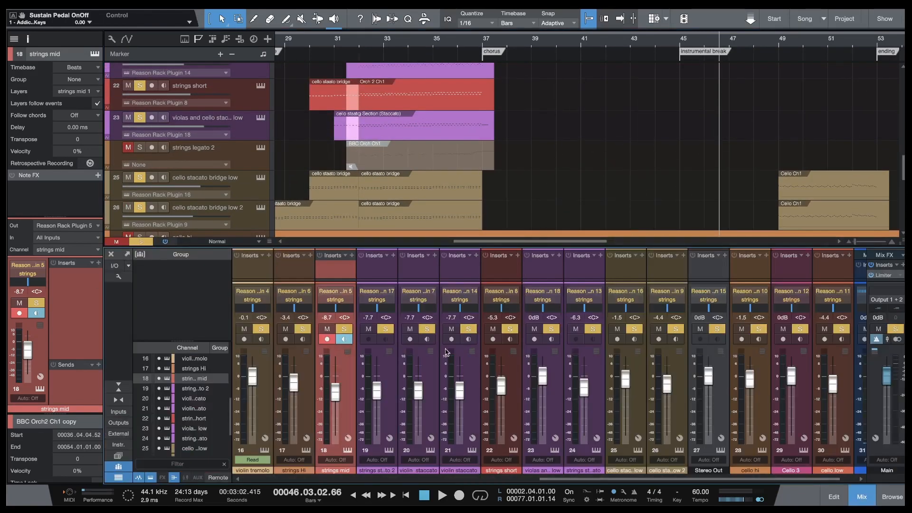
pyautogui.click(891, 331)
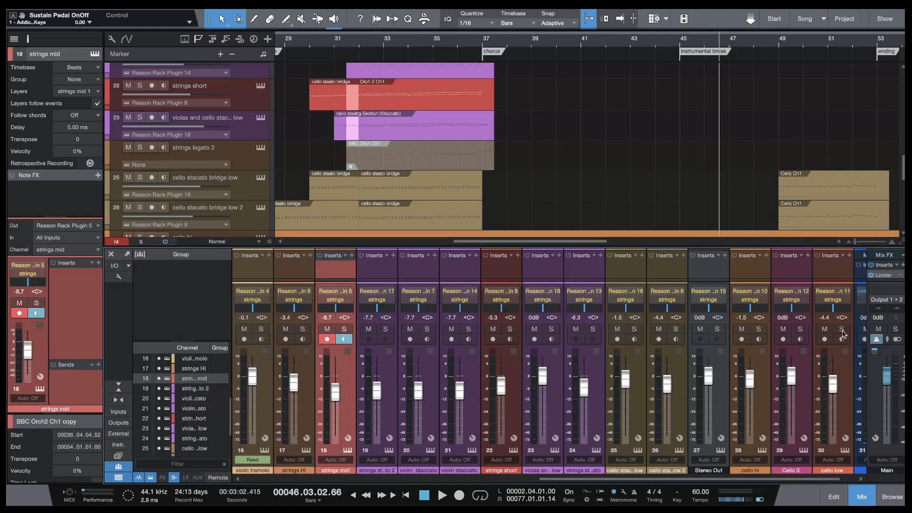
pyautogui.hscroll(-15, 658, 340)
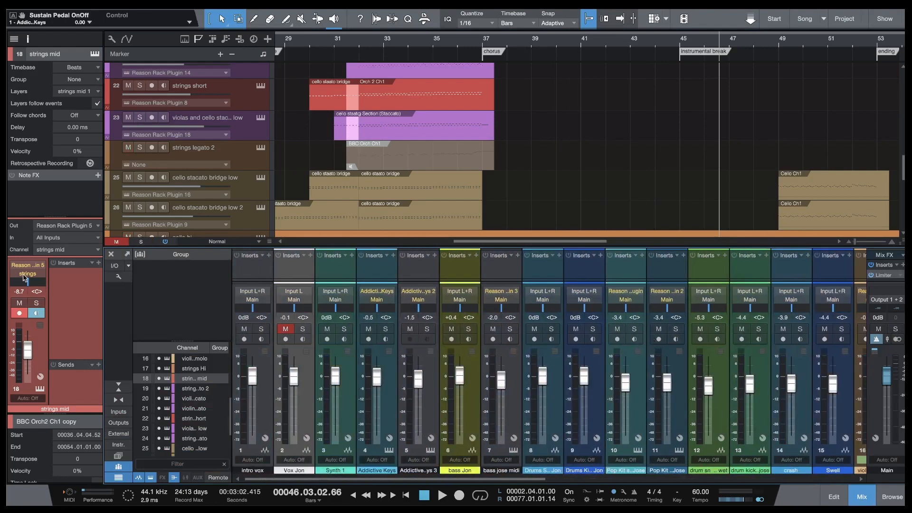
pyautogui.click(286, 330)
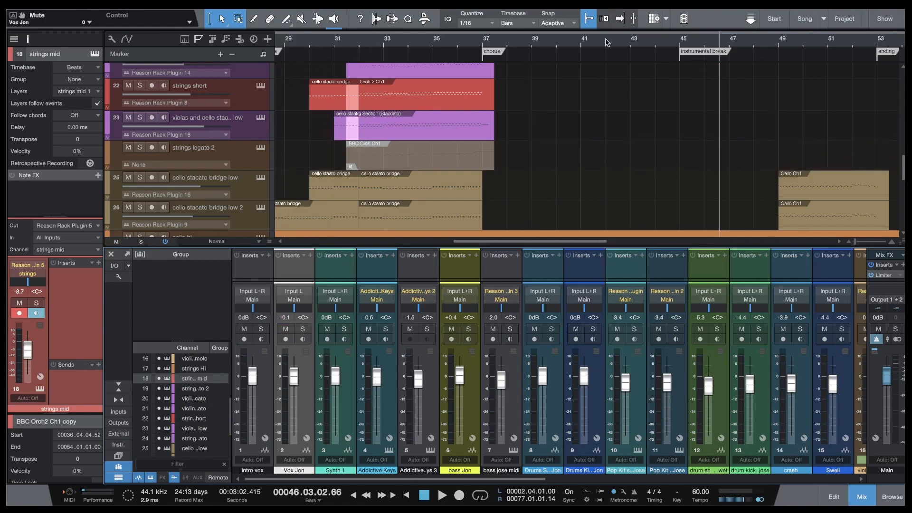
# Step: Review the whole arrangement across all tracks and play the full mix from the start of the song
pyautogui.moveTo(611, 44); pyautogui.dragTo(611, 31)
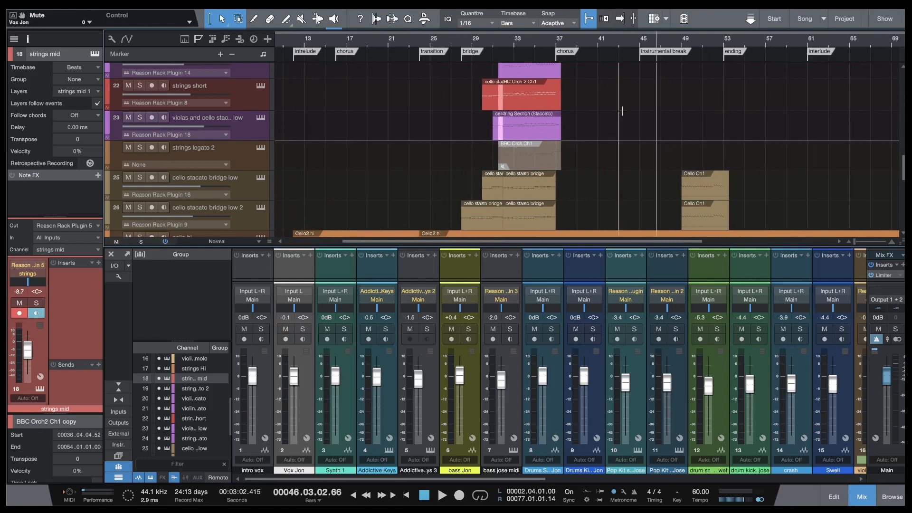
pyautogui.scroll(-8, 623, 111)
pyautogui.scroll(15, 622, 111)
pyautogui.hscroll(4, 617, 112)
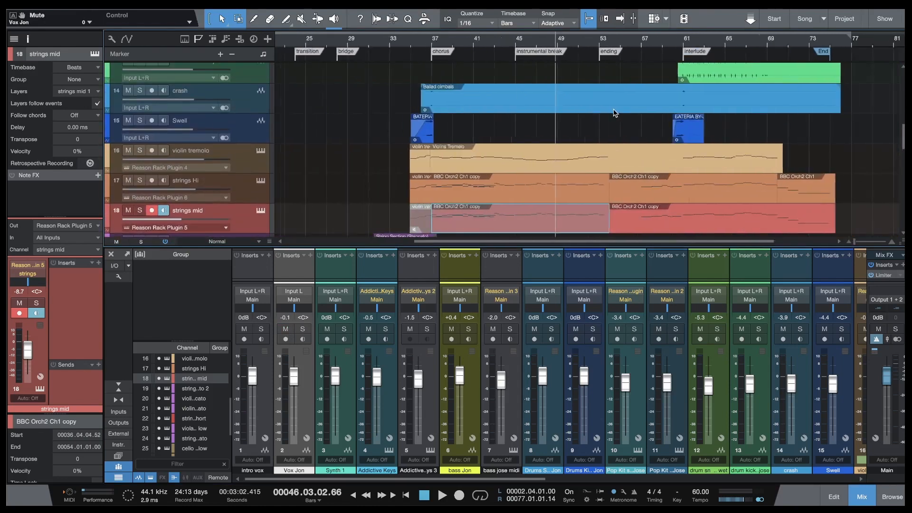
pyautogui.hscroll(-5, 615, 113)
pyautogui.scroll(5, 615, 113)
pyautogui.scroll(-12, 615, 112)
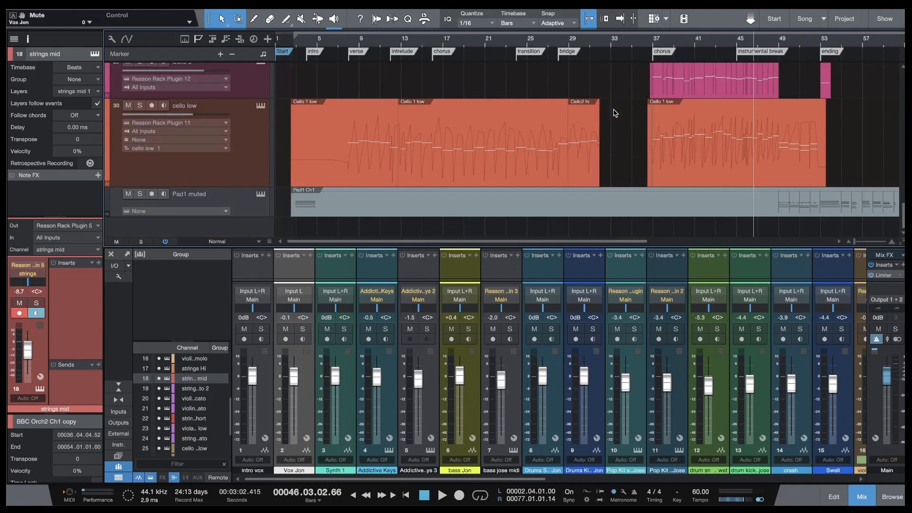
pyautogui.click(294, 45)
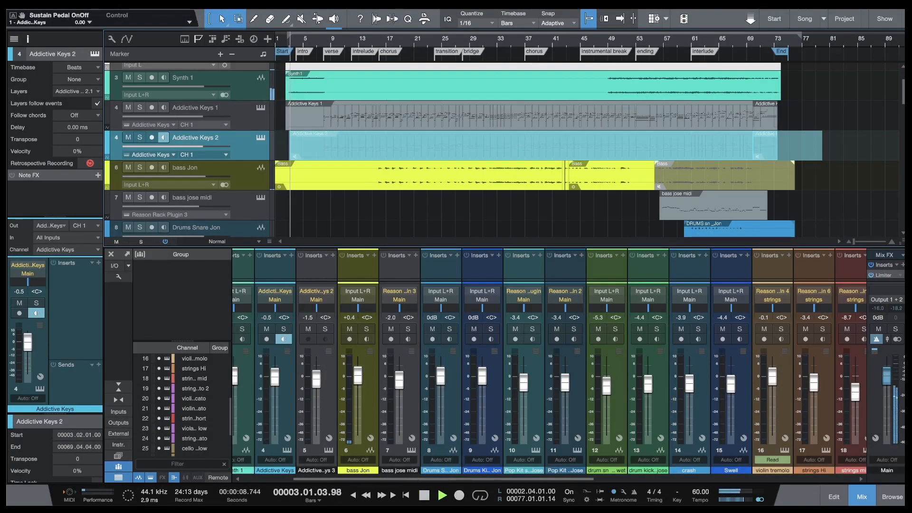
# Step: Examine the tracks during playback, inspect the cello low track's Friktion instrument, and put its window away
pyautogui.scroll(3, 364, 207)
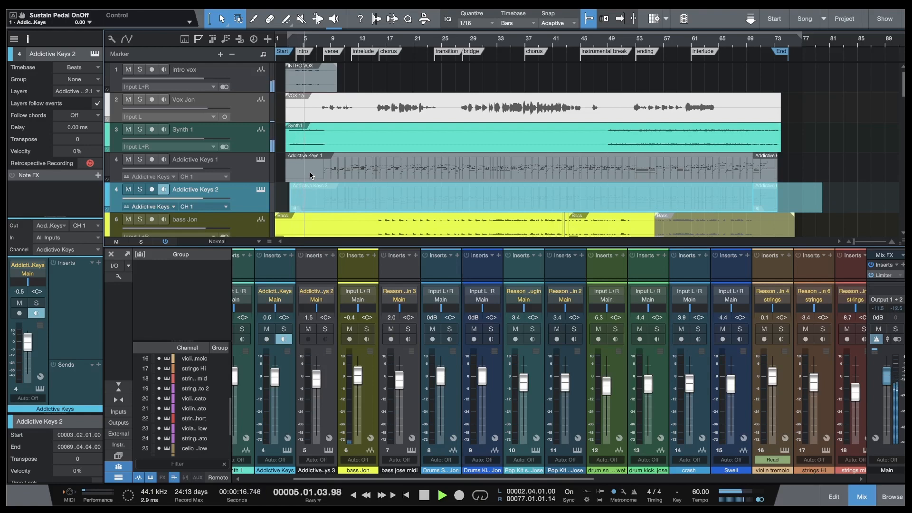
pyautogui.scroll(-10, 310, 174)
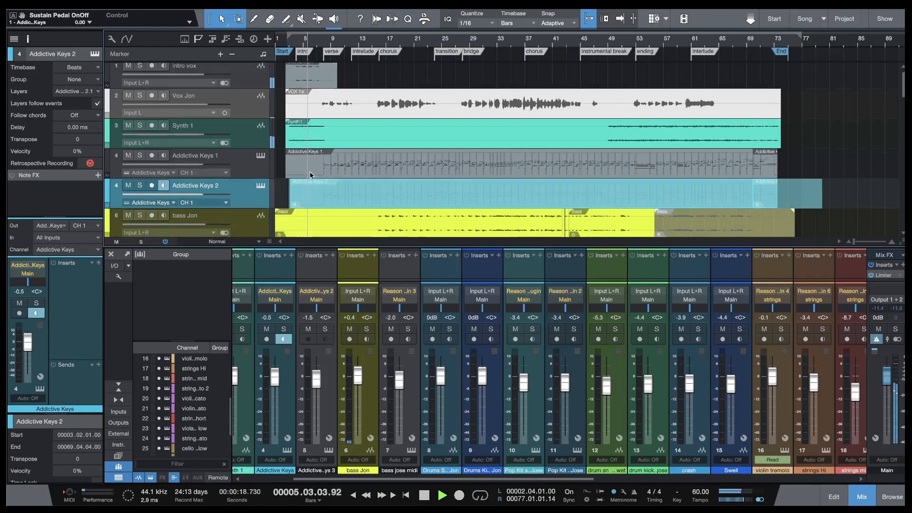
pyautogui.scroll(-6, 310, 175)
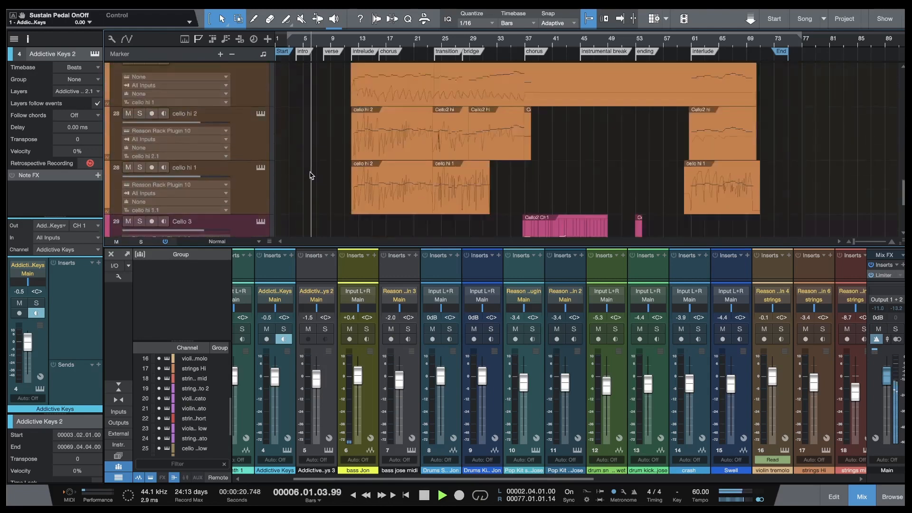
pyautogui.scroll(2, 310, 175)
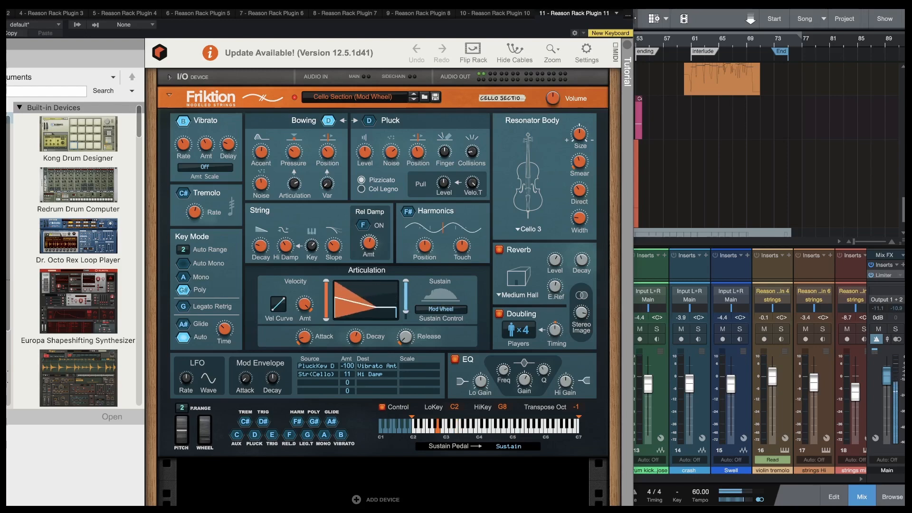
pyautogui.press('super+m')
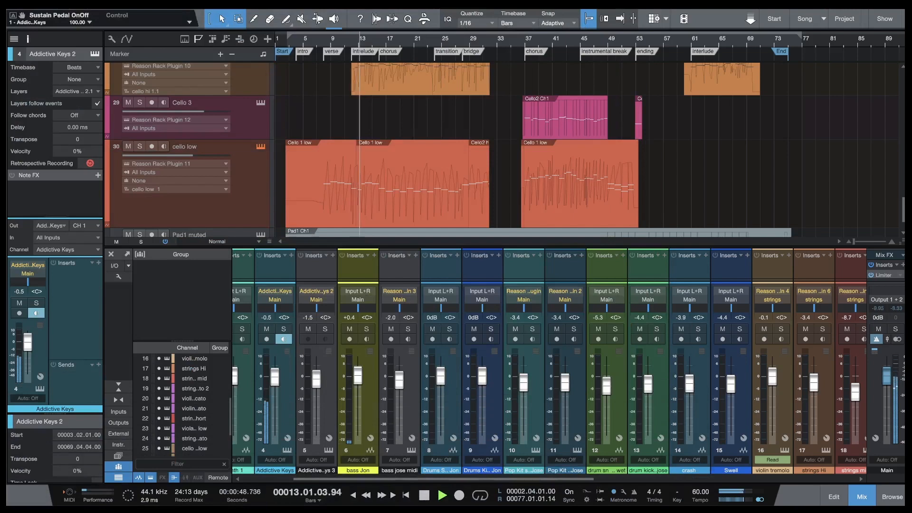
# Step: Hide the mixer and reduce the height of the cello low track
pyautogui.click(862, 498)
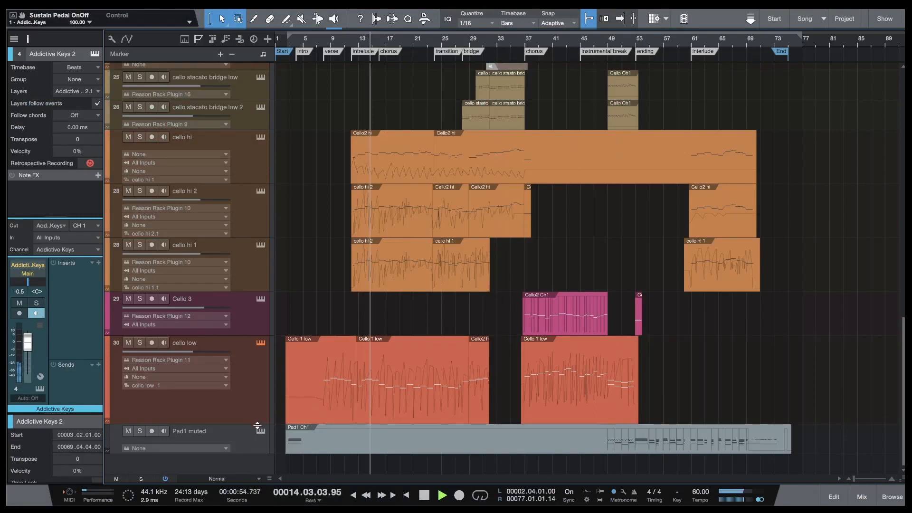
pyautogui.moveTo(271, 424); pyautogui.dragTo(257, 382)
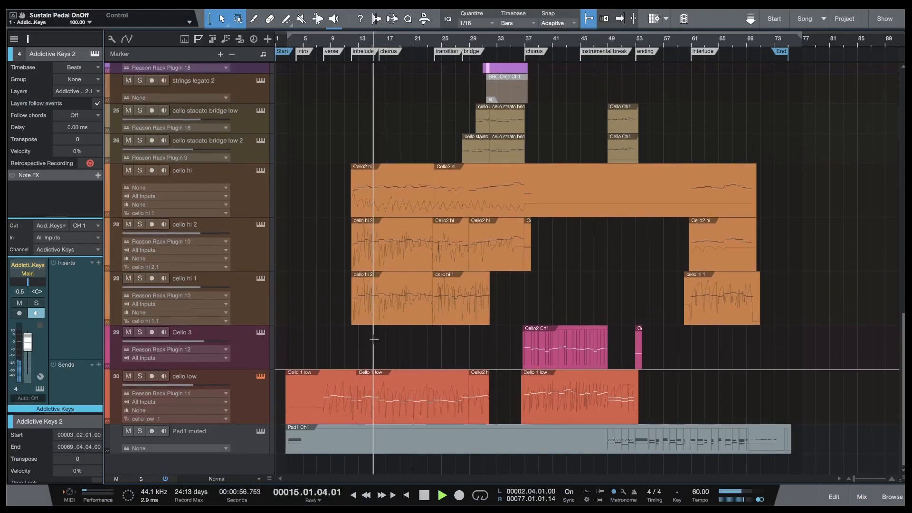
# Step: Inspect the Addictive Keys piano instrument and its Explore page, and move its window clear of the arrangement
pyautogui.scroll(15, 374, 339)
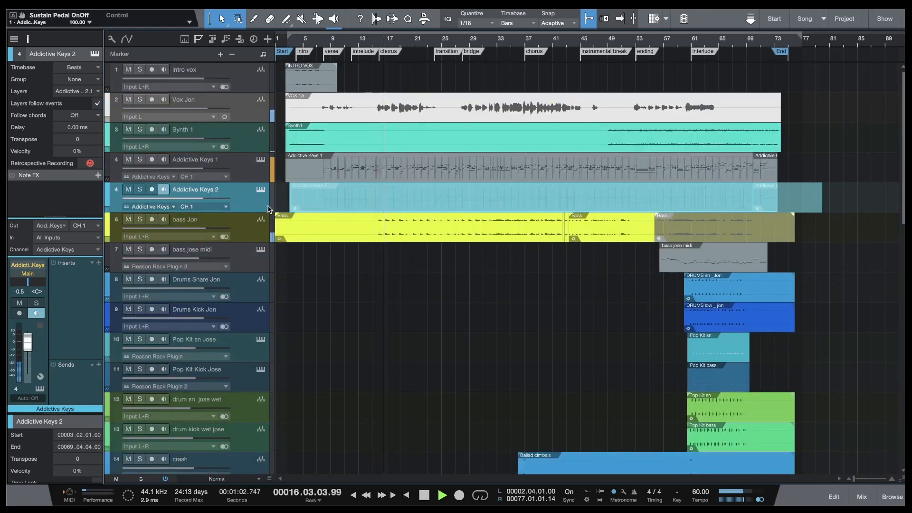
pyautogui.click(260, 161)
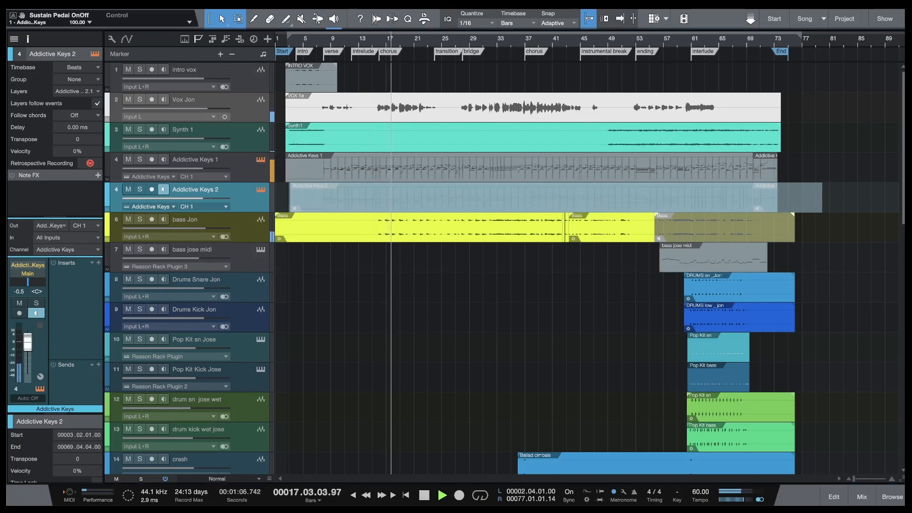
pyautogui.moveTo(511, 64); pyautogui.dragTo(506, 68)
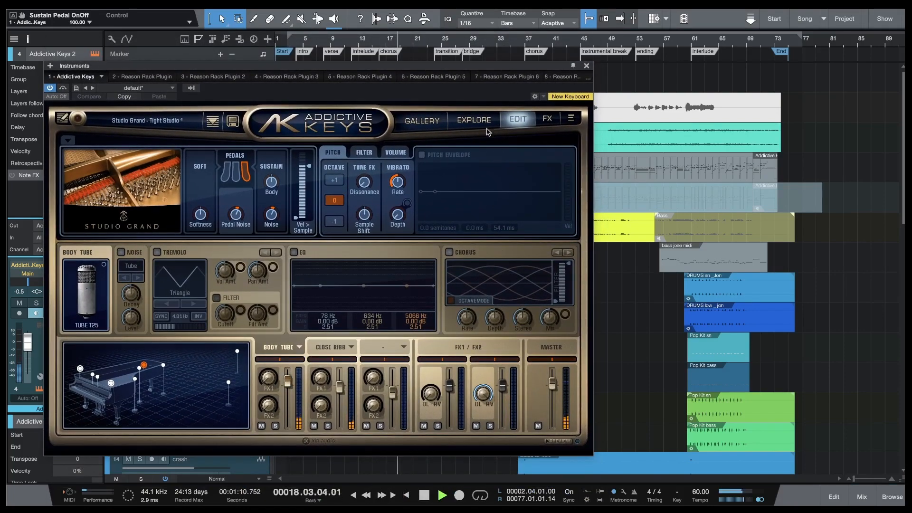
pyautogui.click(472, 121)
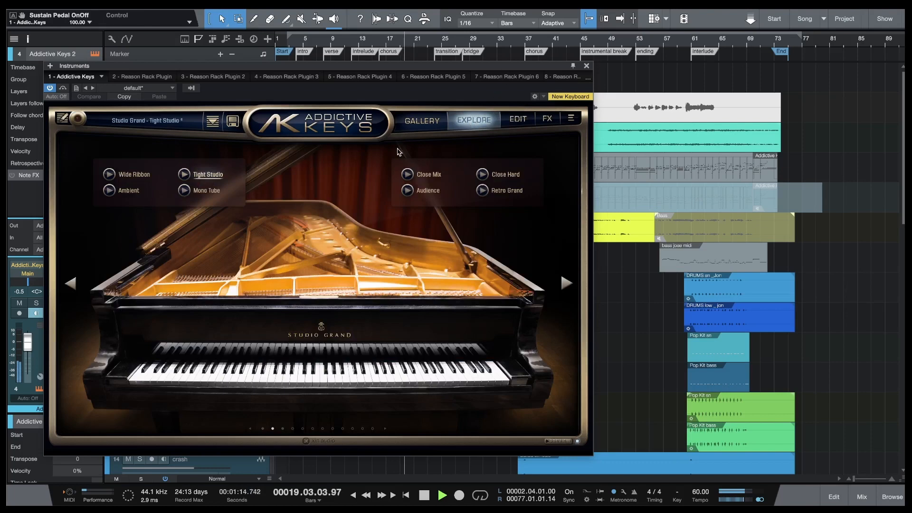
pyautogui.moveTo(454, 69); pyautogui.dragTo(478, 418)
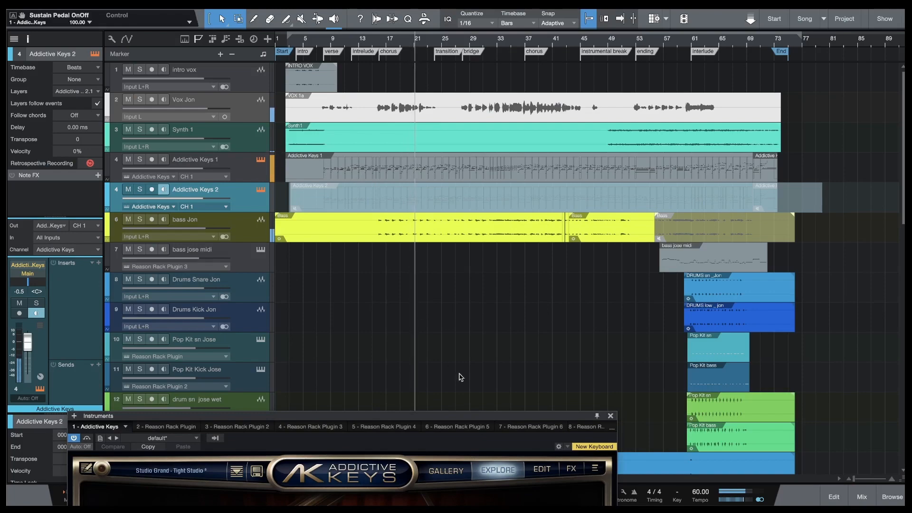
pyautogui.moveTo(505, 420); pyautogui.dragTo(471, 508)
# Step: Inspect the StringWERK instrument on the cello stacato bridge low 2 track and move its window clear of the arrangement
pyautogui.scroll(-15, 468, 380)
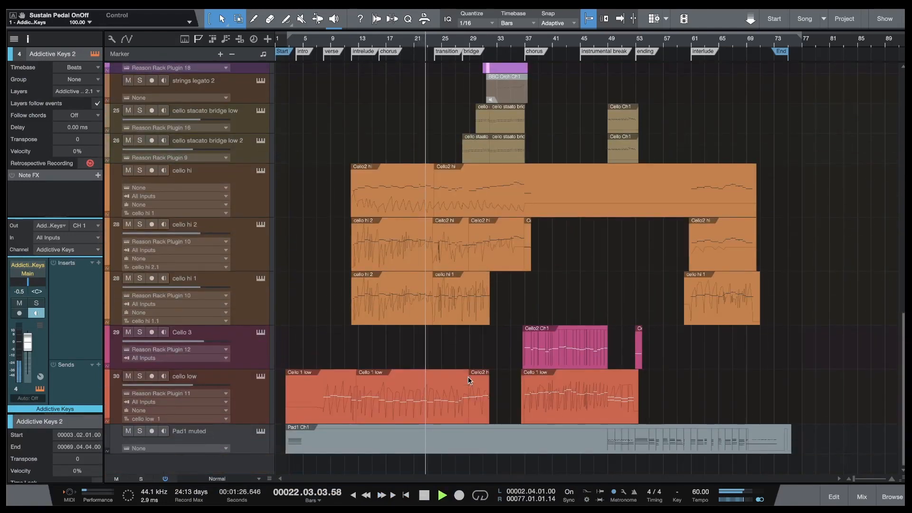
pyautogui.scroll(1, 365, 182)
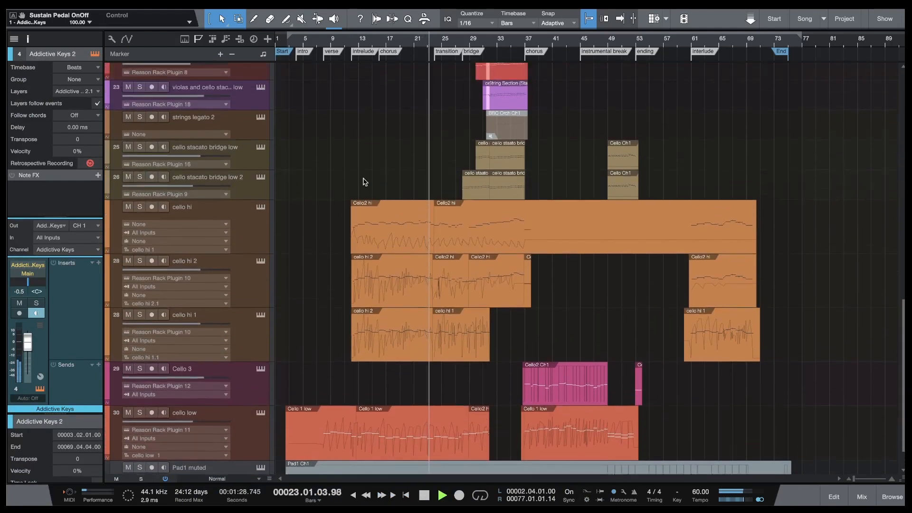
pyautogui.click(260, 177)
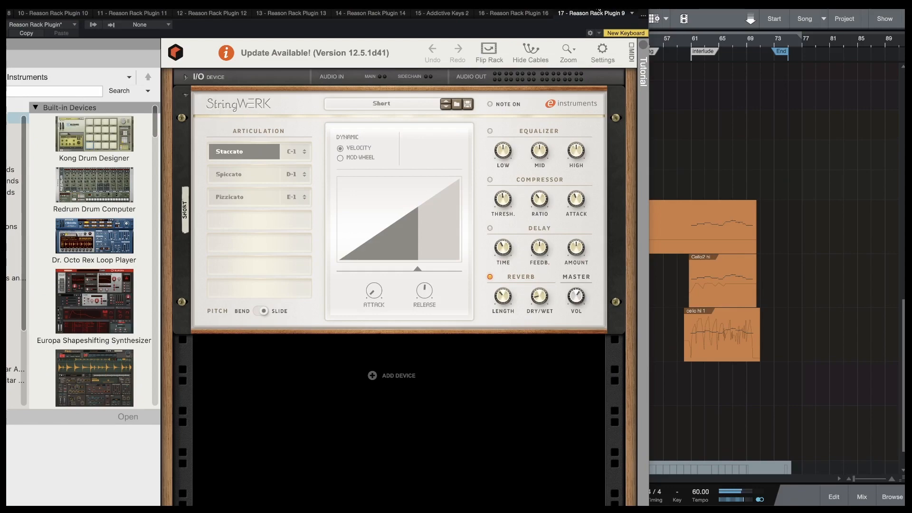
pyautogui.moveTo(600, 11); pyautogui.dragTo(632, 503)
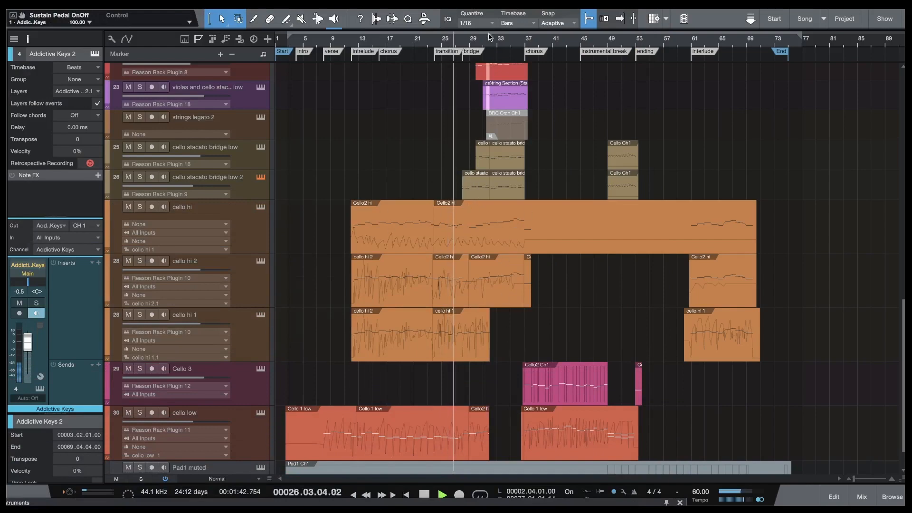
# Step: Follow the bridge during playback, re-examine the StringWERK Short patch's settings, and look over the violin and strings staccato tracks
pyautogui.moveTo(489, 41); pyautogui.dragTo(489, 55)
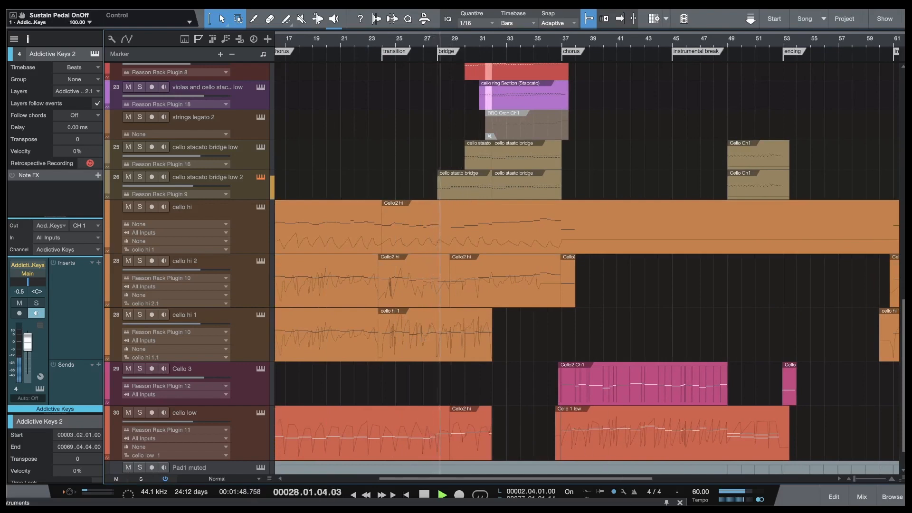
pyautogui.moveTo(627, 503); pyautogui.dragTo(604, 1)
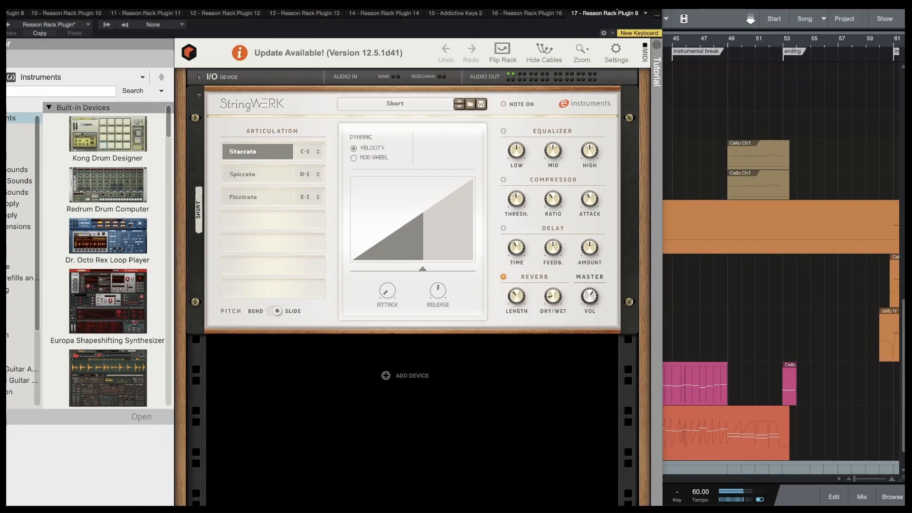
pyautogui.moveTo(615, 2); pyautogui.dragTo(682, 508)
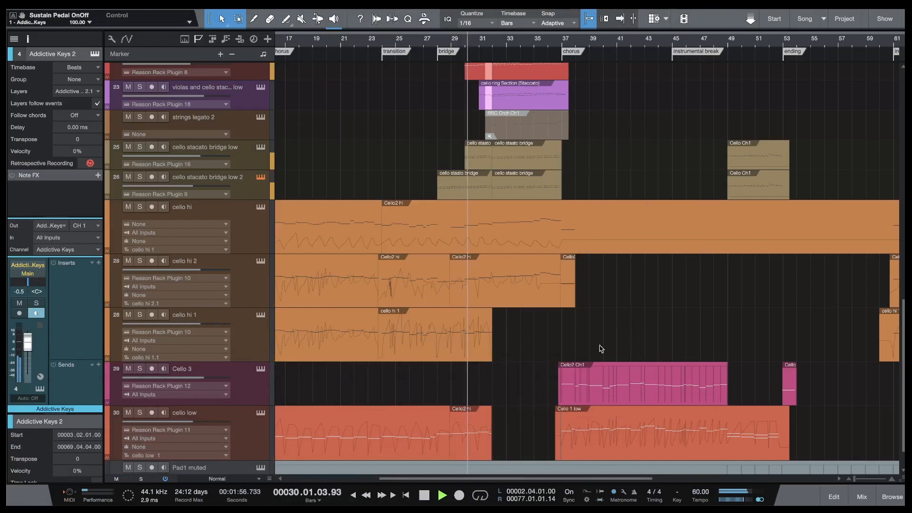
pyautogui.scroll(5, 564, 258)
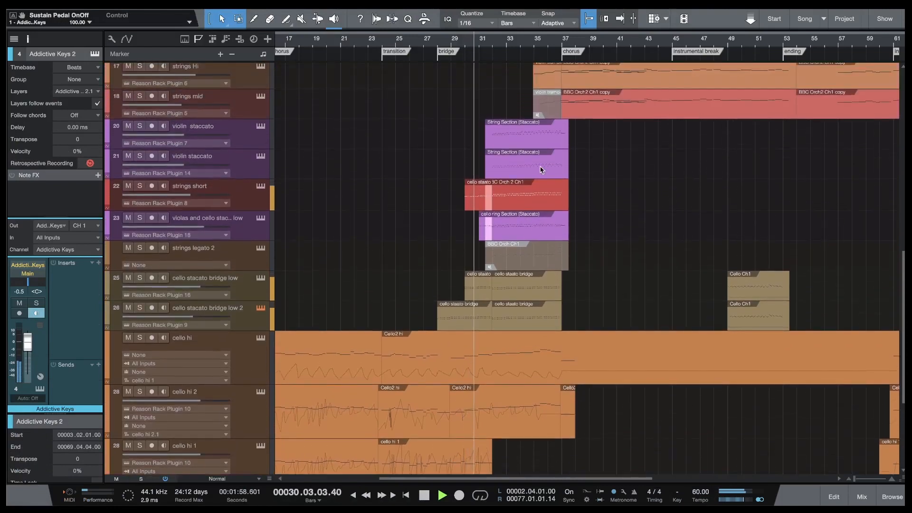
pyautogui.scroll(1, 306, 160)
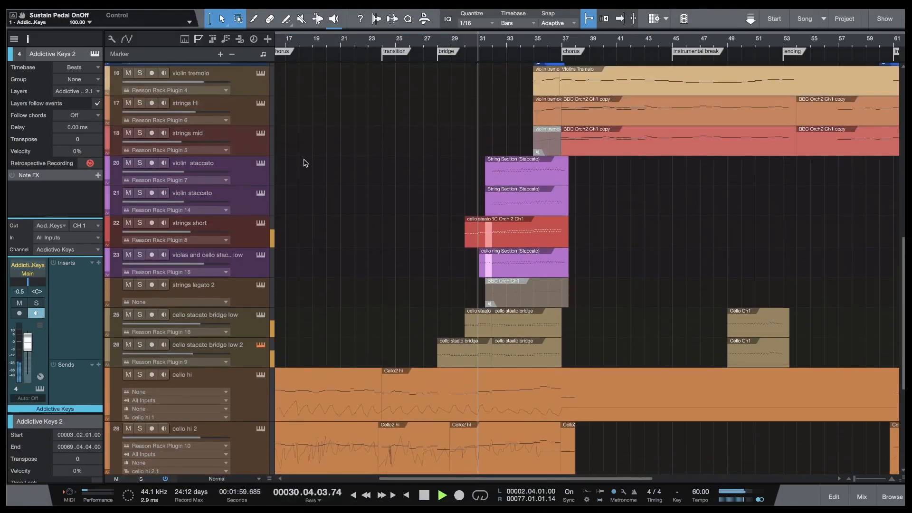
# Step: Inspect the instruments behind strings Hi and violin tremolo, including the Encore Violins Tremelo patch, and move the instrument window clear of the arrangement
pyautogui.click(260, 104)
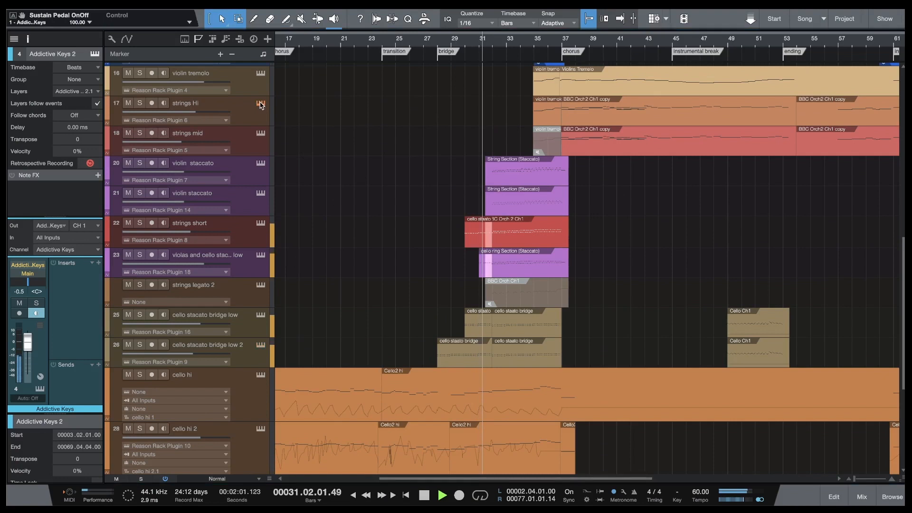
pyautogui.scroll(1, 190, 101)
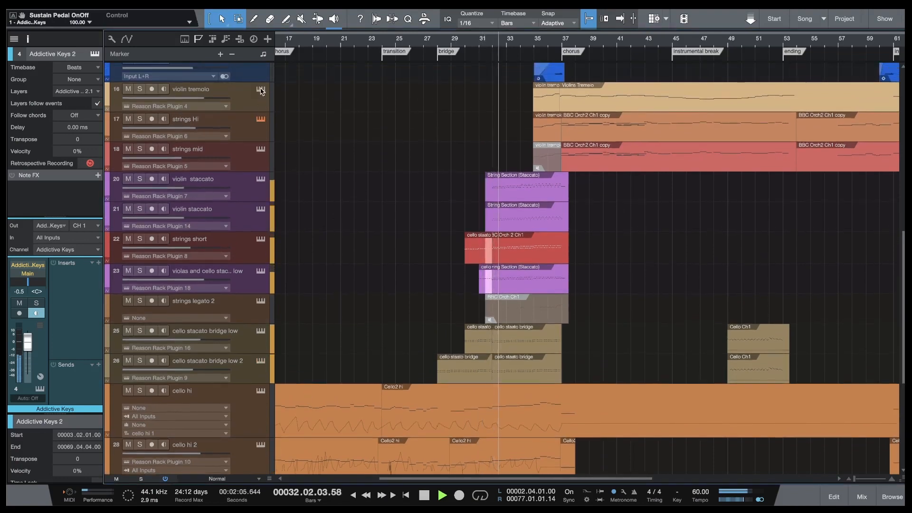
pyautogui.click(261, 90)
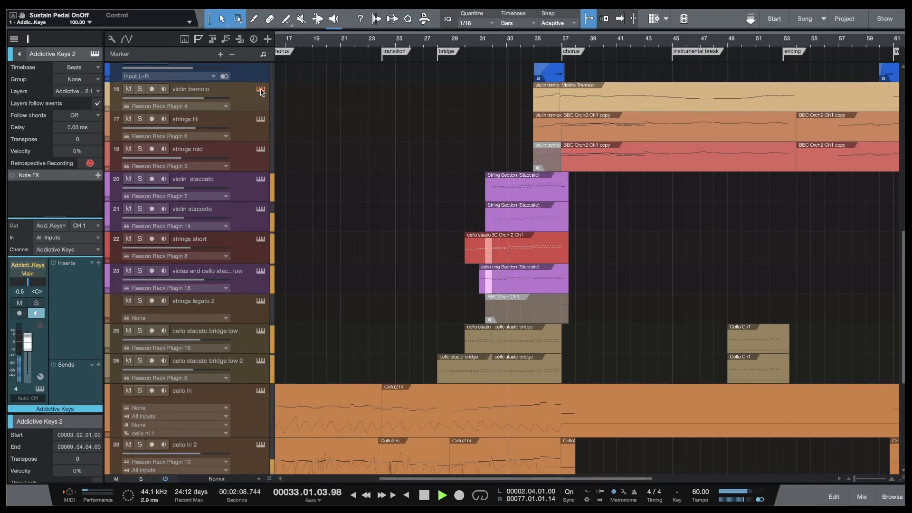
pyautogui.moveTo(634, 505); pyautogui.dragTo(660, 196)
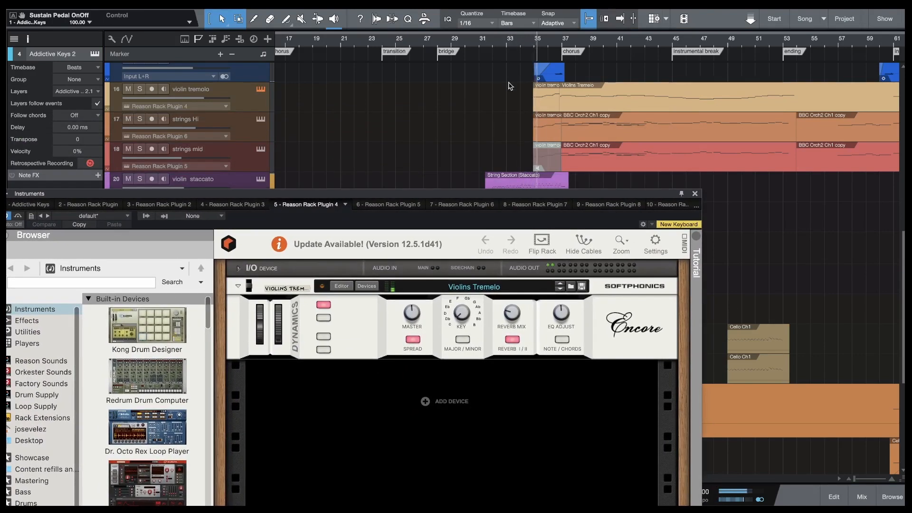
pyautogui.moveTo(627, 196); pyautogui.dragTo(630, 507)
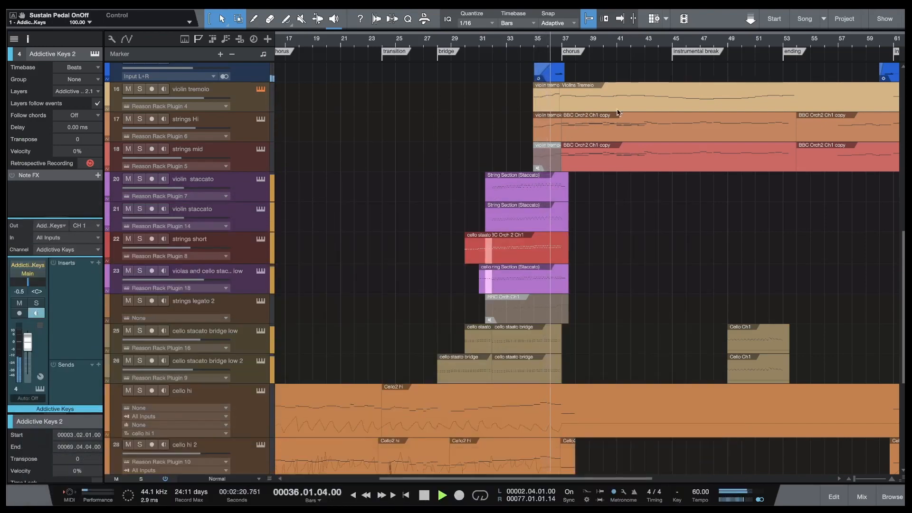
# Step: Follow the chorus and instrumental break during playback, examining the drum, crash, swell and string parts across the arrangement
pyautogui.hscroll(5, 631, 238)
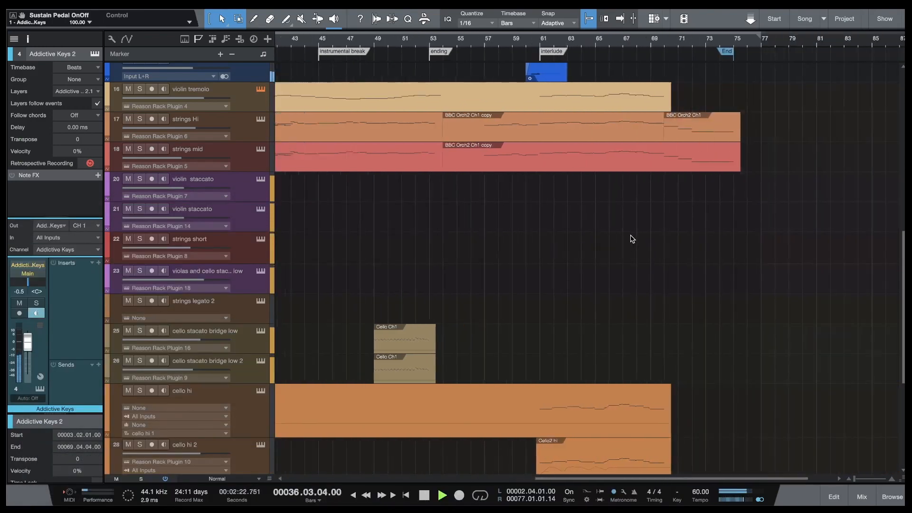
pyautogui.scroll(4, 631, 238)
pyautogui.scroll(1, 632, 238)
pyautogui.hscroll(-3, 625, 235)
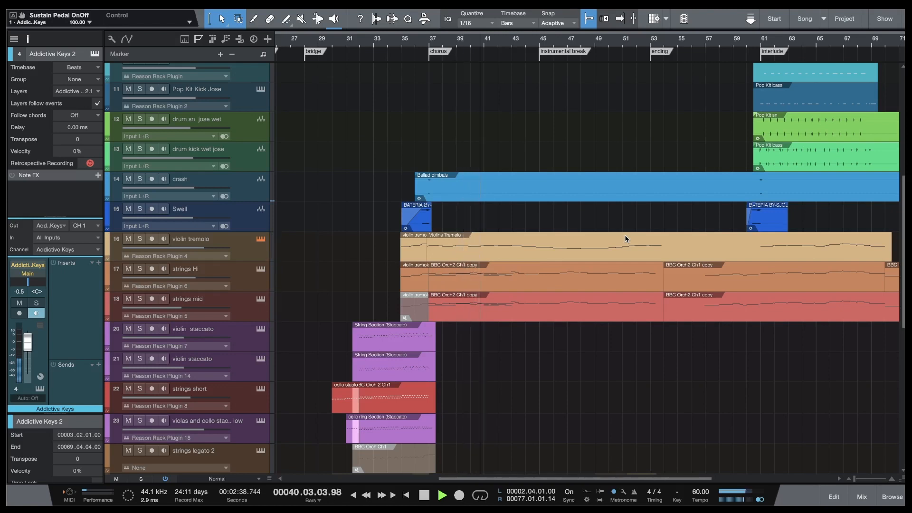
pyautogui.hscroll(6, 623, 235)
pyautogui.hscroll(-4, 618, 234)
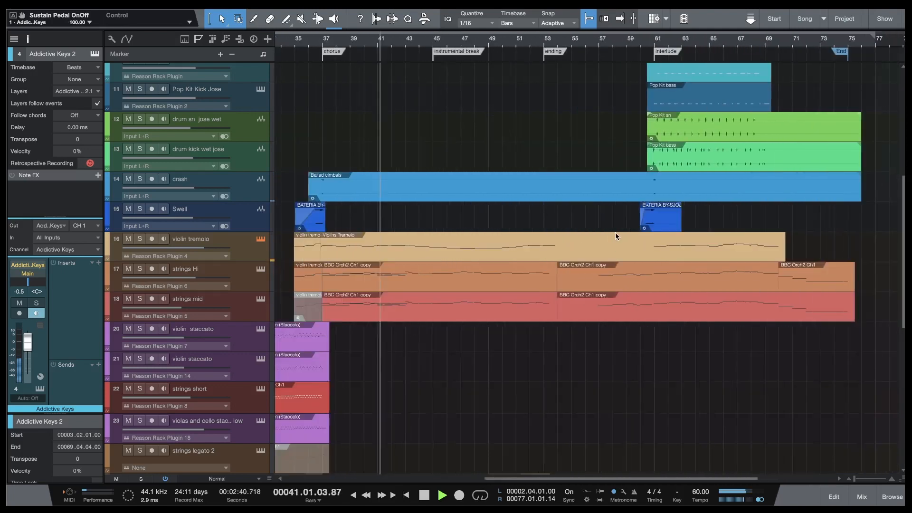
pyautogui.hscroll(-3, 616, 236)
pyautogui.hscroll(4, 616, 236)
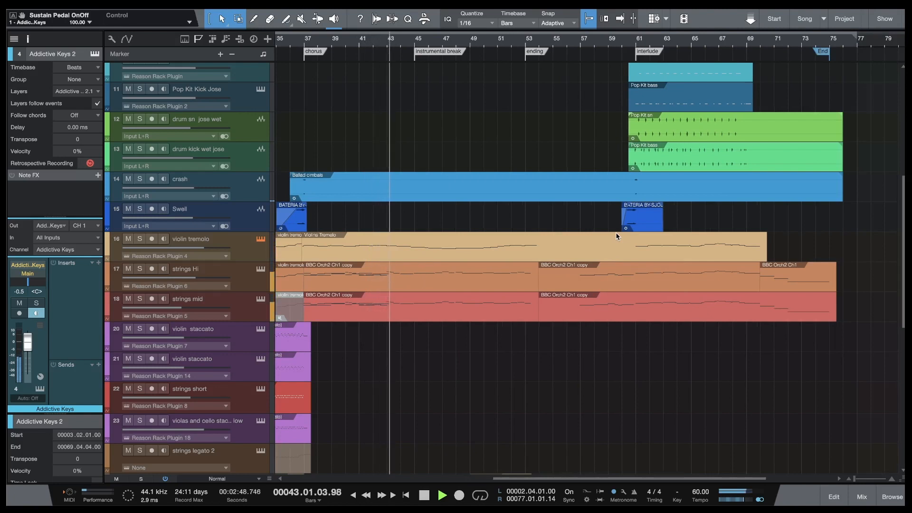
pyautogui.hscroll(3, 616, 236)
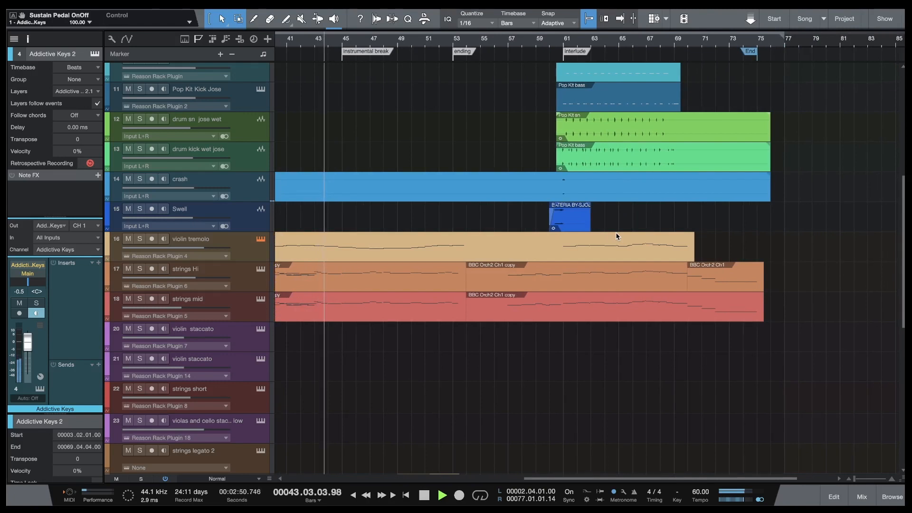
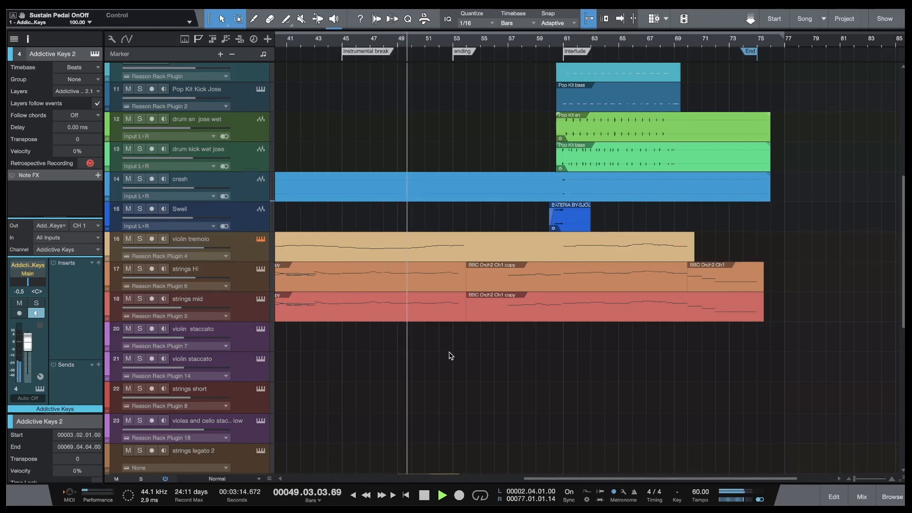
# Step: Inspect the StringWERK Short patch on the cello stacato bridge low track near the ending, and close its window
pyautogui.scroll(-6, 450, 355)
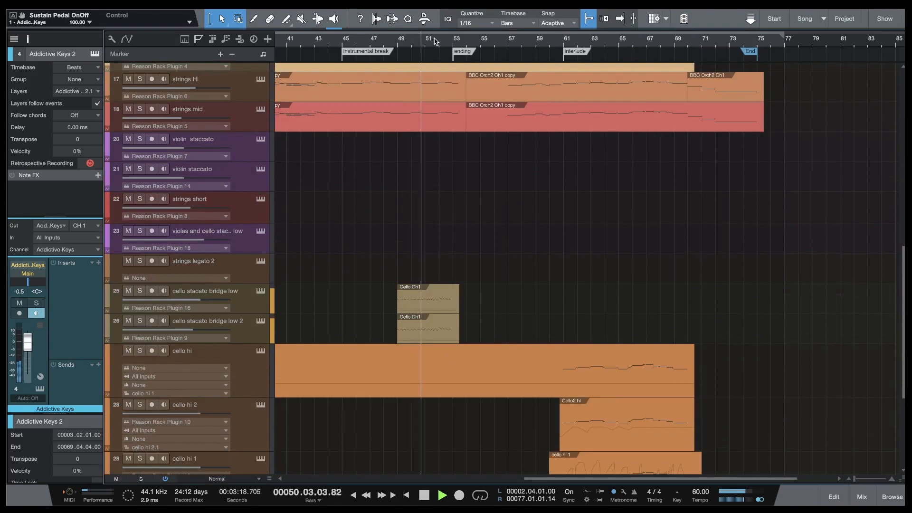
pyautogui.press('e')
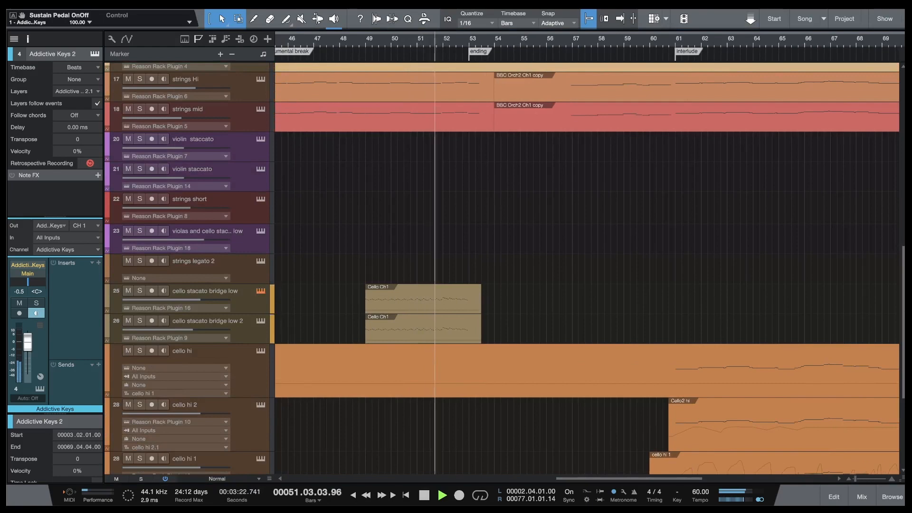
pyautogui.click(260, 291)
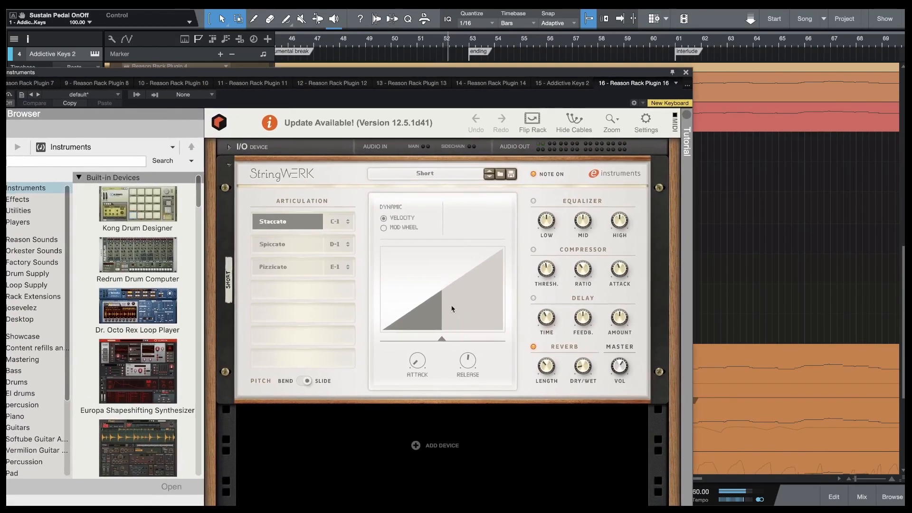
pyautogui.click(685, 72)
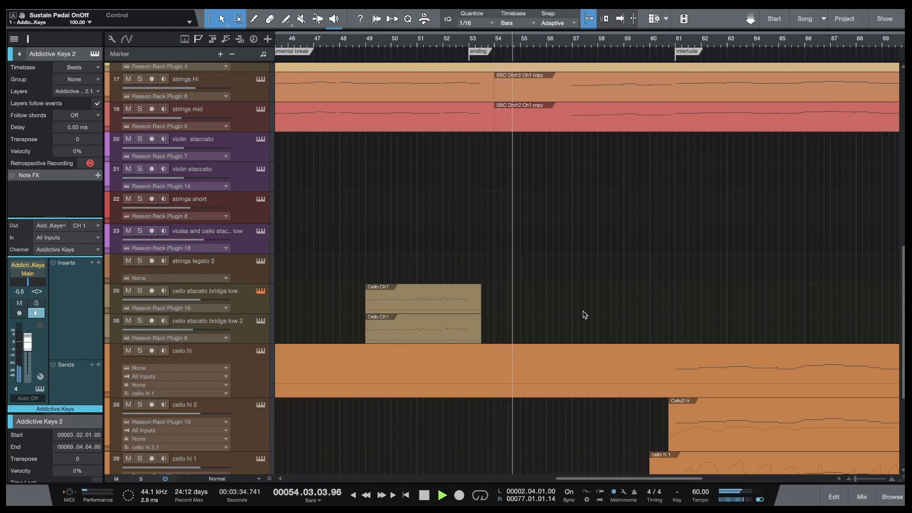
# Step: Inspect the Reason Electric Bass instrument on the bass jose midi track as playback approaches the interlude, and close its window
pyautogui.scroll(1, 584, 315)
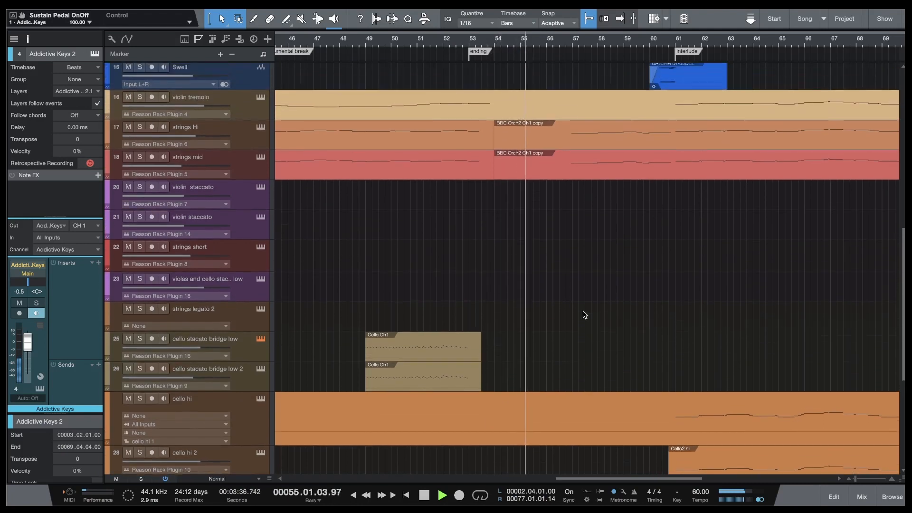
pyautogui.scroll(1, 584, 314)
pyautogui.scroll(1, 584, 315)
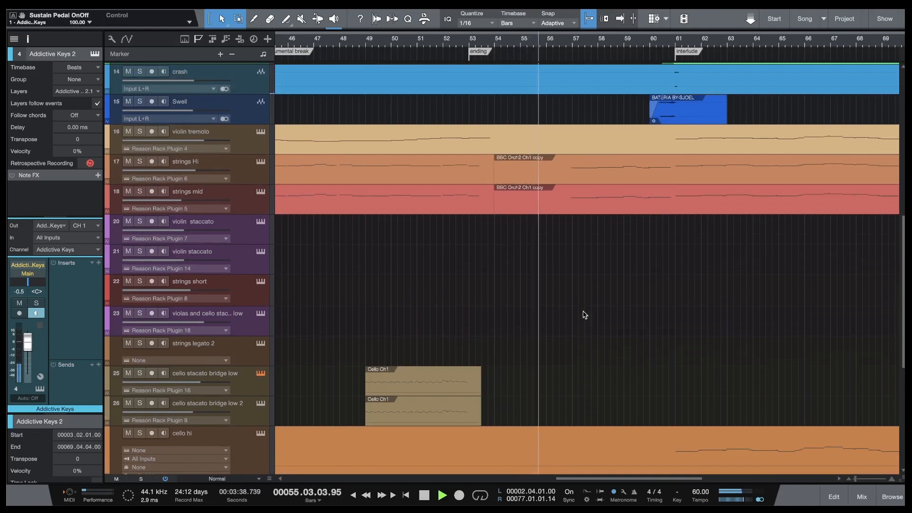
pyautogui.scroll(1, 584, 315)
pyautogui.scroll(5, 584, 315)
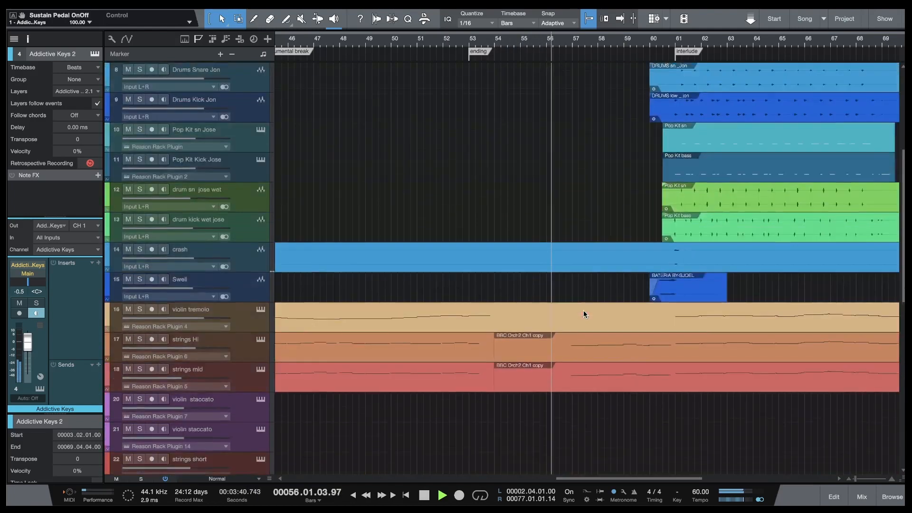
pyautogui.scroll(2, 585, 314)
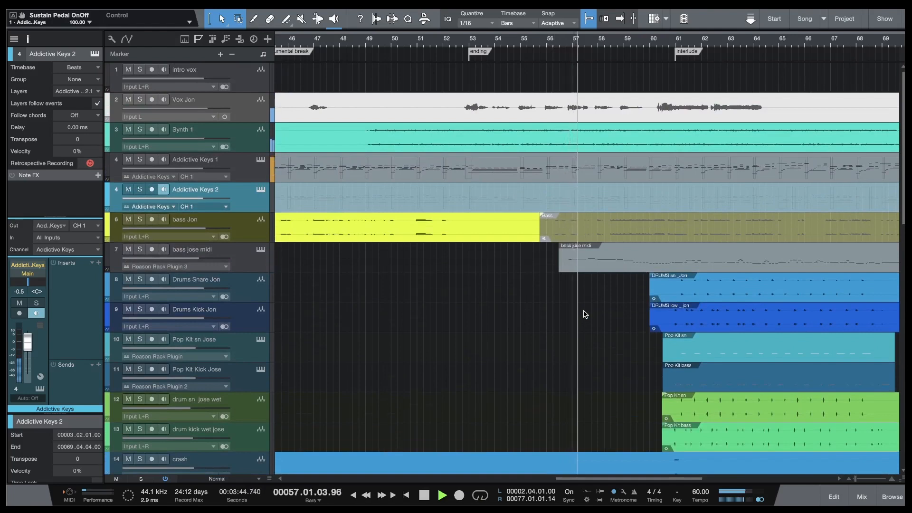
pyautogui.hscroll(5, 585, 314)
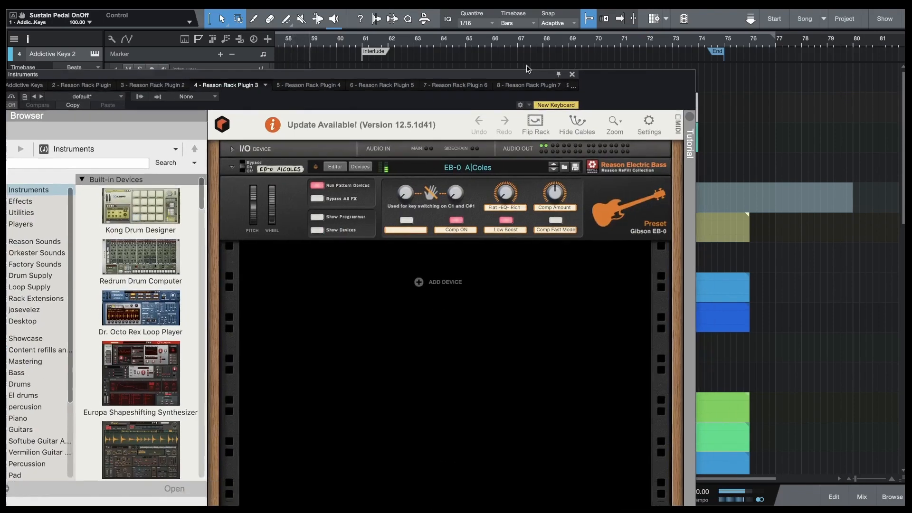
pyautogui.moveTo(527, 71); pyautogui.dragTo(525, 105)
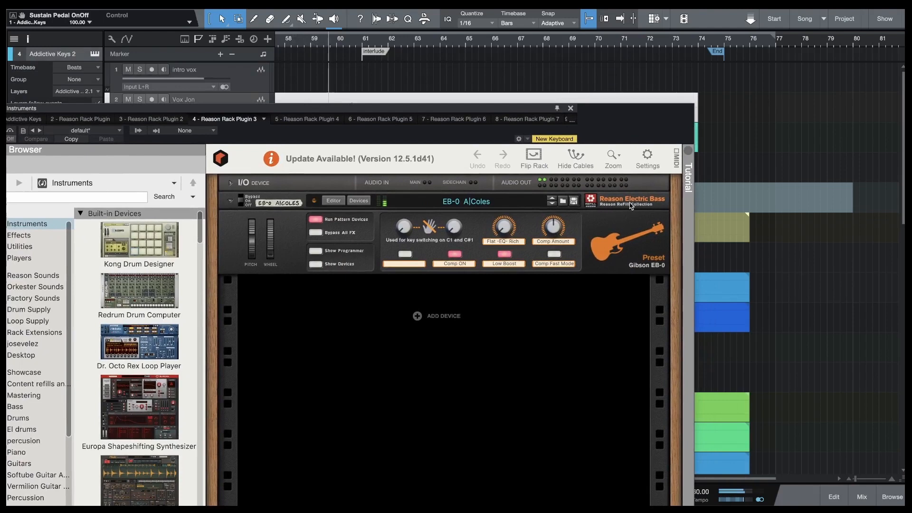
pyautogui.moveTo(522, 111); pyautogui.dragTo(521, 411)
pyautogui.click(570, 408)
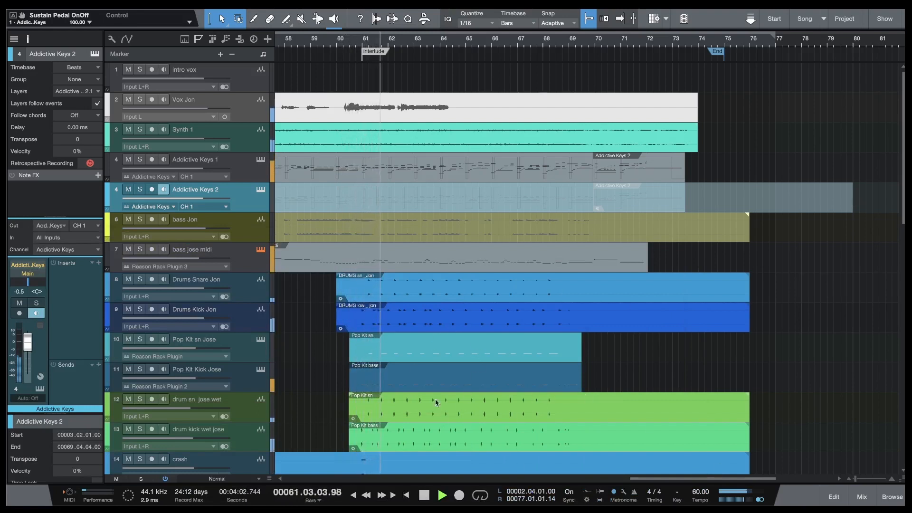
# Step: Review the bass, drum, string and cello tracks through the interlude to the song's end, and stop playback
pyautogui.scroll(-4, 468, 384)
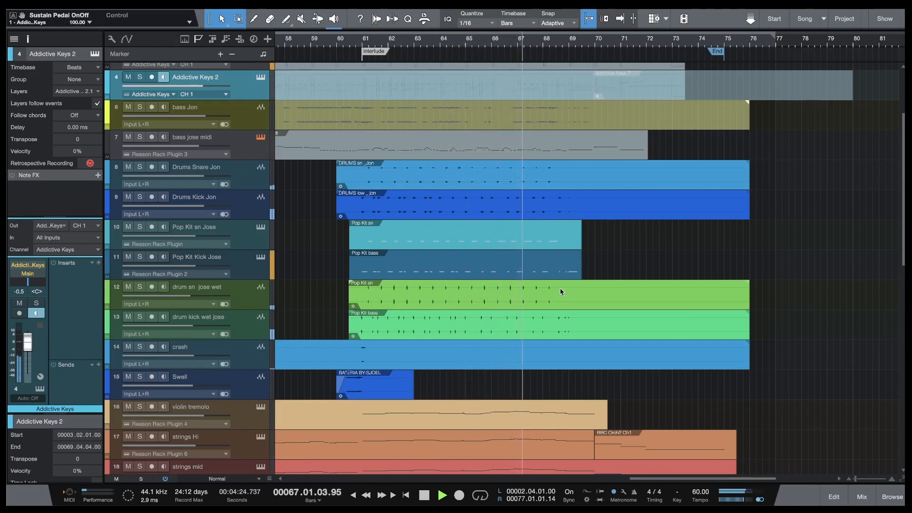
pyautogui.scroll(-5, 561, 292)
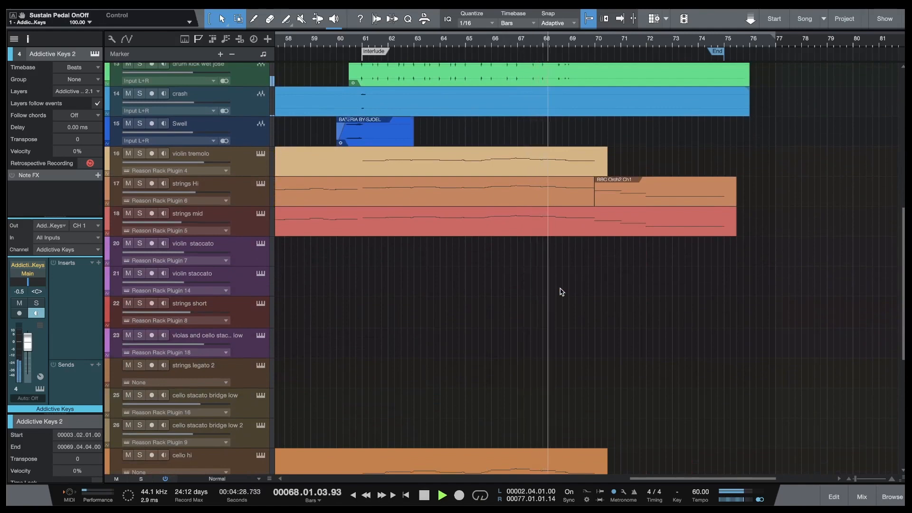
pyautogui.scroll(-3, 562, 292)
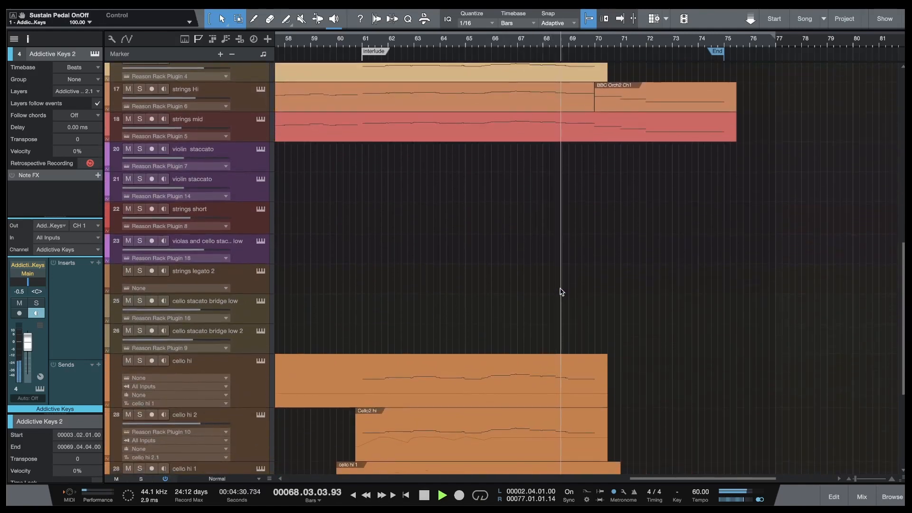
pyautogui.scroll(-3, 562, 291)
pyautogui.scroll(10, 562, 291)
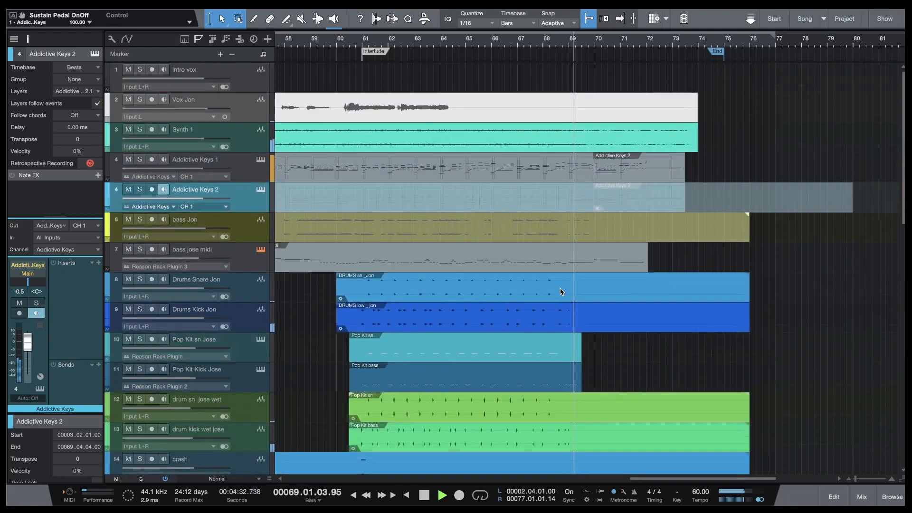
pyautogui.scroll(-6, 562, 292)
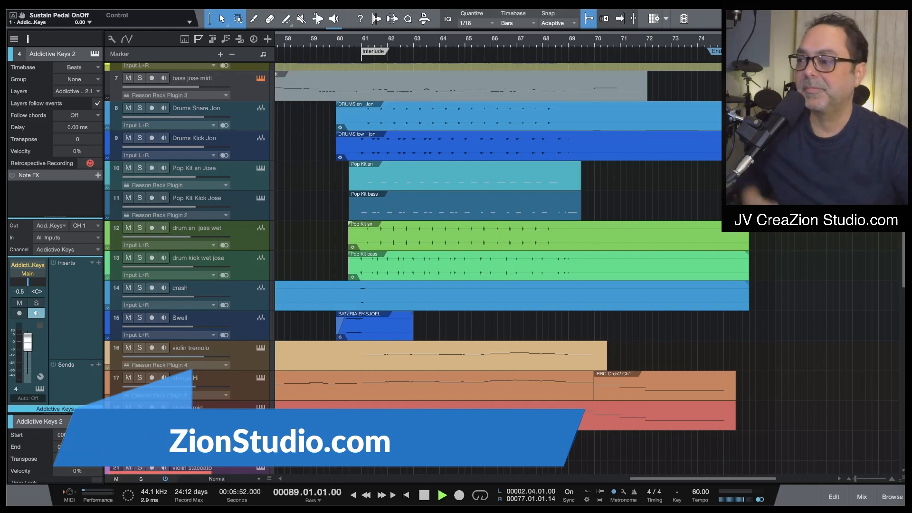
pyautogui.press('space')
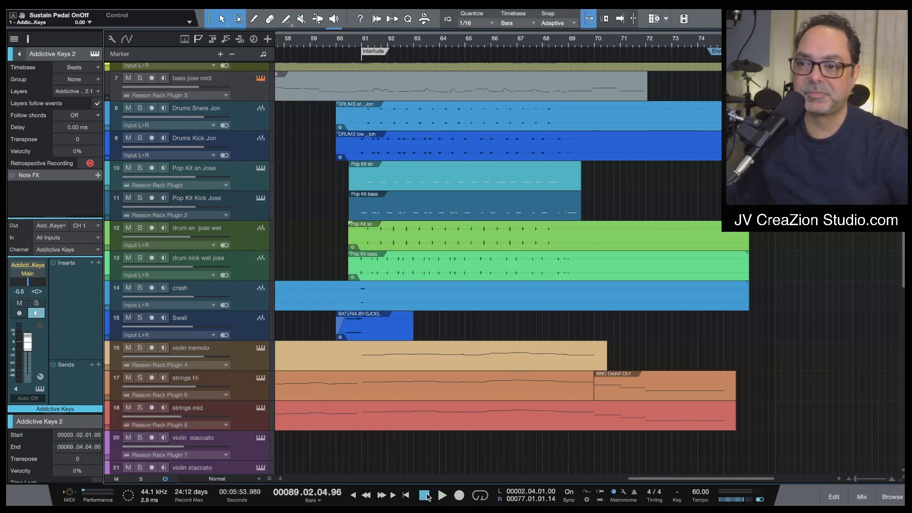